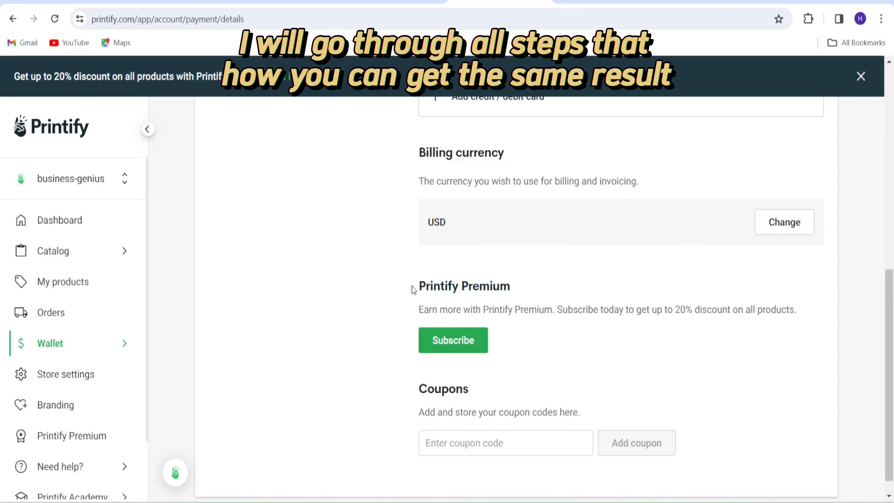
Step: Review the Printify Premium discount offer, the coupon code field and the balance on the payment details page
{"action": "left_click_drag", "start_coordinate": [412, 290], "coordinate": [516, 290]}
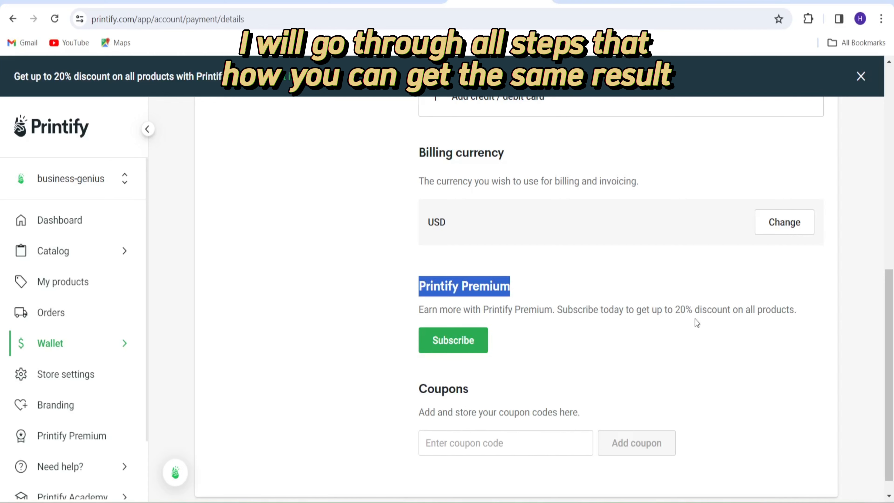
{"action": "left_click_drag", "start_coordinate": [675, 310], "coordinate": [833, 316]}
{"action": "left_click", "coordinate": [611, 305]}
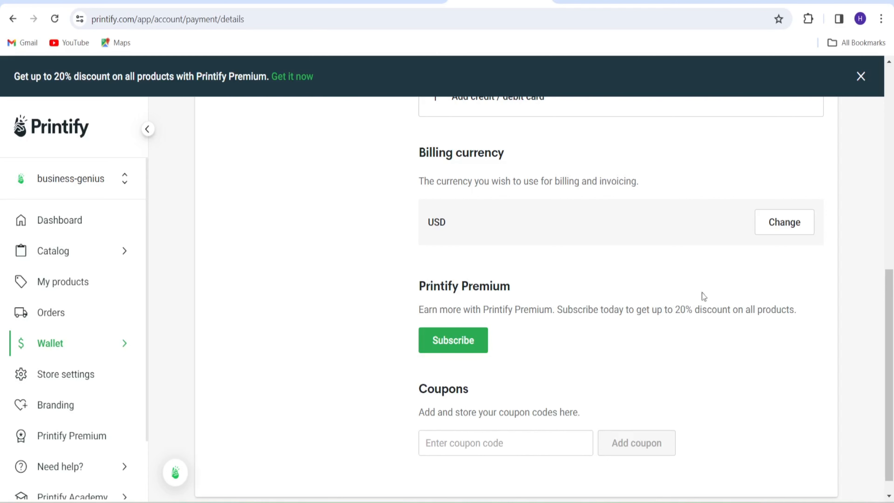
{"action": "scroll", "coordinate": [543, 334], "scroll_direction": "down", "scroll_amount": 1}
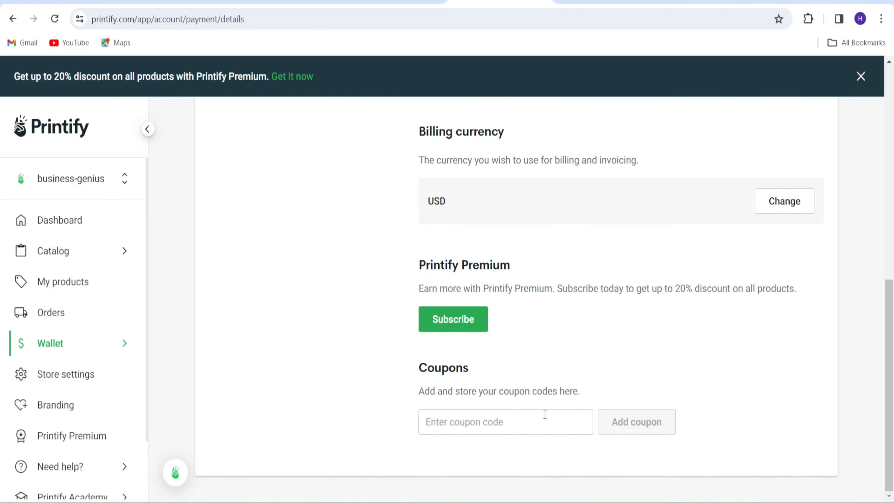
{"action": "left_click", "coordinate": [491, 427]}
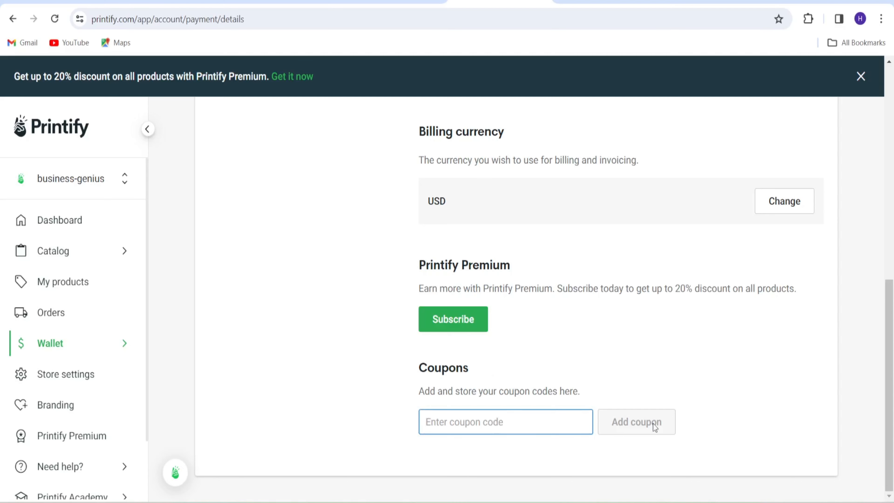
{"action": "scroll", "coordinate": [686, 303], "scroll_direction": "up", "scroll_amount": 10}
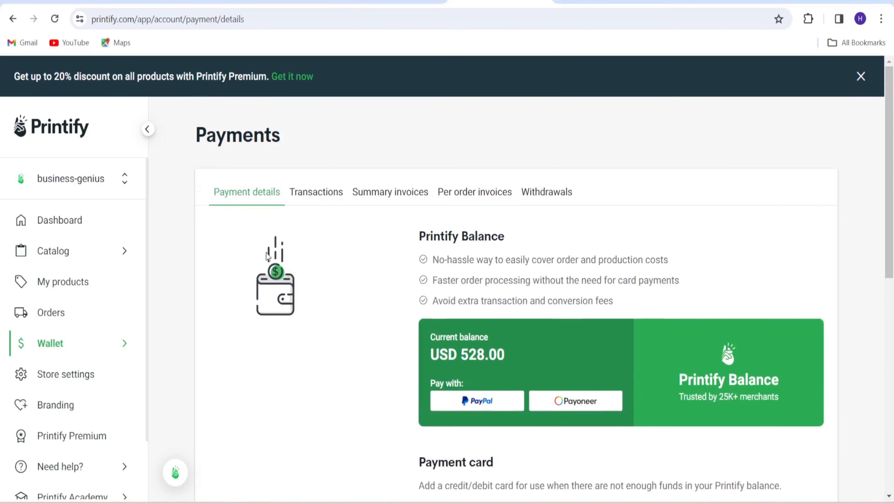
Step: Open the store's own product list and look through all the published products
{"action": "left_click", "coordinate": [97, 282]}
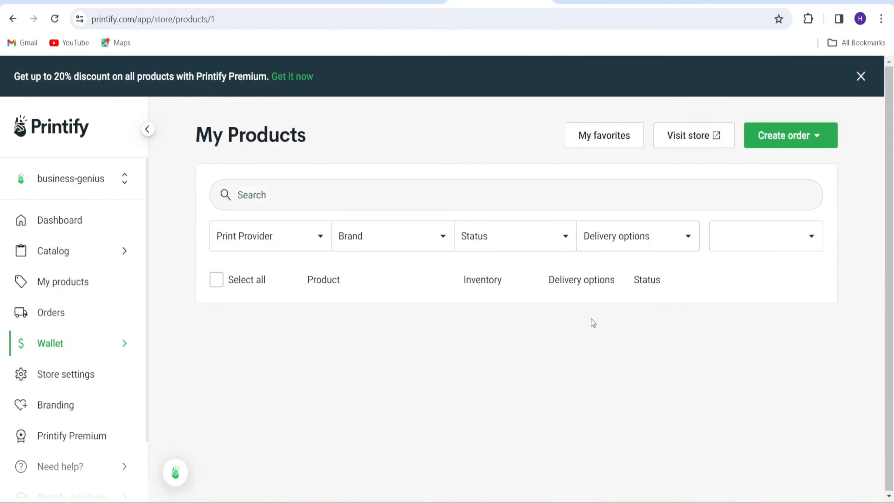
{"action": "left_click", "coordinate": [86, 288]}
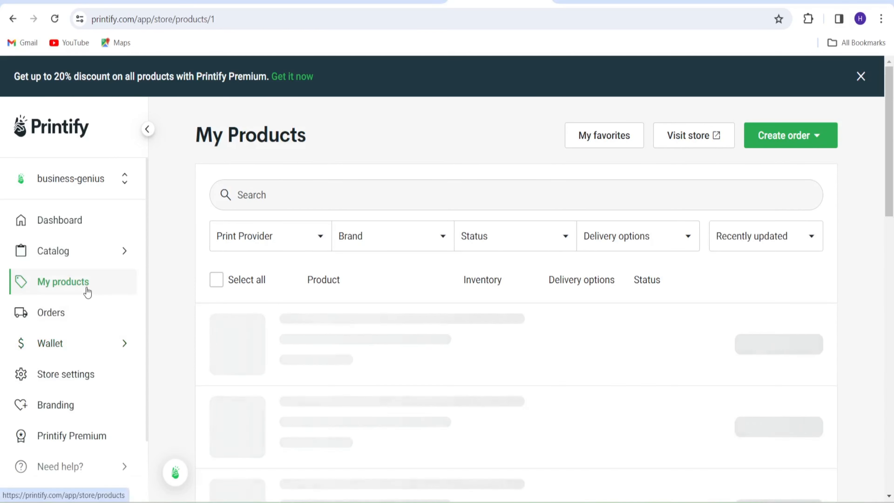
{"action": "scroll", "coordinate": [604, 355], "scroll_direction": "down", "scroll_amount": 5}
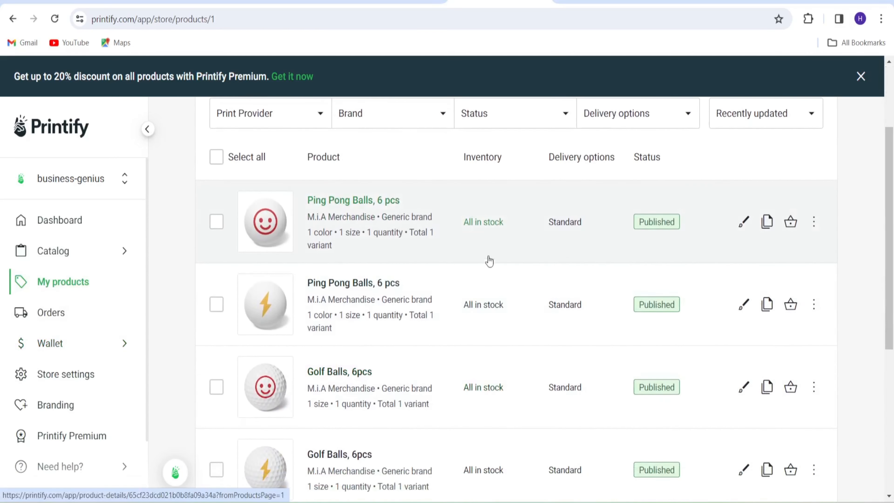
{"action": "scroll", "coordinate": [566, 231], "scroll_direction": "up", "scroll_amount": 1}
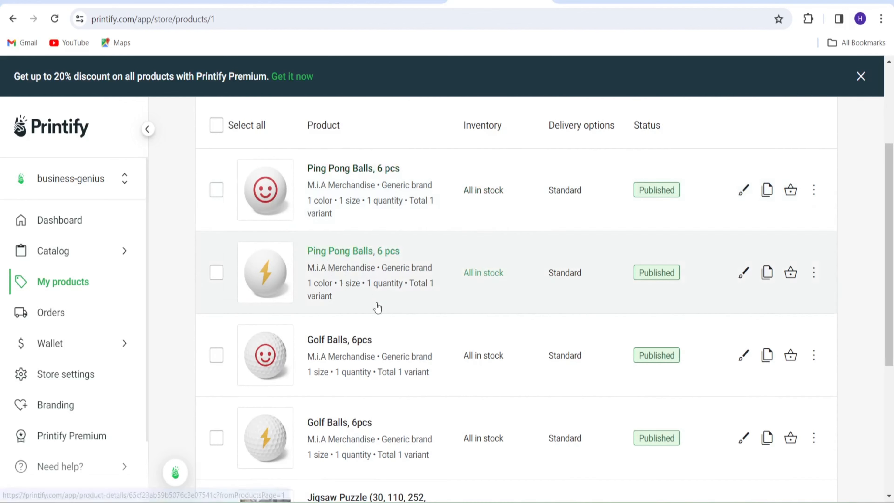
{"action": "scroll", "coordinate": [377, 305], "scroll_direction": "down", "scroll_amount": 7}
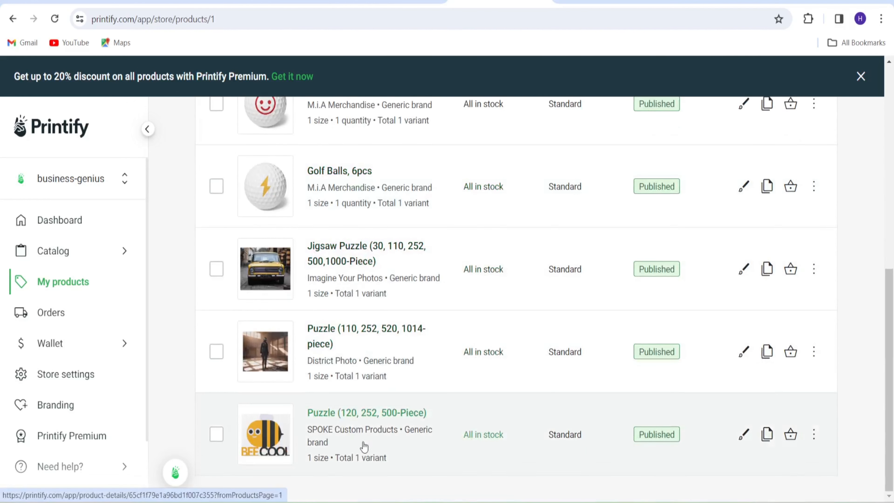
{"action": "scroll", "coordinate": [589, 246], "scroll_direction": "up", "scroll_amount": 11}
{"action": "scroll", "coordinate": [533, 403], "scroll_direction": "down", "scroll_amount": 10}
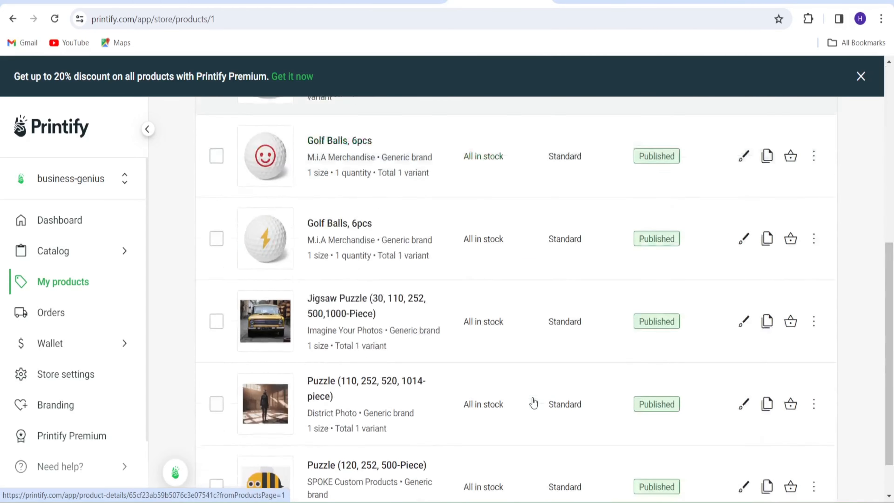
{"action": "scroll", "coordinate": [533, 403], "scroll_direction": "up", "scroll_amount": 10}
Step: Visit the live business-genius store and look through all the products offered there
{"action": "left_click", "coordinate": [688, 145]}
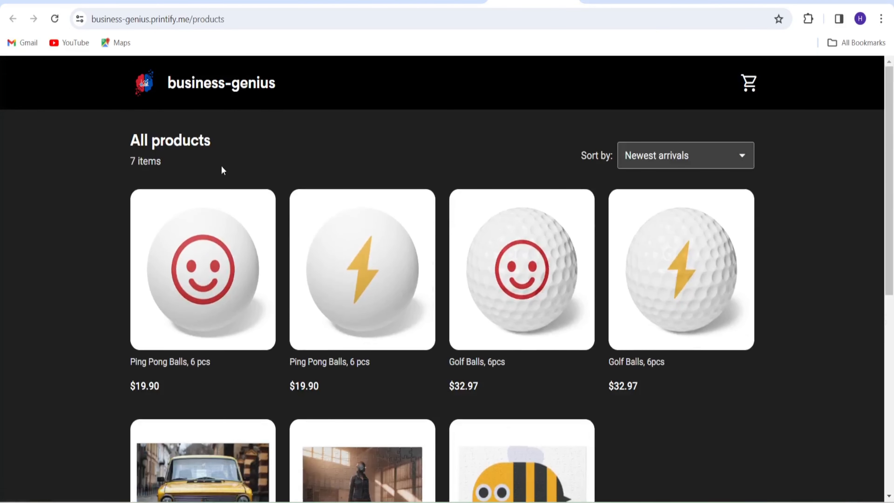
{"action": "scroll", "coordinate": [218, 171], "scroll_direction": "down", "scroll_amount": 3}
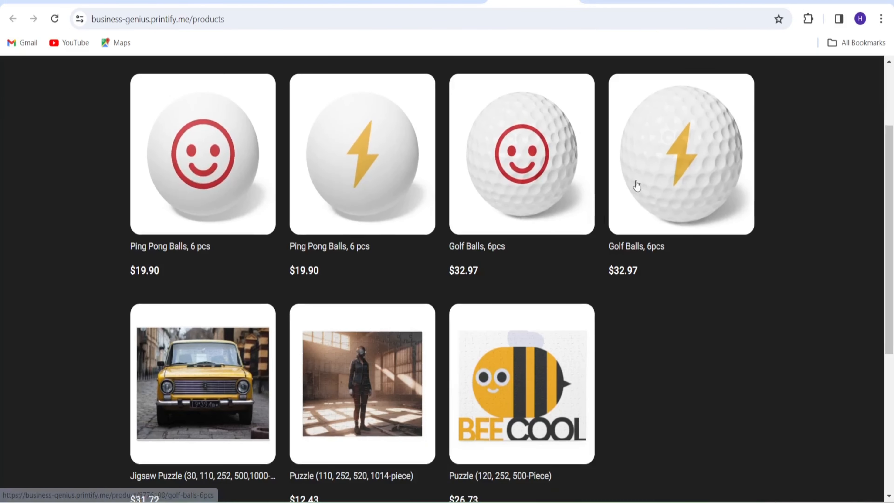
{"action": "scroll", "coordinate": [336, 350], "scroll_direction": "down", "scroll_amount": 3}
{"action": "scroll", "coordinate": [336, 351], "scroll_direction": "down", "scroll_amount": 4}
{"action": "scroll", "coordinate": [335, 351], "scroll_direction": "up", "scroll_amount": 10}
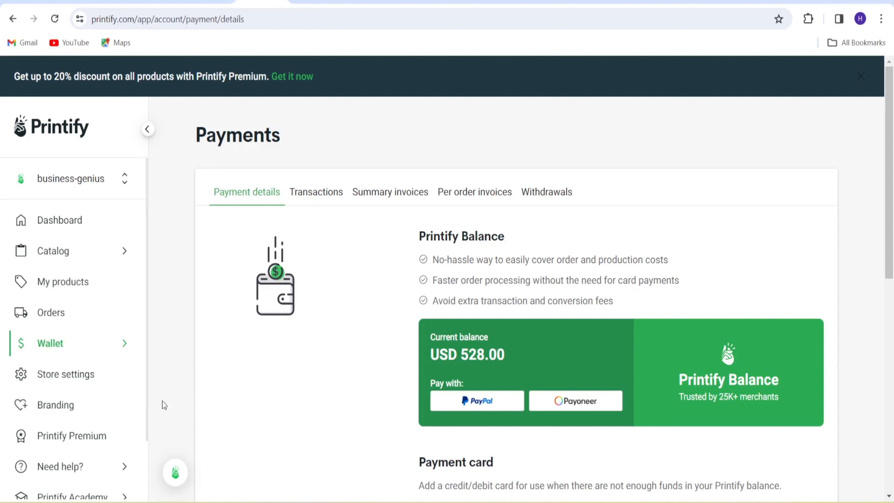
Step: Open the account options at the end of the Printify navigation and log out
{"action": "scroll", "coordinate": [121, 418], "scroll_direction": "down", "scroll_amount": 2}
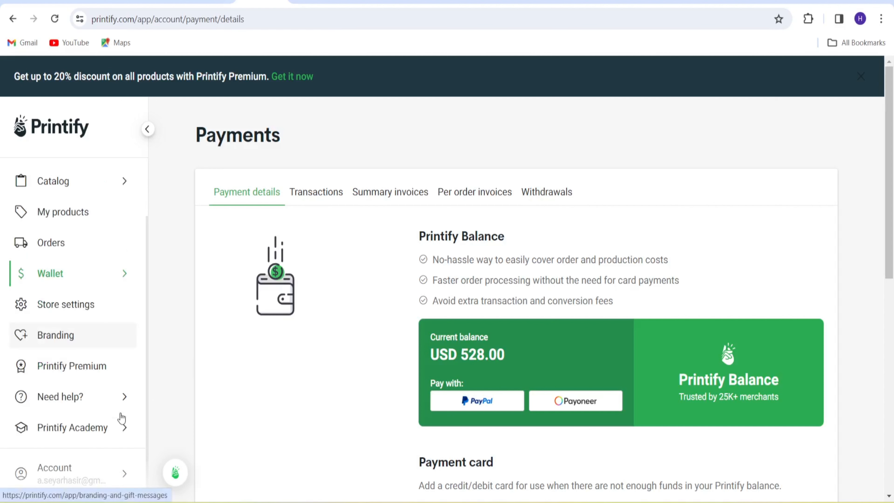
{"action": "left_click", "coordinate": [107, 482]}
{"action": "left_click", "coordinate": [181, 472]}
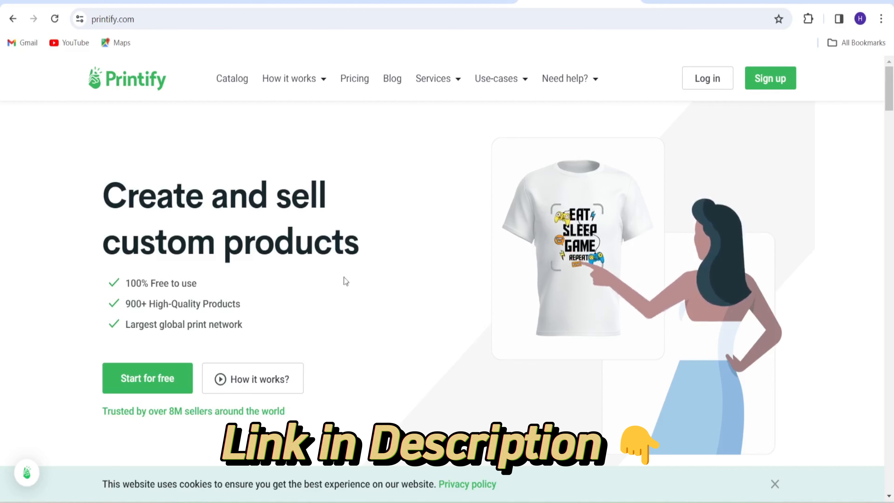
Step: Start for free from the Printify home page and sign up with an existing Google account, confirming the sign-in
{"action": "scroll", "coordinate": [72, 213], "scroll_direction": "down", "scroll_amount": 8}
{"action": "scroll", "coordinate": [72, 213], "scroll_direction": "up", "scroll_amount": 8}
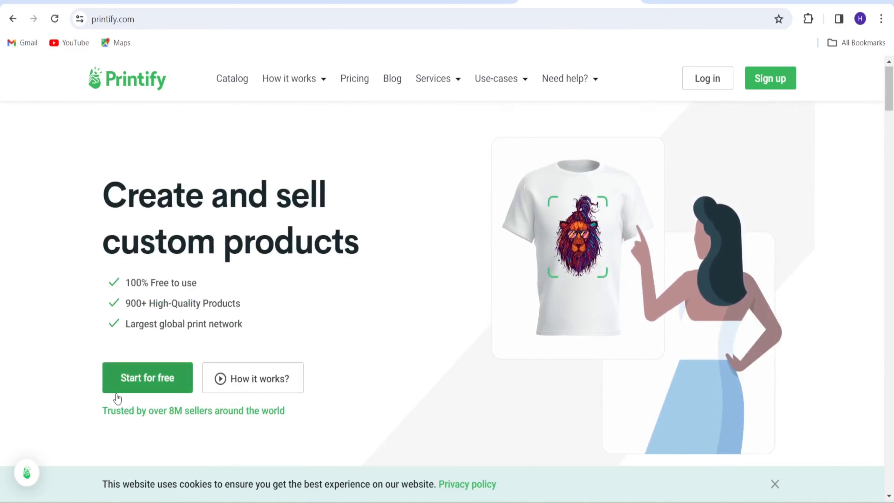
{"action": "left_click", "coordinate": [173, 382]}
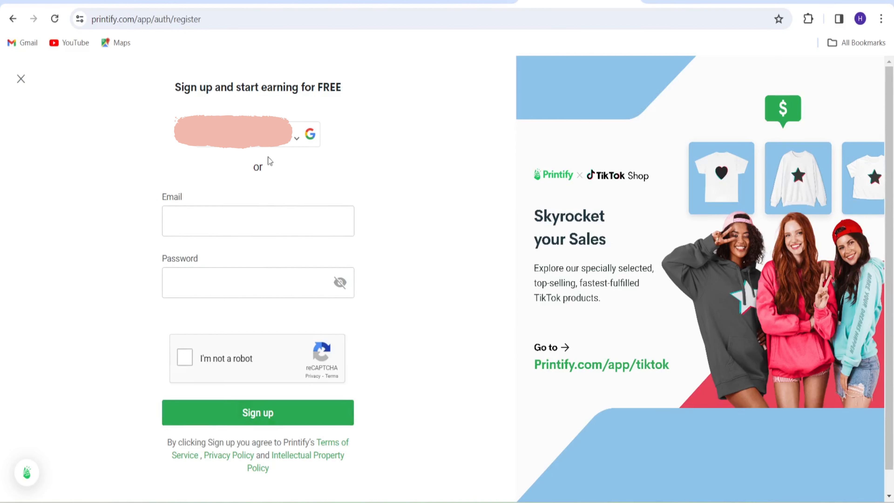
{"action": "left_click", "coordinate": [291, 142]}
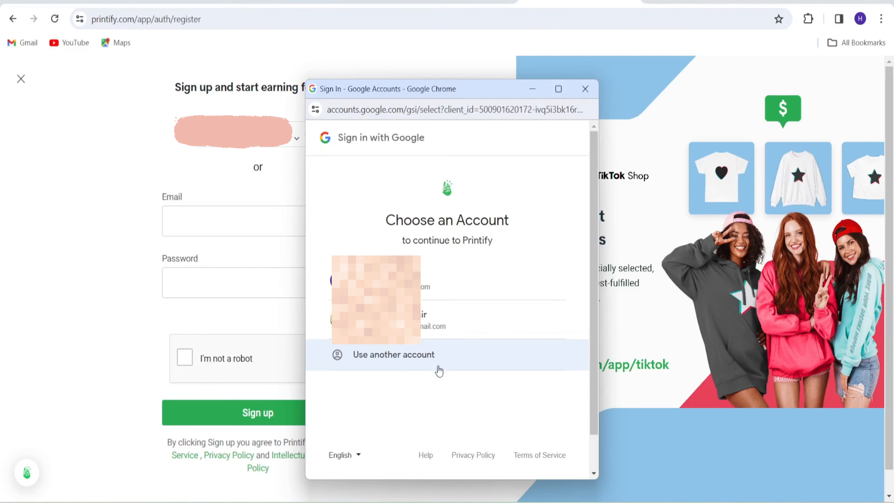
{"action": "left_click", "coordinate": [368, 324]}
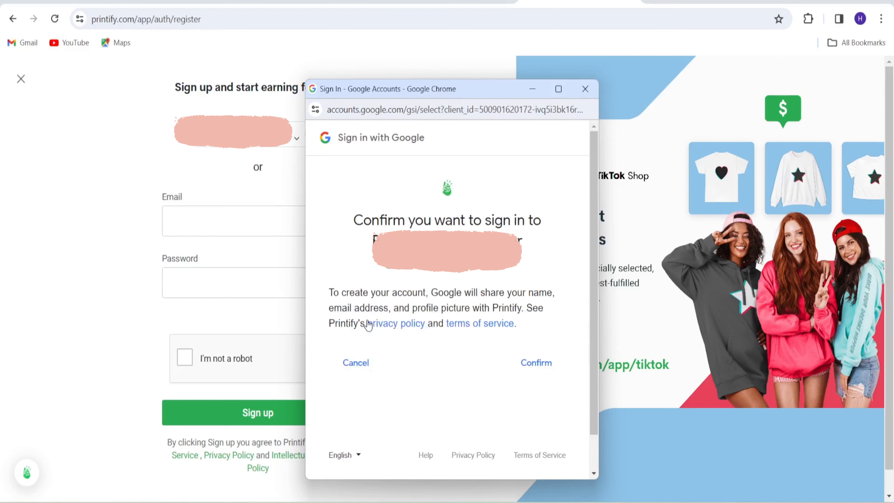
{"action": "left_click", "coordinate": [548, 366]}
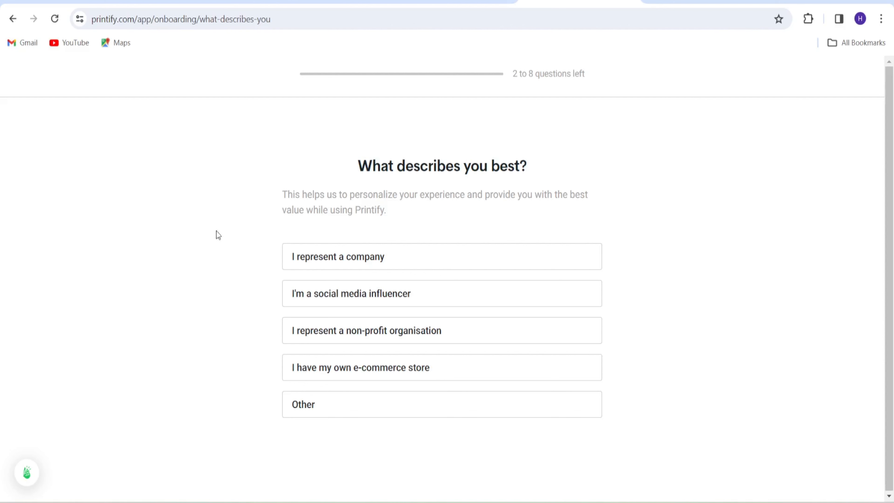
Step: Answer the onboarding questions: own e-commerce store, start my first online business, no help needed at the moment, and found through Youtube
{"action": "left_click_drag", "start_coordinate": [362, 170], "coordinate": [547, 161]}
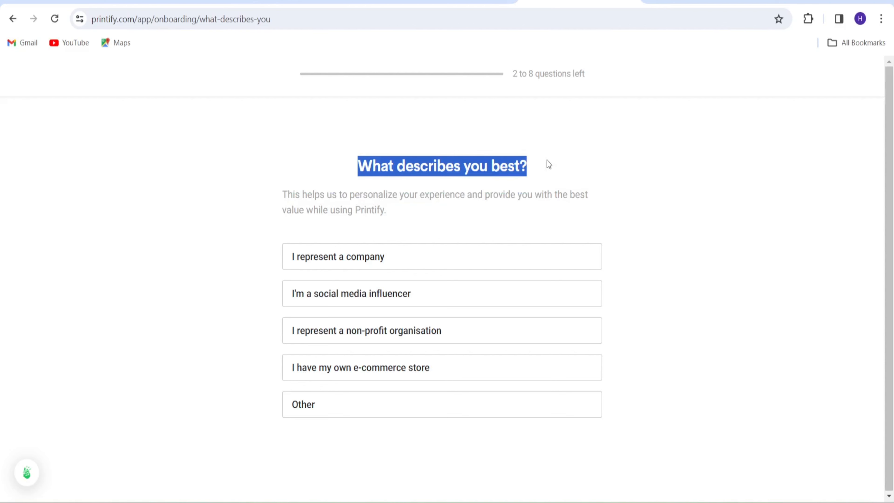
{"action": "left_click", "coordinate": [547, 162]}
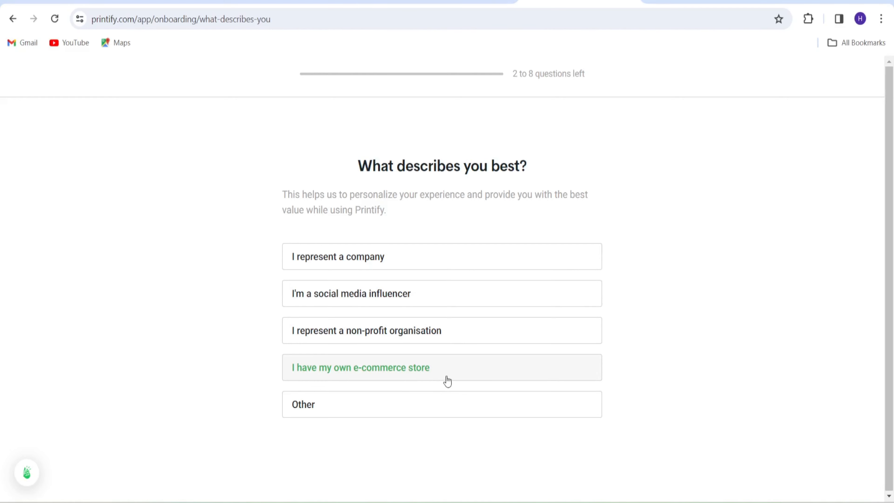
{"action": "left_click", "coordinate": [427, 376]}
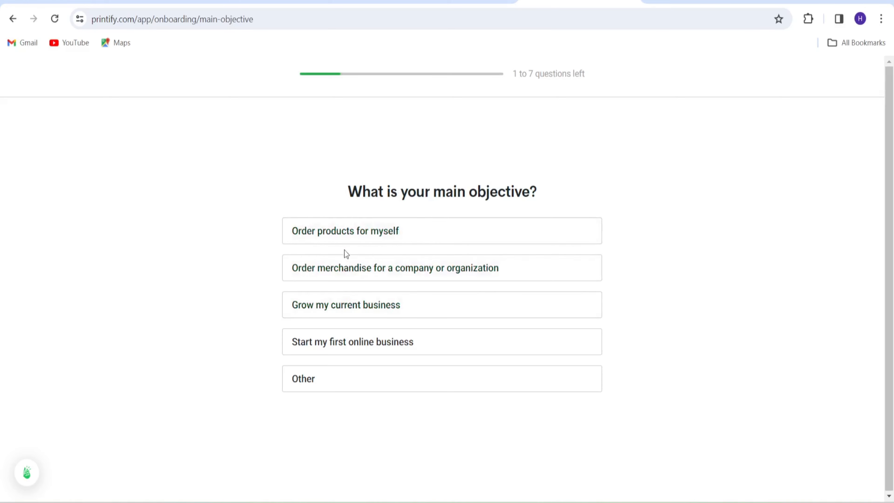
{"action": "left_click", "coordinate": [409, 351]}
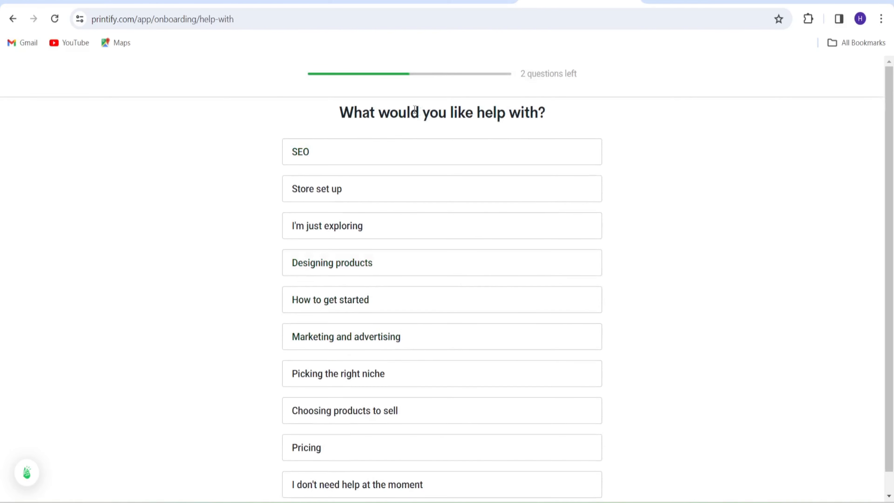
{"action": "scroll", "coordinate": [437, 304], "scroll_direction": "down", "scroll_amount": 1}
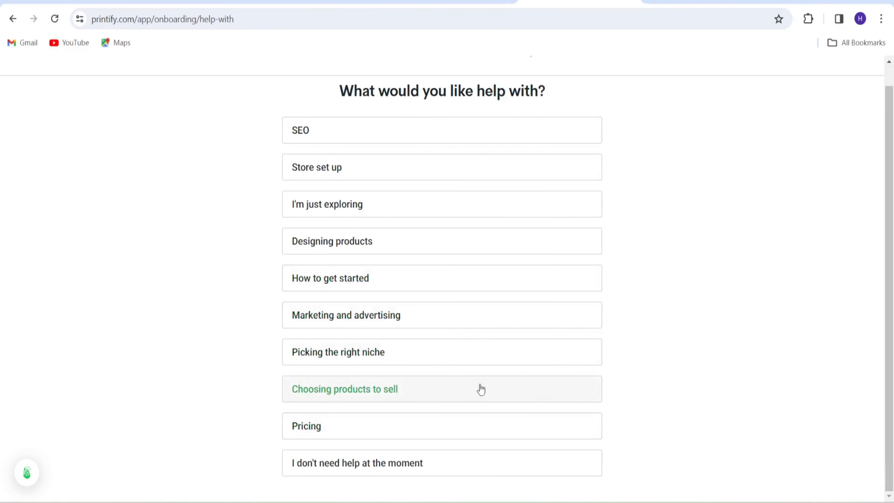
{"action": "left_click", "coordinate": [377, 475]}
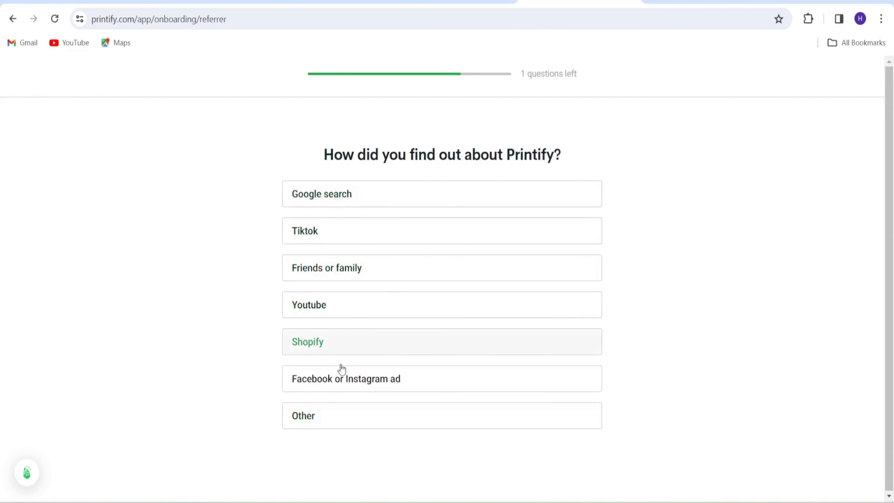
{"action": "left_click", "coordinate": [355, 310]}
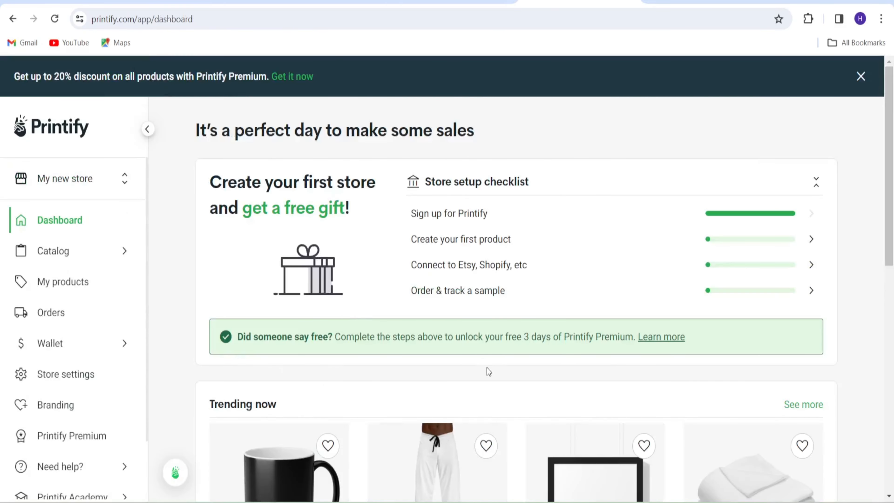
Step: Look over the new account's dashboard, its store selector and the offer for creating a first store
{"action": "scroll", "coordinate": [488, 372], "scroll_direction": "down", "scroll_amount": 10}
{"action": "scroll", "coordinate": [488, 372], "scroll_direction": "up", "scroll_amount": 10}
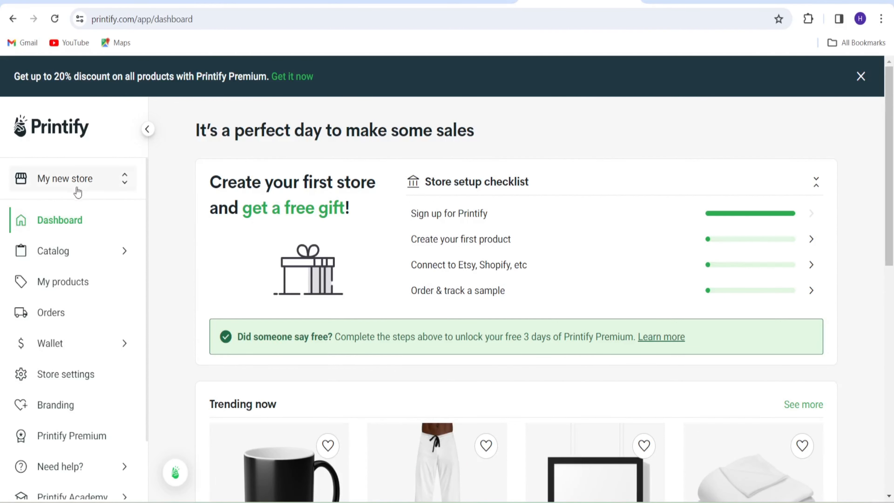
{"action": "left_click", "coordinate": [106, 190]}
{"action": "left_click", "coordinate": [186, 192]}
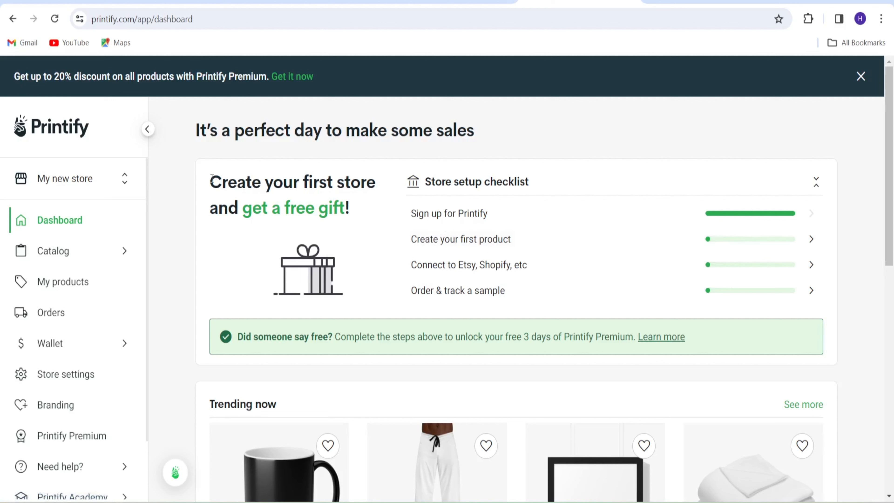
{"action": "left_click_drag", "start_coordinate": [210, 172], "coordinate": [360, 212]}
{"action": "left_click", "coordinate": [360, 212]}
Step: Open the catalog from the "Create your first product" checklist item and browse its categories, high earning and merchant approved products
{"action": "left_click", "coordinate": [667, 252]}
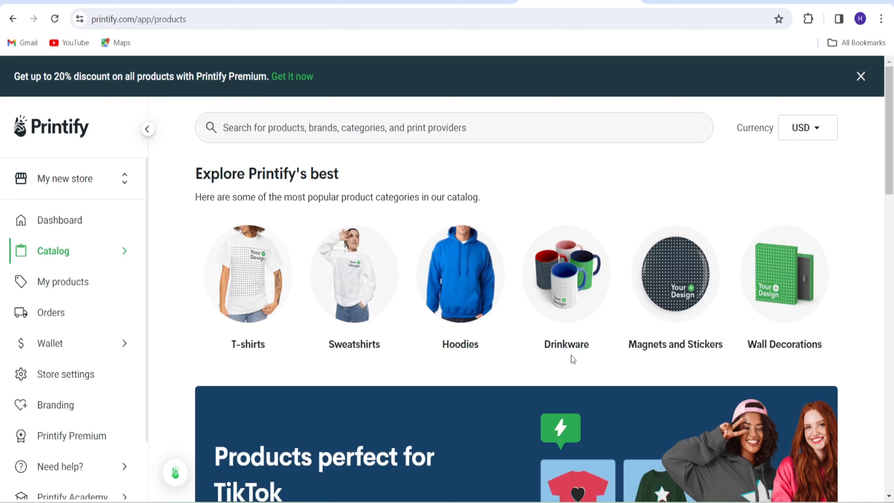
{"action": "scroll", "coordinate": [576, 355], "scroll_direction": "down", "scroll_amount": 1}
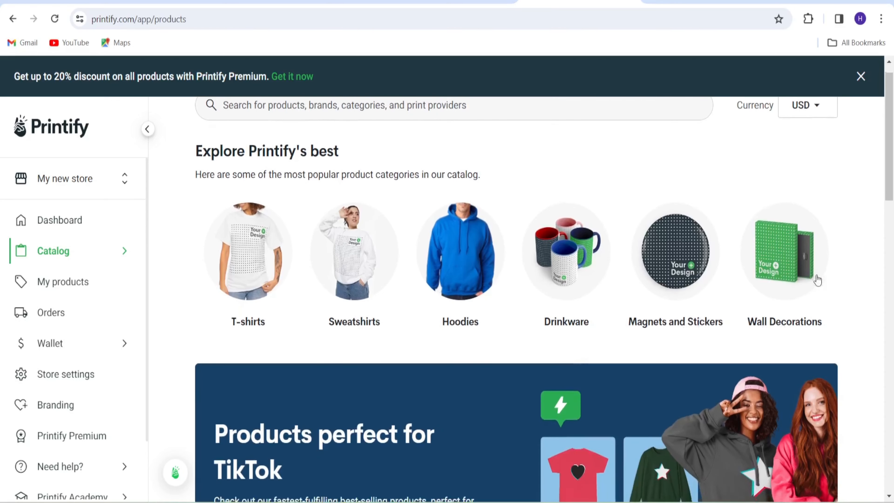
{"action": "scroll", "coordinate": [623, 299], "scroll_direction": "down", "scroll_amount": 10}
{"action": "scroll", "coordinate": [623, 299], "scroll_direction": "up", "scroll_amount": 3}
{"action": "scroll", "coordinate": [623, 299], "scroll_direction": "down", "scroll_amount": 2}
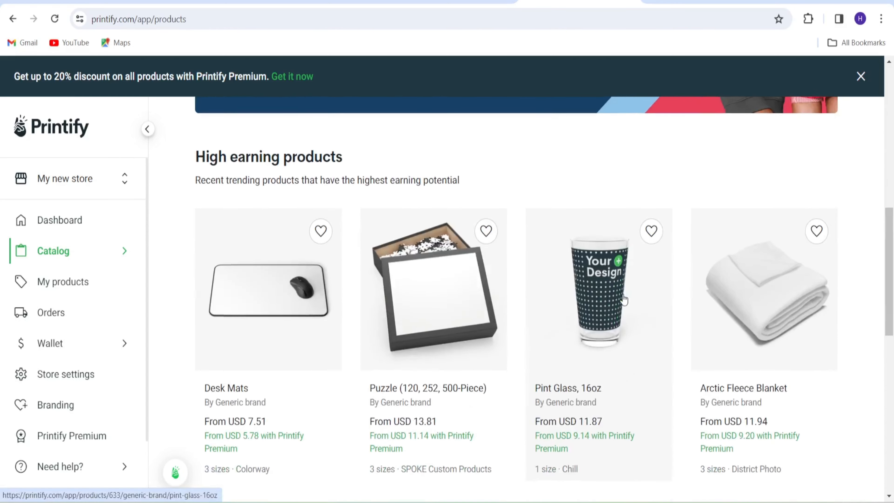
{"action": "scroll", "coordinate": [624, 300], "scroll_direction": "down", "scroll_amount": 2}
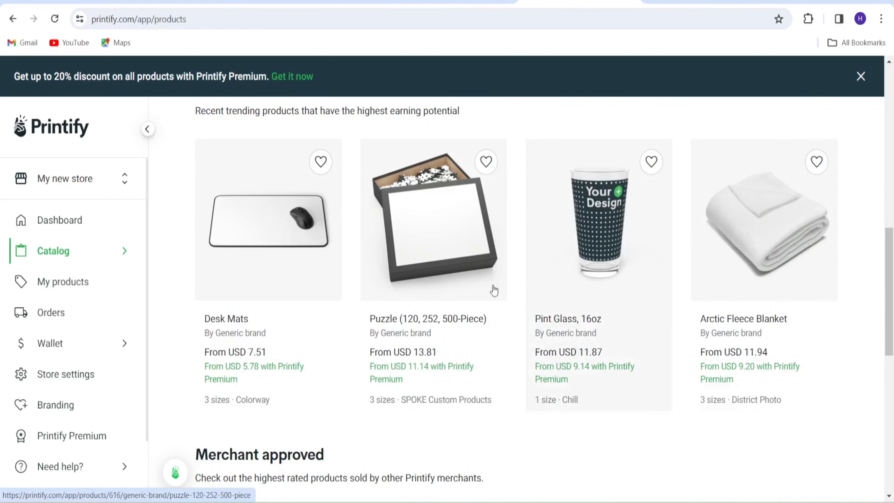
{"action": "scroll", "coordinate": [337, 389], "scroll_direction": "down", "scroll_amount": 10}
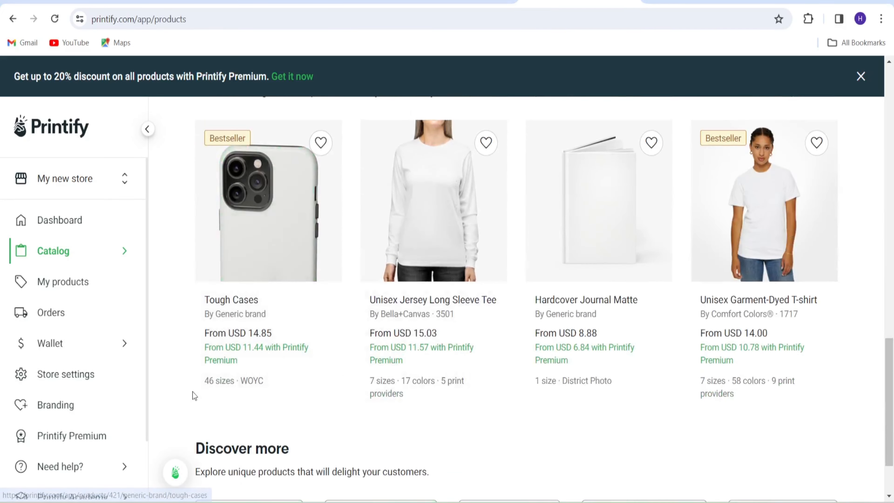
Step: Browse the catalog's popular categories, high earning products, merchant approved products and the Discover more collections
{"action": "scroll", "coordinate": [335, 401], "scroll_direction": "down", "scroll_amount": 2}
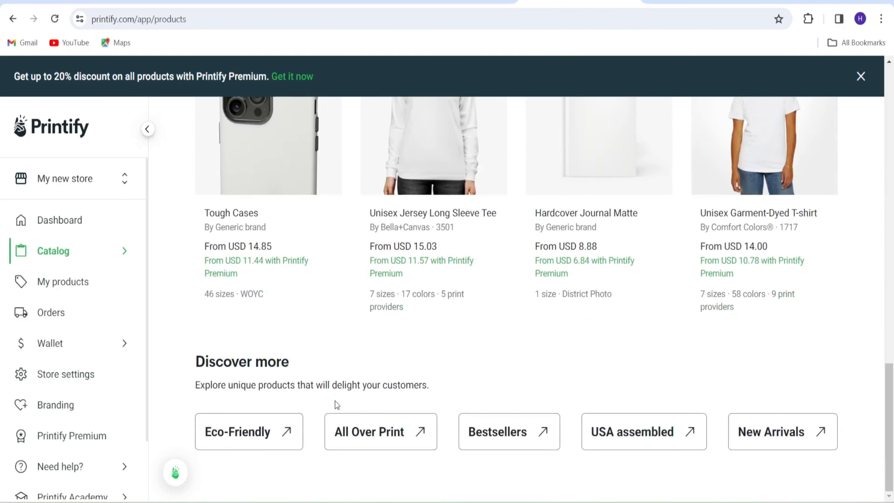
{"action": "scroll", "coordinate": [335, 401], "scroll_direction": "up", "scroll_amount": 5}
{"action": "scroll", "coordinate": [335, 401], "scroll_direction": "up", "scroll_amount": 10}
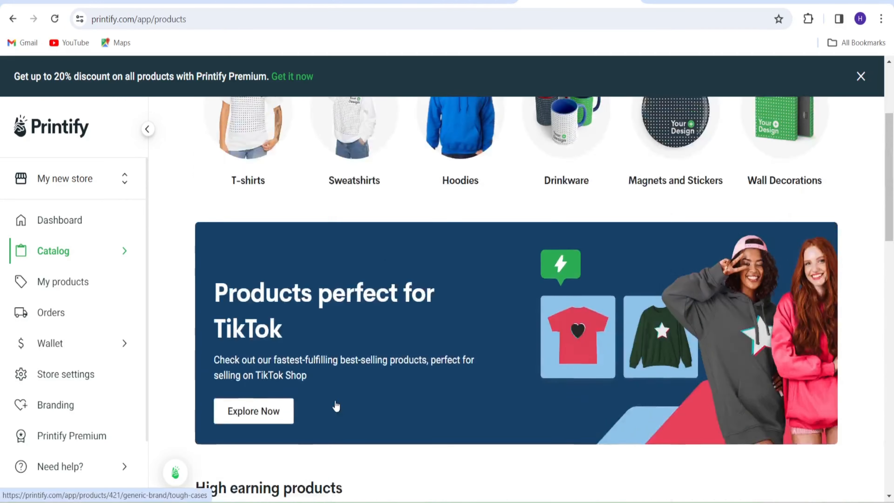
{"action": "scroll", "coordinate": [335, 401], "scroll_direction": "down", "scroll_amount": 2}
{"action": "scroll", "coordinate": [335, 401], "scroll_direction": "down", "scroll_amount": 3}
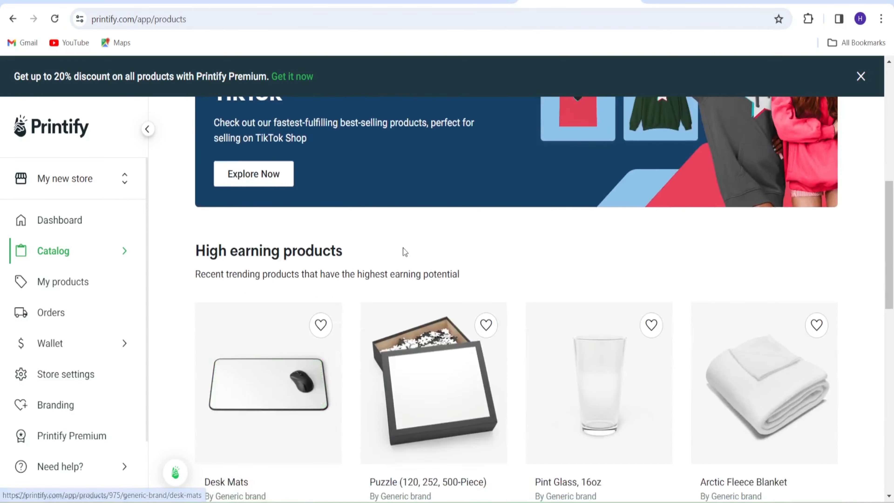
{"action": "scroll", "coordinate": [403, 247], "scroll_direction": "down", "scroll_amount": 4}
{"action": "scroll", "coordinate": [404, 250], "scroll_direction": "up", "scroll_amount": 2}
{"action": "scroll", "coordinate": [404, 251], "scroll_direction": "up", "scroll_amount": 10}
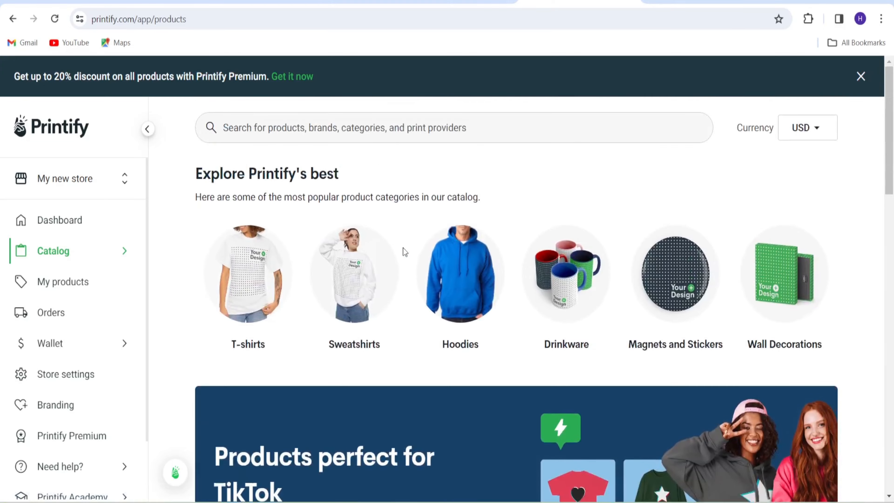
{"action": "scroll", "coordinate": [404, 250], "scroll_direction": "down", "scroll_amount": 6}
{"action": "scroll", "coordinate": [404, 251], "scroll_direction": "down", "scroll_amount": 9}
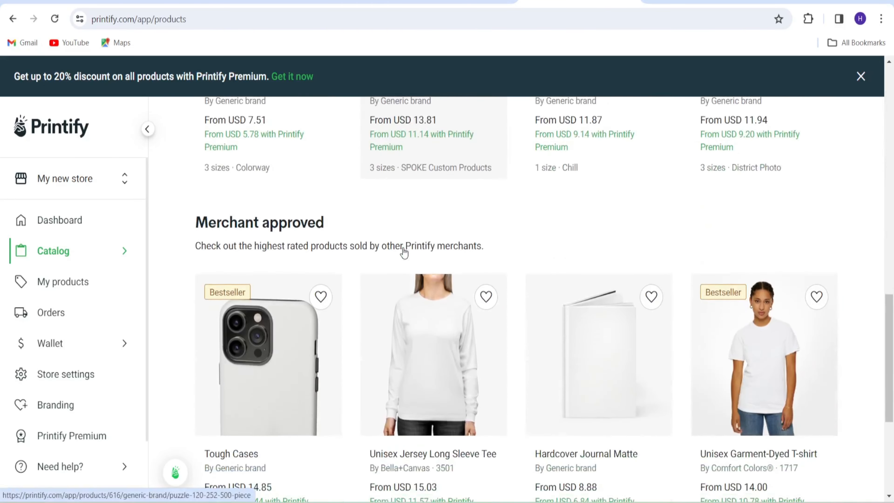
{"action": "scroll", "coordinate": [404, 250], "scroll_direction": "down", "scroll_amount": 2}
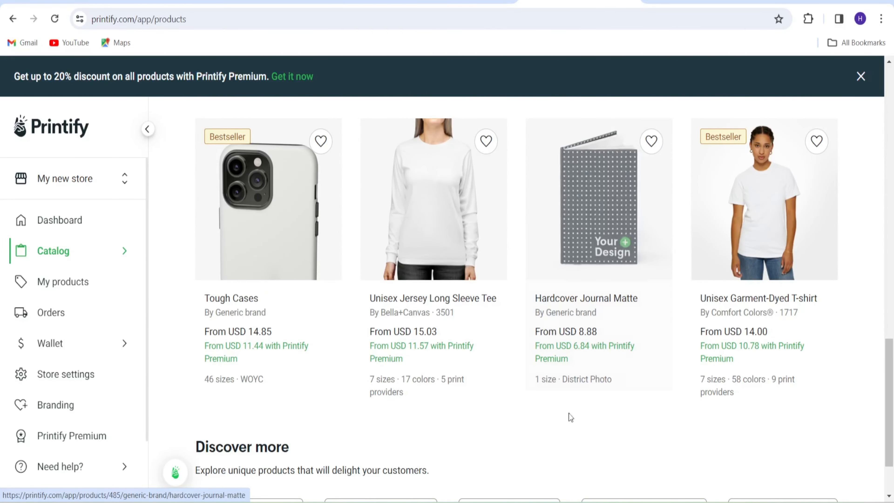
Step: Open the Hardcover Journal Matte product, review its details and available providers, and start designing it with District Photo
{"action": "left_click", "coordinate": [595, 227]}
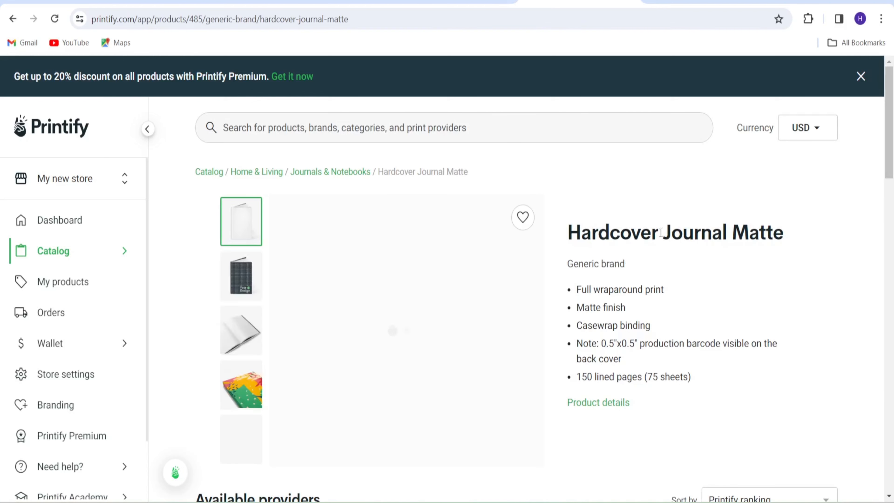
{"action": "scroll", "coordinate": [587, 282], "scroll_direction": "down", "scroll_amount": 2}
{"action": "scroll", "coordinate": [589, 281], "scroll_direction": "down", "scroll_amount": 8}
{"action": "scroll", "coordinate": [589, 282], "scroll_direction": "up", "scroll_amount": 10}
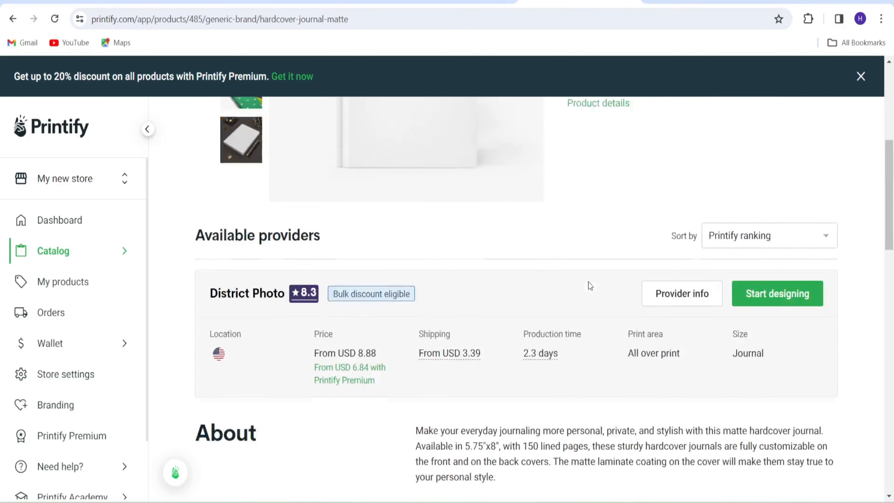
{"action": "scroll", "coordinate": [588, 282], "scroll_direction": "down", "scroll_amount": 4}
{"action": "scroll", "coordinate": [588, 282], "scroll_direction": "down", "scroll_amount": 4}
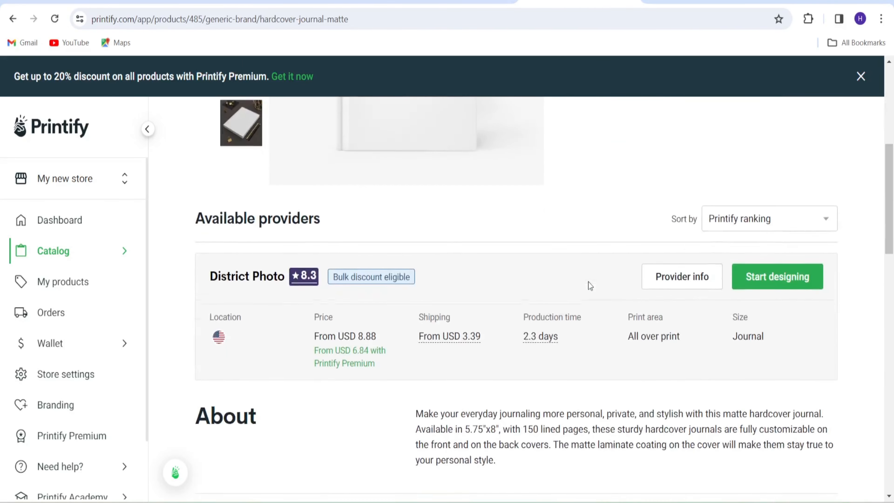
{"action": "scroll", "coordinate": [588, 283], "scroll_direction": "up", "scroll_amount": 6}
{"action": "scroll", "coordinate": [588, 283], "scroll_direction": "down", "scroll_amount": 3}
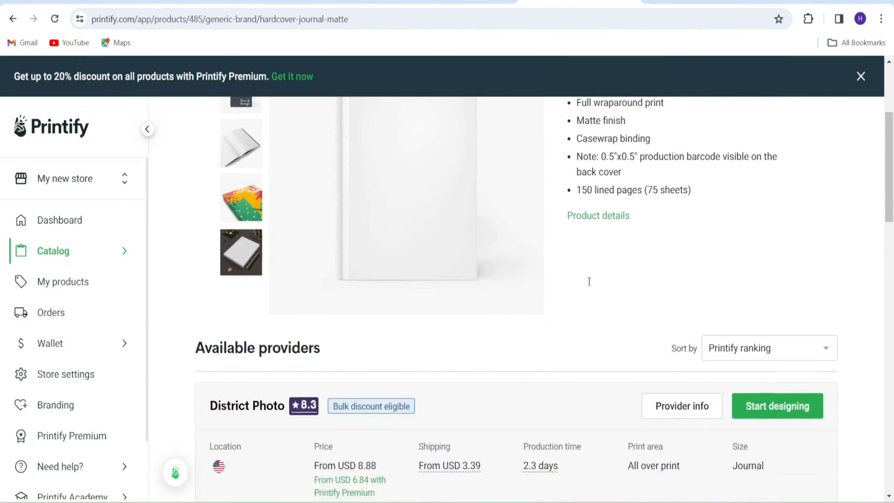
{"action": "left_click", "coordinate": [774, 409]}
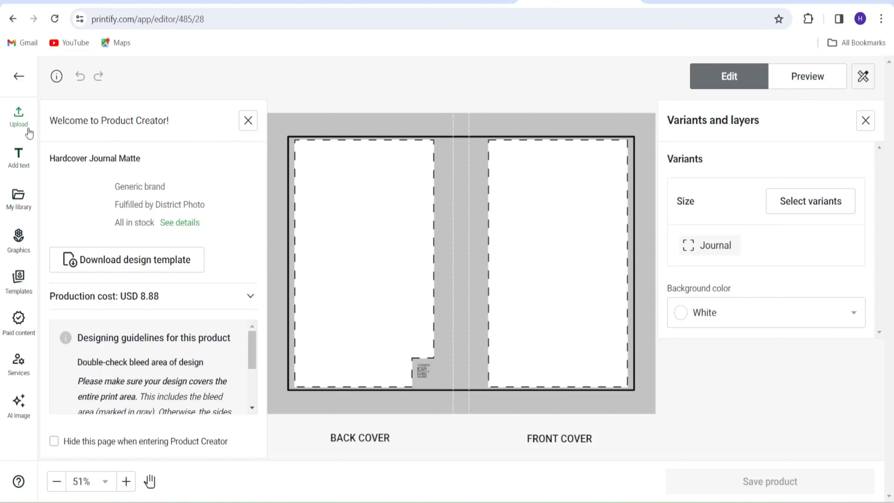
Step: Look over the design editor's upload sources, the fonts for adding text and the personal library
{"action": "left_click", "coordinate": [18, 118]}
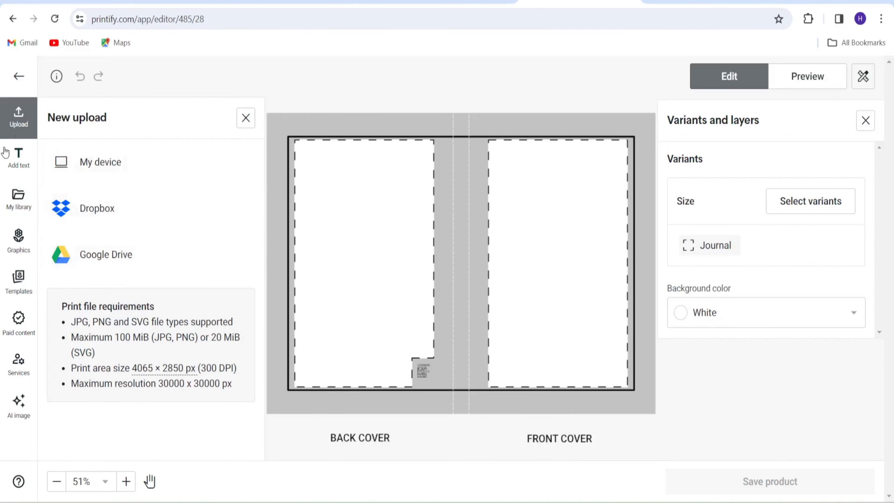
{"action": "left_click", "coordinate": [27, 165]}
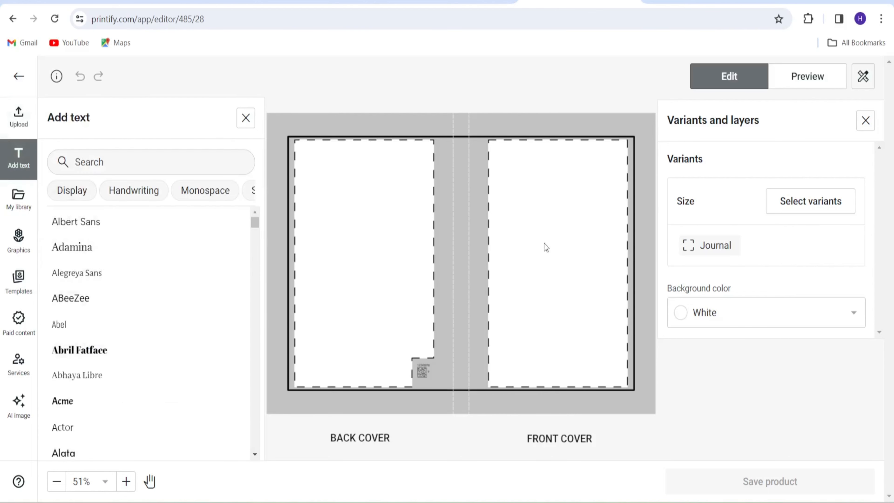
{"action": "left_click", "coordinate": [18, 199]}
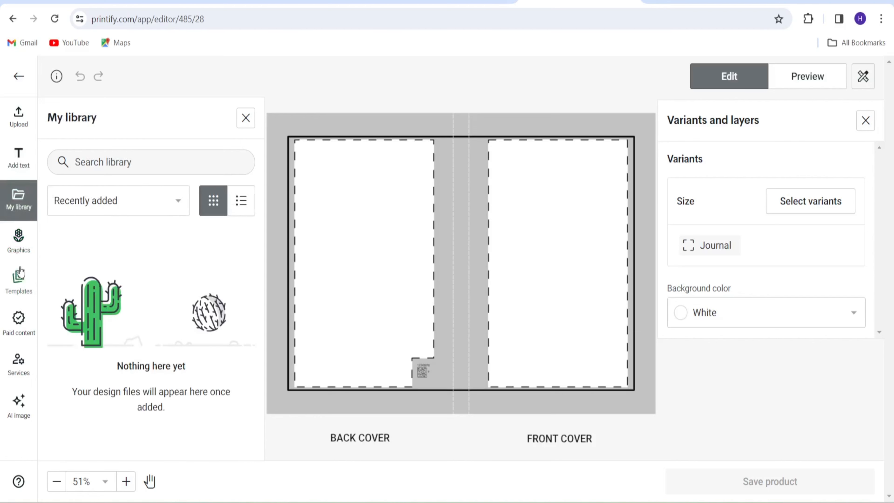
Step: Browse the ready-made graphics and expand the Pets category to view all its designs
{"action": "left_click", "coordinate": [18, 247]}
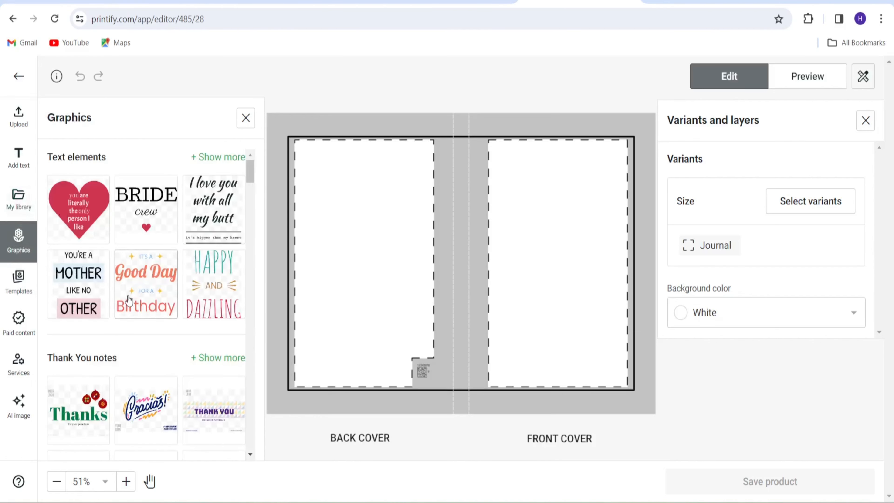
{"action": "scroll", "coordinate": [128, 300], "scroll_direction": "down", "scroll_amount": 10}
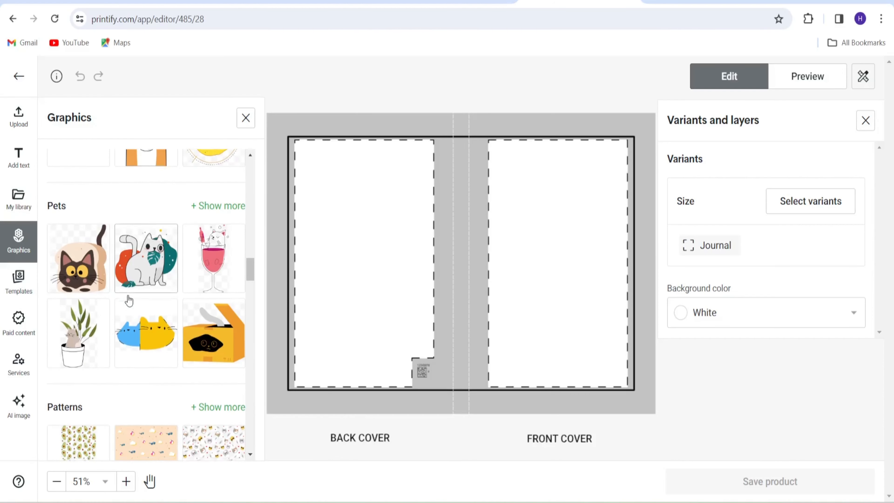
{"action": "left_click", "coordinate": [218, 205]}
{"action": "scroll", "coordinate": [180, 289], "scroll_direction": "down", "scroll_amount": 5}
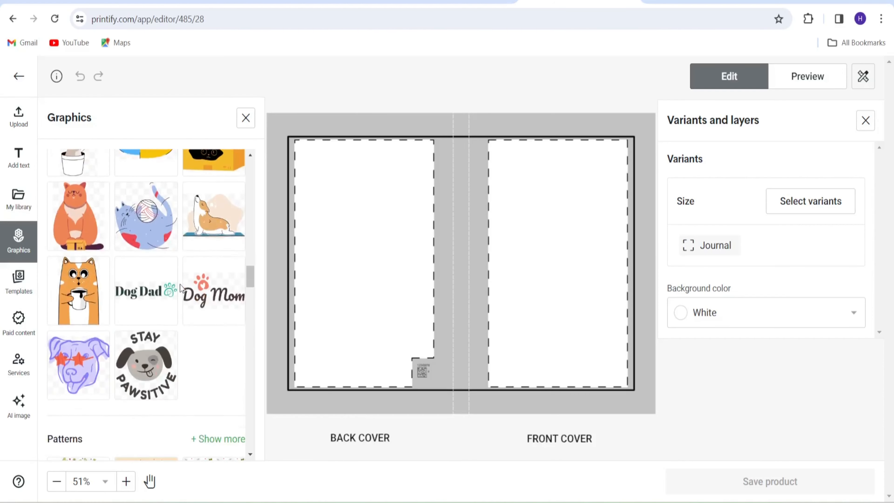
{"action": "scroll", "coordinate": [189, 319], "scroll_direction": "down", "scroll_amount": 3}
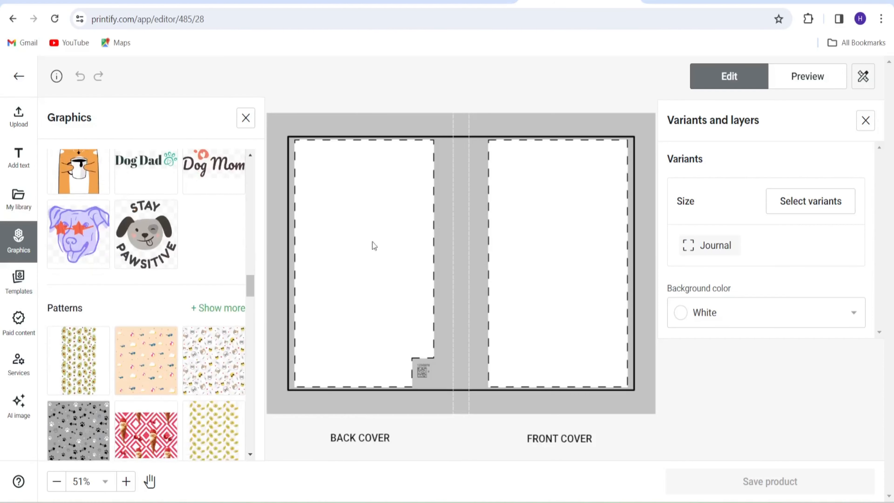
Step: Look over the saved templates, the paid content collection and the design services on offer
{"action": "left_click", "coordinate": [11, 281]}
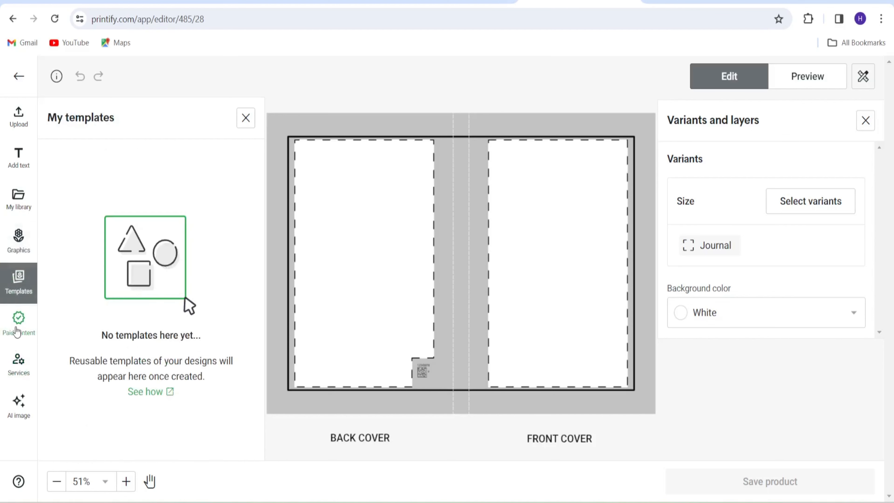
{"action": "left_click", "coordinate": [16, 331]}
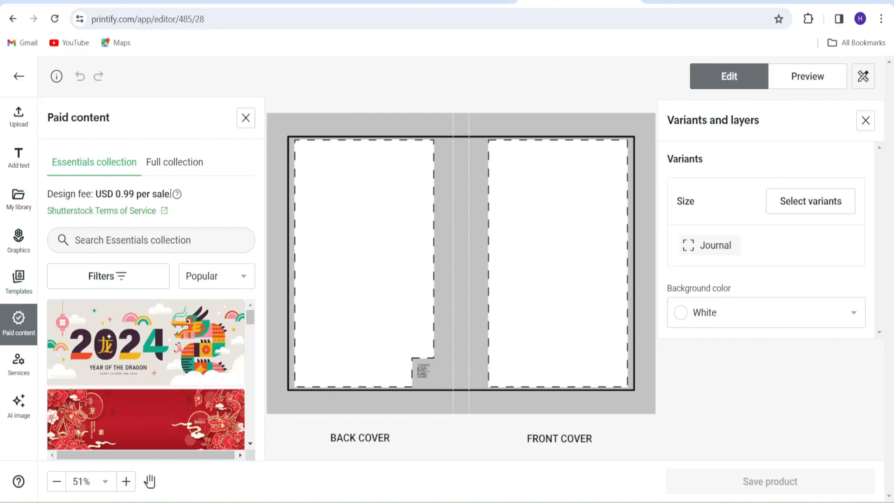
{"action": "left_click", "coordinate": [21, 363]}
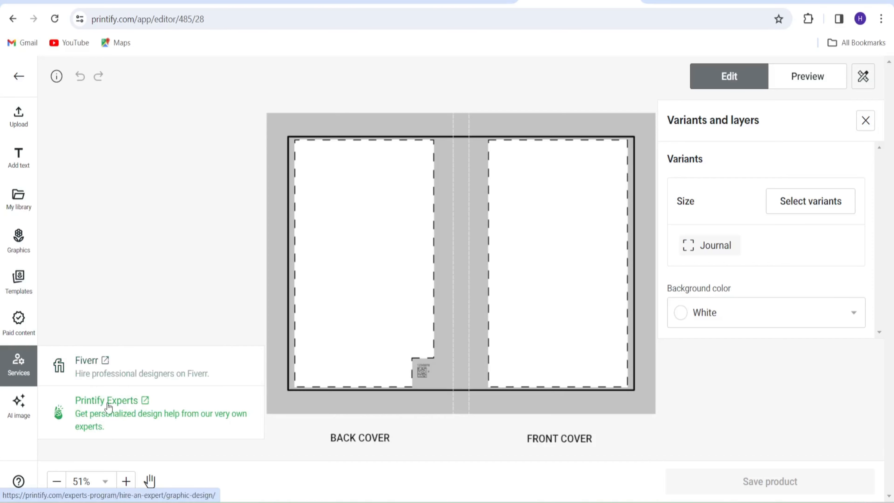
Step: Open the AI image generator and look over its style setting, text prompt and example images
{"action": "left_click", "coordinate": [18, 404]}
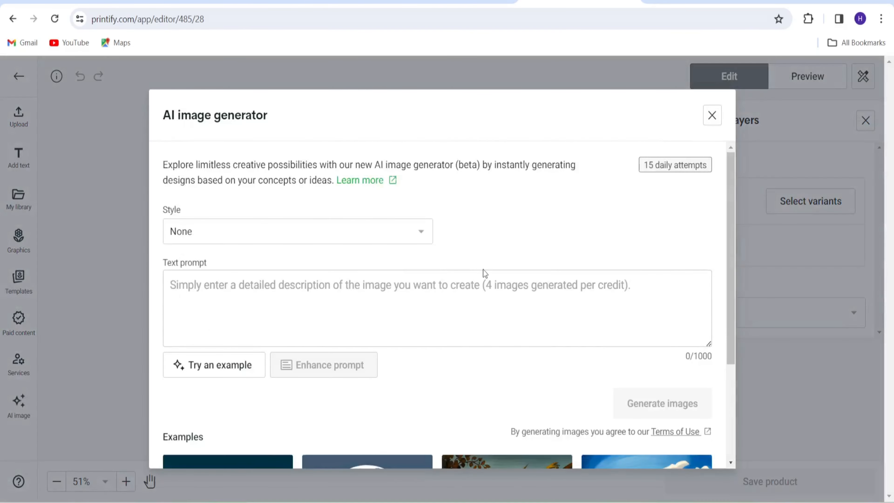
{"action": "scroll", "coordinate": [483, 274], "scroll_direction": "down", "scroll_amount": 2}
{"action": "scroll", "coordinate": [486, 271], "scroll_direction": "up", "scroll_amount": 2}
{"action": "scroll", "coordinate": [540, 269], "scroll_direction": "down", "scroll_amount": 2}
{"action": "left_click", "coordinate": [22, 402]}
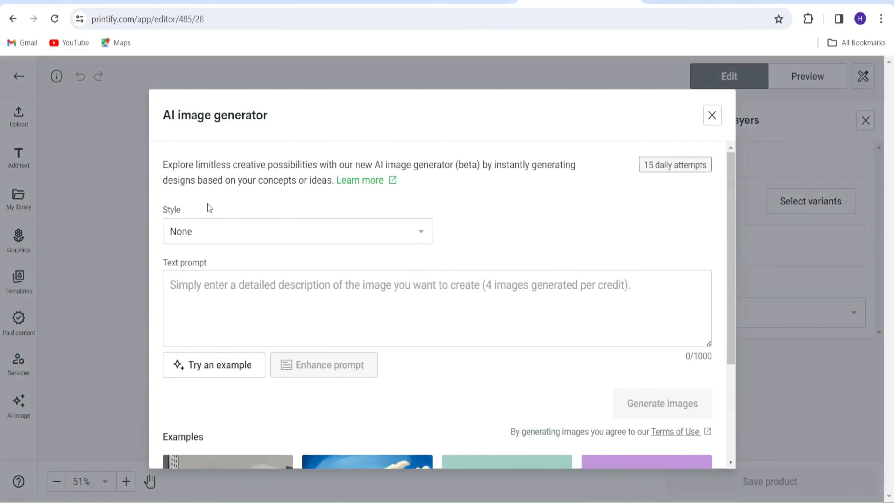
{"action": "mouse_move", "coordinate": [161, 116]}
{"action": "left_mouse_down"}
{"action": "mouse_move", "coordinate": [291, 117]}
{"action": "mouse_move", "coordinate": [162, 114]}
{"action": "left_mouse_up"}
{"action": "left_click", "coordinate": [294, 119]}
{"action": "scroll", "coordinate": [369, 257], "scroll_direction": "down", "scroll_amount": 4}
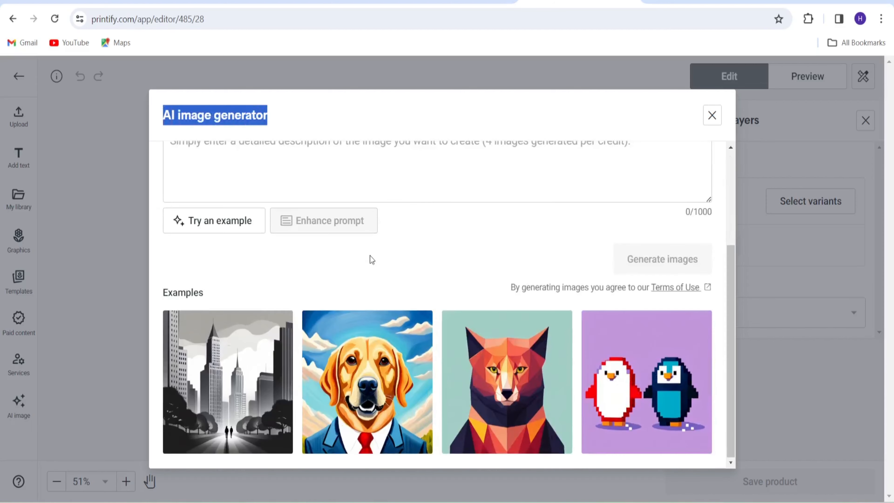
{"action": "scroll", "coordinate": [282, 238], "scroll_direction": "up", "scroll_amount": 4}
Step: Generate images from the suggested example prompt "Stylized monochrome image of an american city, no gradient, minimalism" and review the variants
{"action": "left_click", "coordinate": [225, 374]}
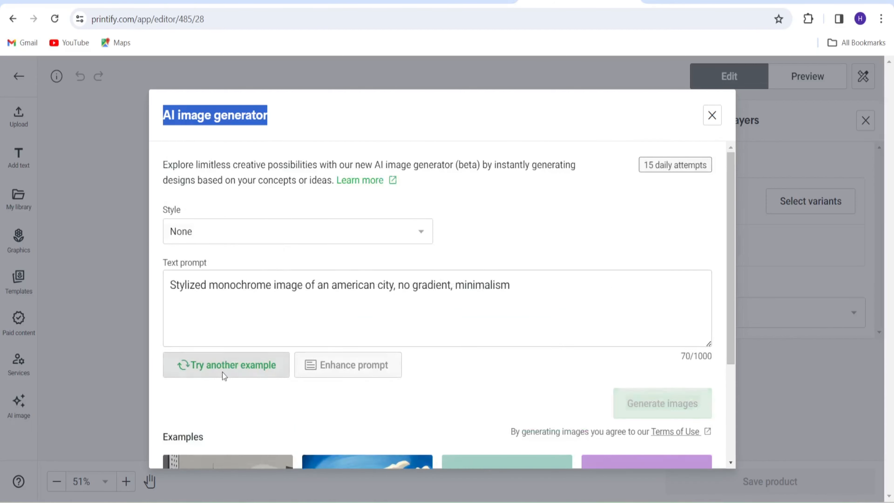
{"action": "left_click", "coordinate": [677, 404]}
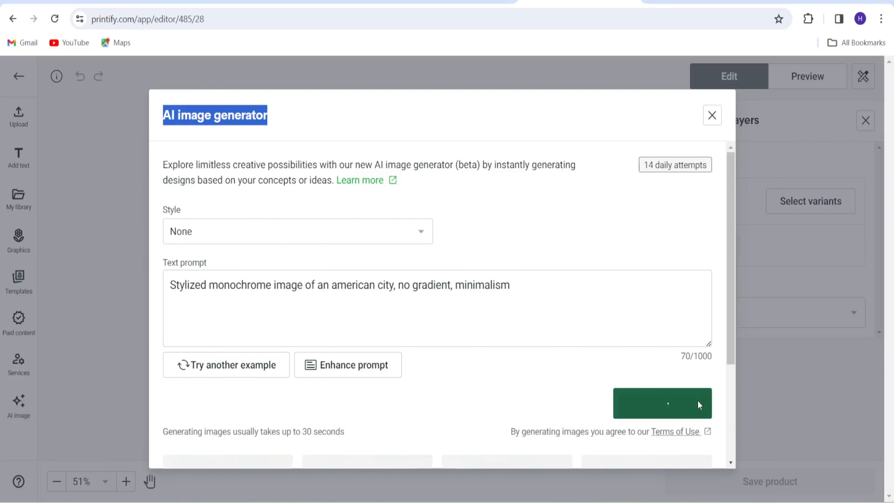
{"action": "scroll", "coordinate": [630, 367], "scroll_direction": "down", "scroll_amount": 3}
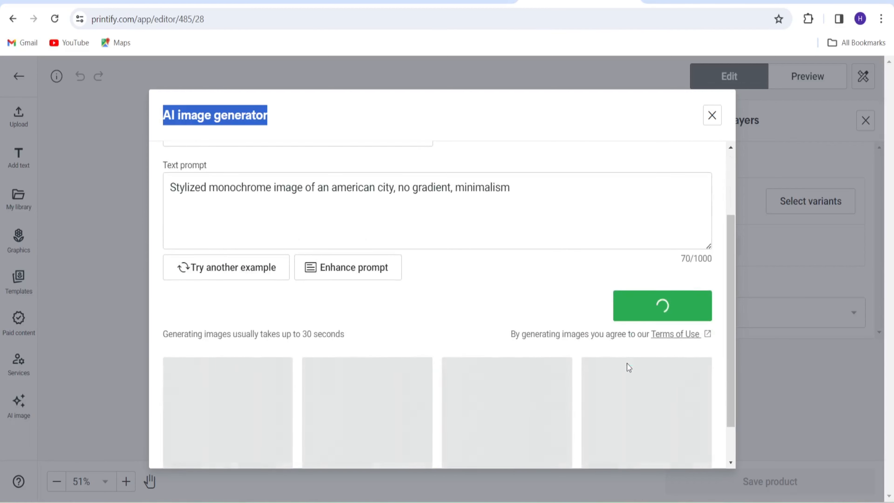
{"action": "scroll", "coordinate": [379, 208], "scroll_direction": "up", "scroll_amount": 3}
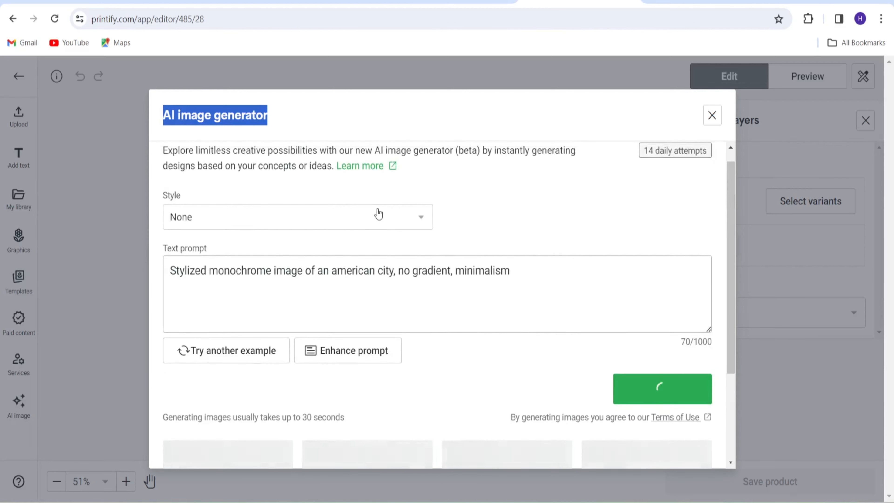
{"action": "left_click_drag", "start_coordinate": [162, 248], "coordinate": [212, 256]}
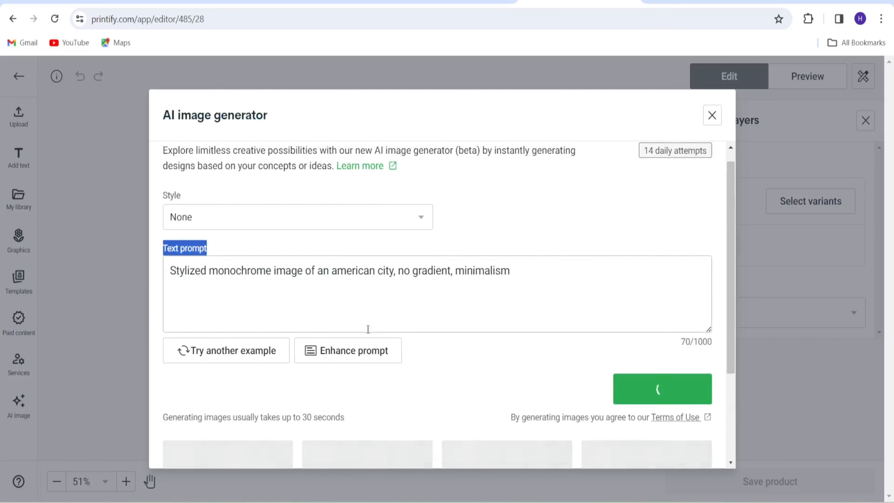
{"action": "scroll", "coordinate": [489, 340], "scroll_direction": "down", "scroll_amount": 6}
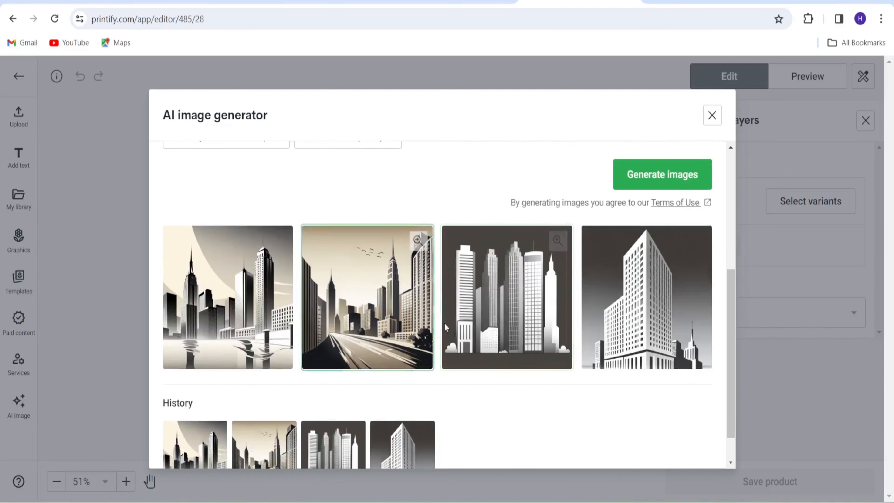
{"action": "scroll", "coordinate": [394, 282], "scroll_direction": "up", "scroll_amount": 1}
{"action": "scroll", "coordinate": [405, 275], "scroll_direction": "down", "scroll_amount": 1}
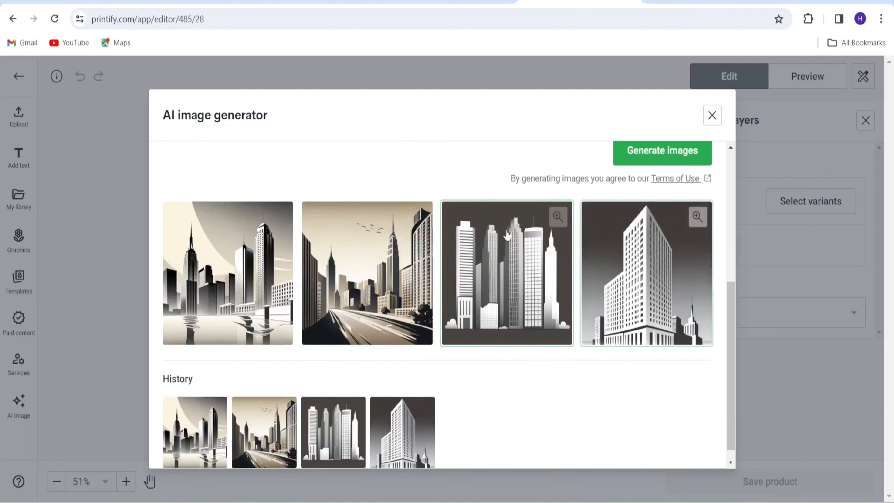
Step: Add the generated image of the single tall building to the journal's back cover and enlarge it to about 4.44 by 4.44 in
{"action": "left_click", "coordinate": [636, 294]}
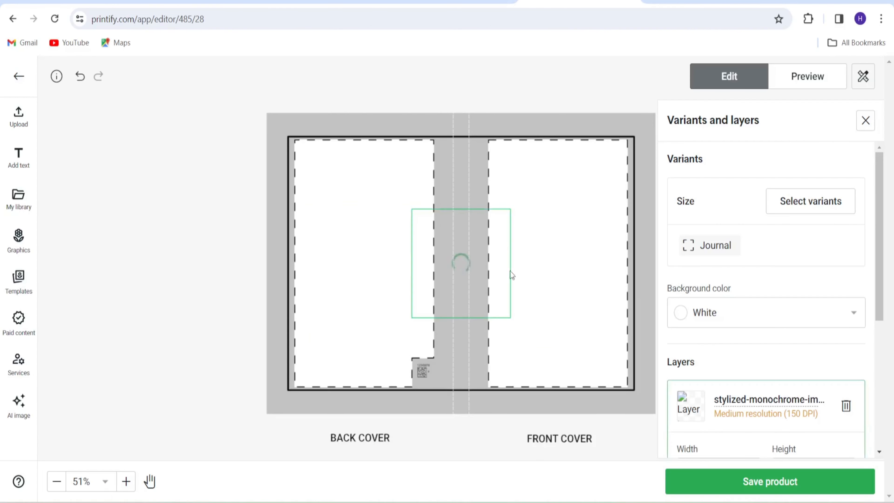
{"action": "left_click_drag", "start_coordinate": [472, 286], "coordinate": [373, 263]}
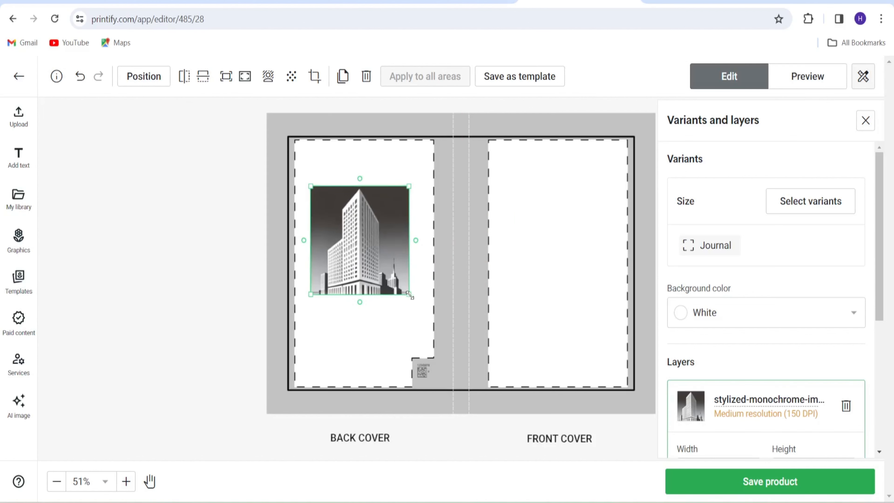
{"action": "mouse_move", "coordinate": [409, 295]}
{"action": "left_mouse_down"}
{"action": "mouse_move", "coordinate": [438, 328]}
{"action": "mouse_move", "coordinate": [394, 289]}
{"action": "mouse_move", "coordinate": [402, 284]}
{"action": "left_mouse_up"}
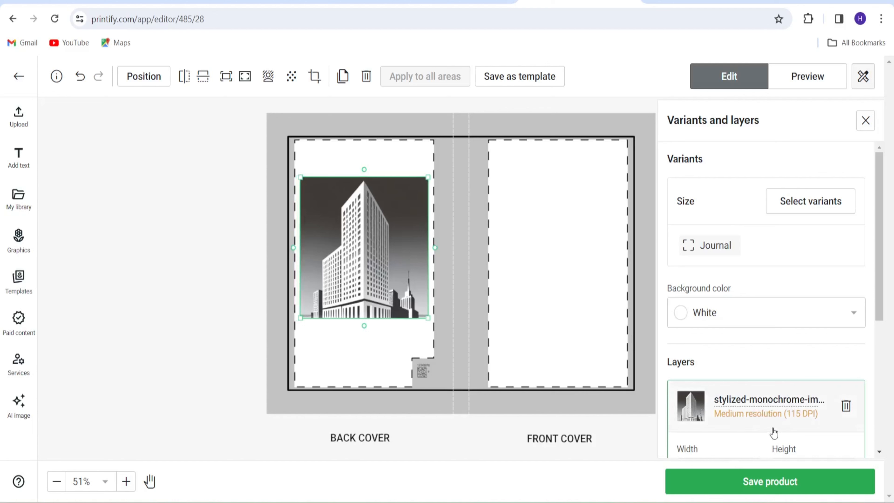
{"action": "scroll", "coordinate": [789, 415], "scroll_direction": "down", "scroll_amount": 5}
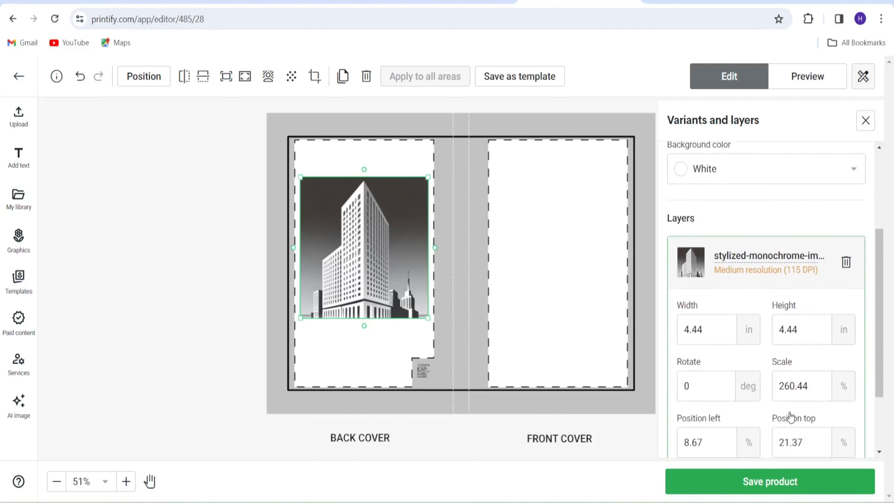
Step: Delete the generated building image from the journal's back cover
{"action": "scroll", "coordinate": [790, 415], "scroll_direction": "up", "scroll_amount": 1}
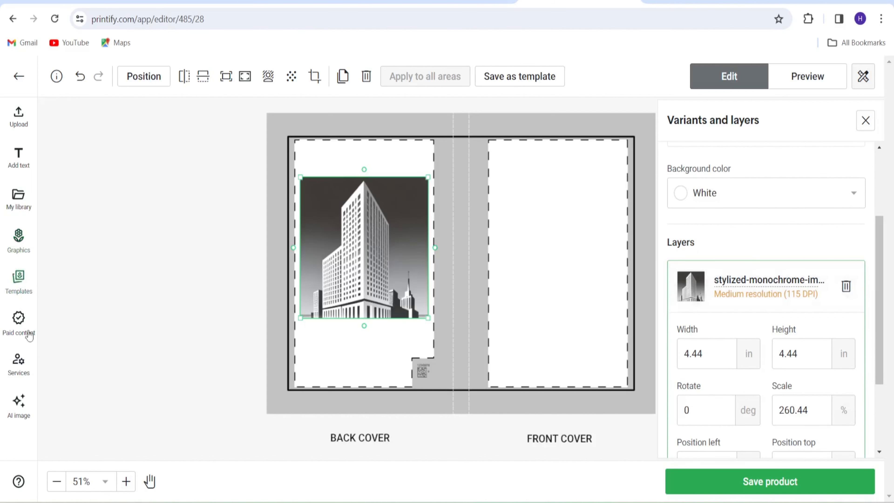
{"action": "left_click", "coordinate": [845, 287]}
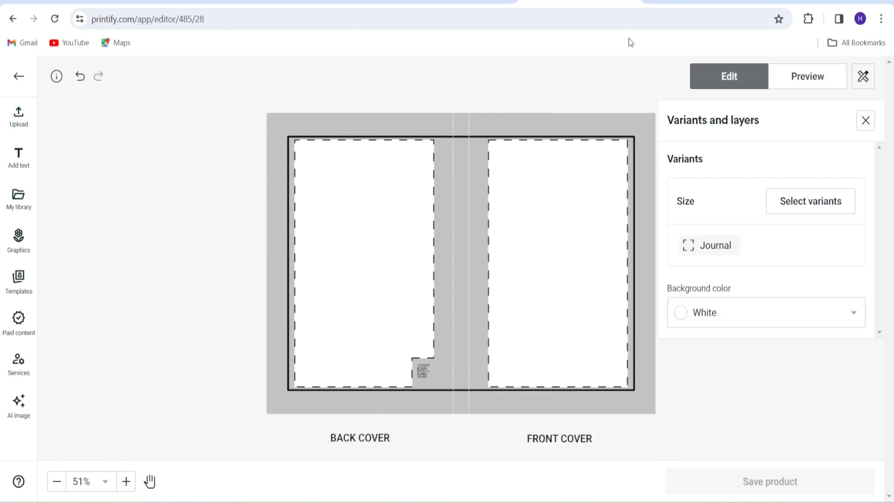
Step: Open canva.com in a new browser tab and create an 8.5 × 11 in Notebook Cover design
{"action": "key", "text": "ctrl+t"}
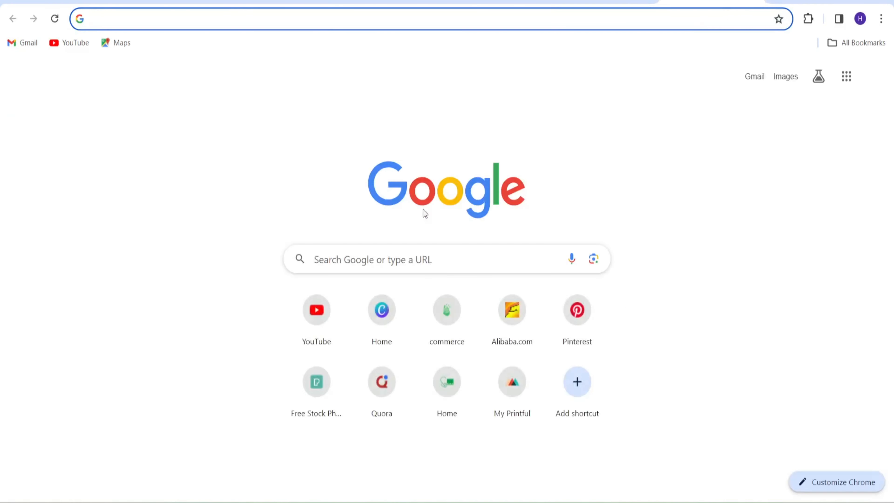
{"action": "type", "text": "canva.com"}
{"action": "key", "text": "Return"}
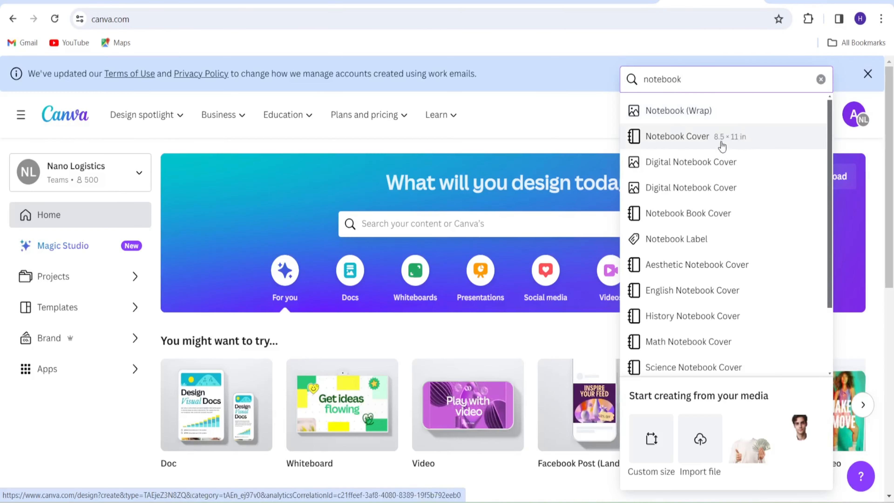
{"action": "left_click", "coordinate": [734, 140]}
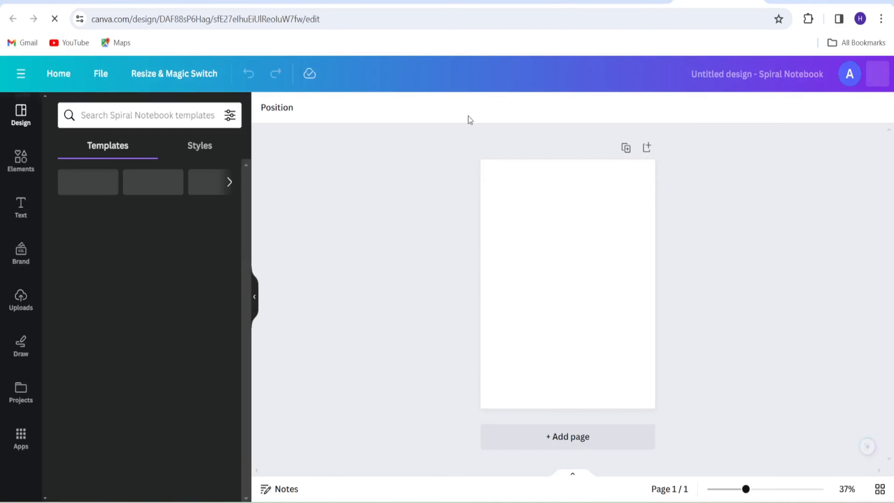
Step: Browse the notebook templates and apply the Gray Playful Game Adventure Notebook Cover to the page
{"action": "scroll", "coordinate": [131, 296], "scroll_direction": "down", "scroll_amount": 10}
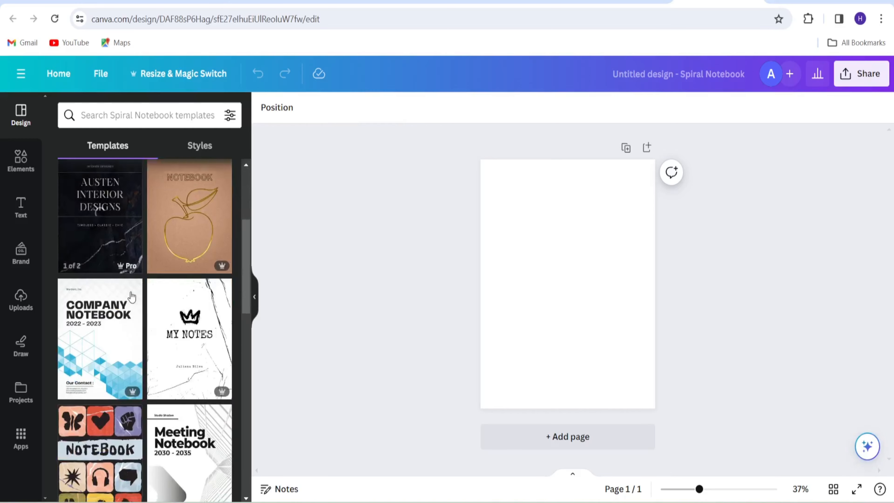
{"action": "scroll", "coordinate": [130, 296], "scroll_direction": "down", "scroll_amount": 2}
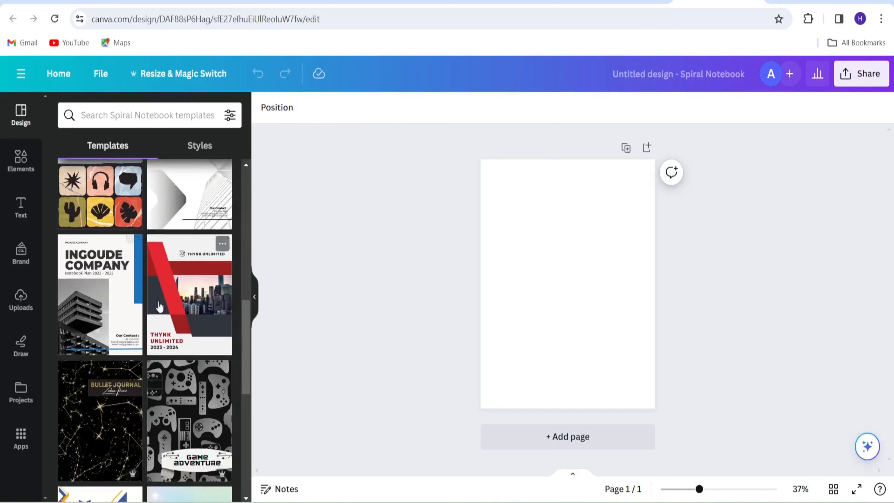
{"action": "scroll", "coordinate": [160, 305], "scroll_direction": "down", "scroll_amount": 3}
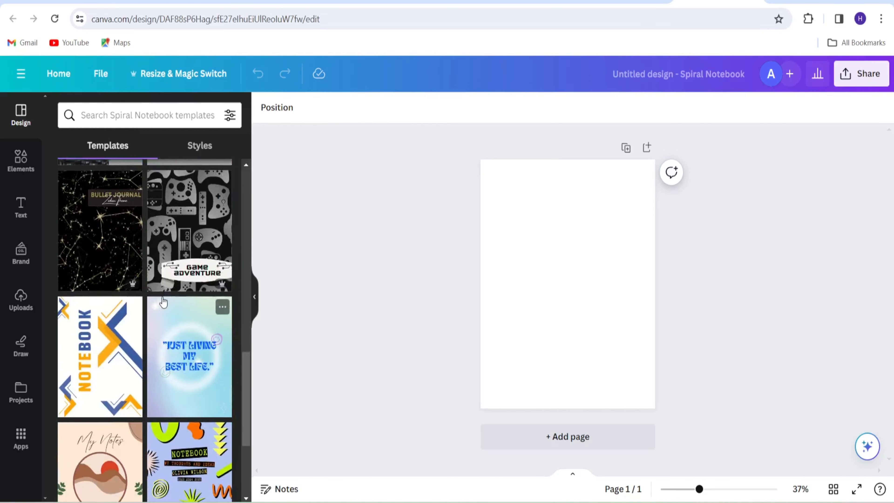
{"action": "left_click", "coordinate": [203, 253]}
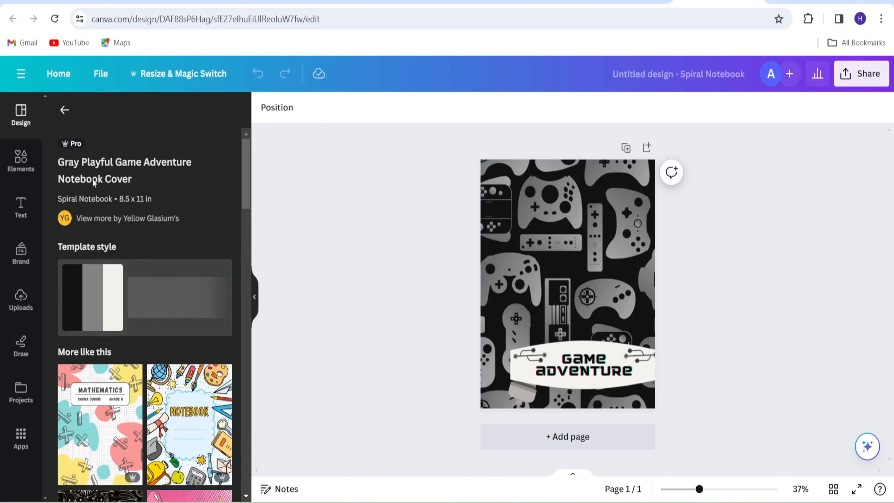
{"action": "left_click", "coordinate": [65, 110]}
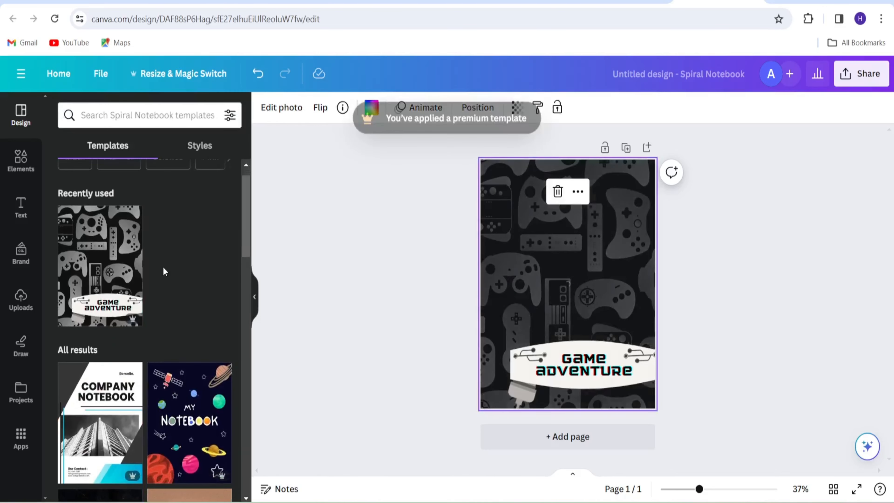
{"action": "scroll", "coordinate": [163, 267], "scroll_direction": "down", "scroll_amount": 10}
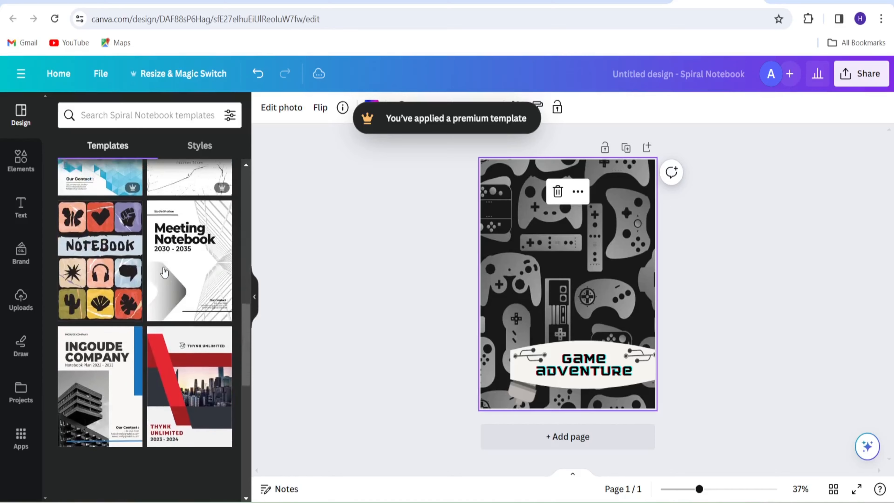
{"action": "scroll", "coordinate": [164, 272], "scroll_direction": "down", "scroll_amount": 3}
{"action": "scroll", "coordinate": [164, 273], "scroll_direction": "up", "scroll_amount": 15}
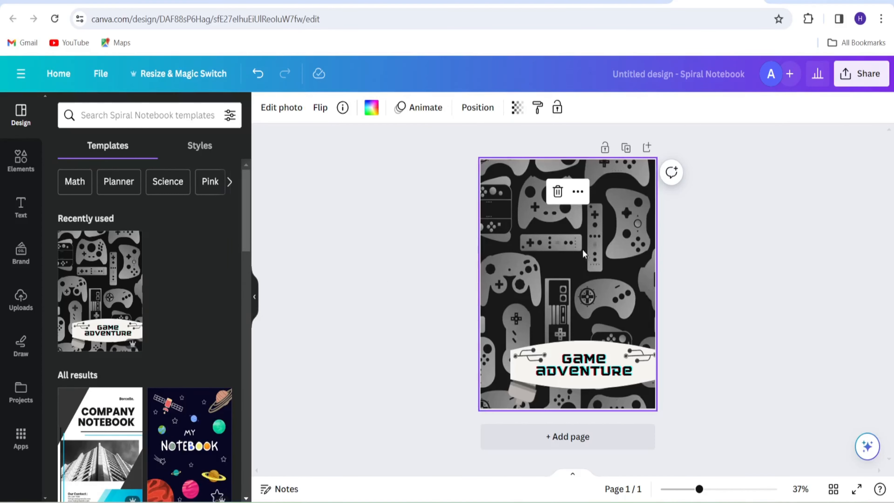
Step: Delete the "Game Adventure" title text from the cover and undo that deletion
{"action": "left_click", "coordinate": [605, 364]}
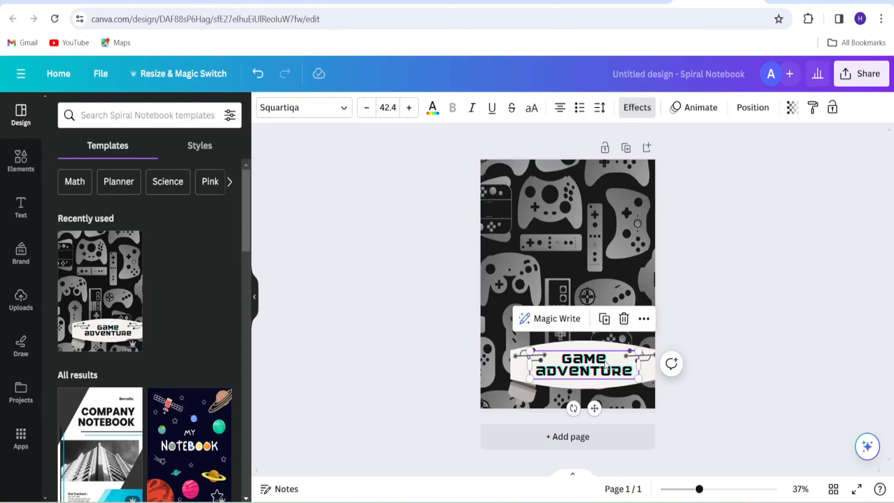
{"action": "key", "text": "Delete"}
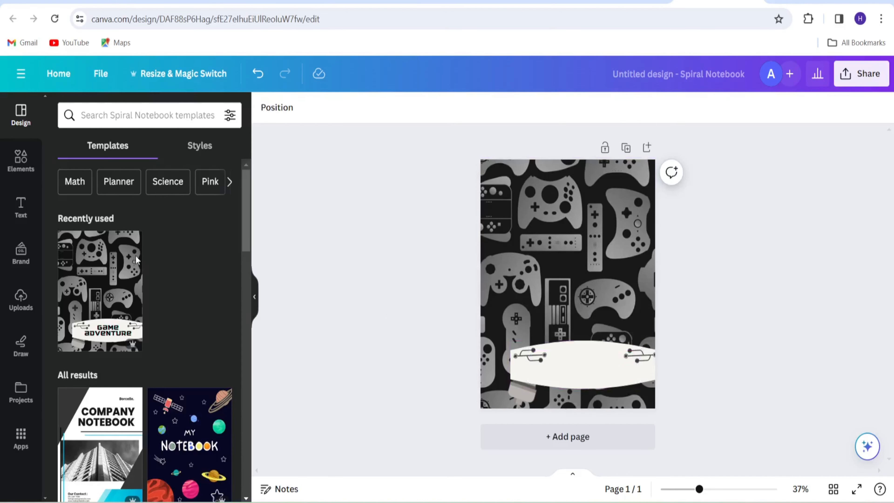
{"action": "left_click", "coordinate": [10, 203]}
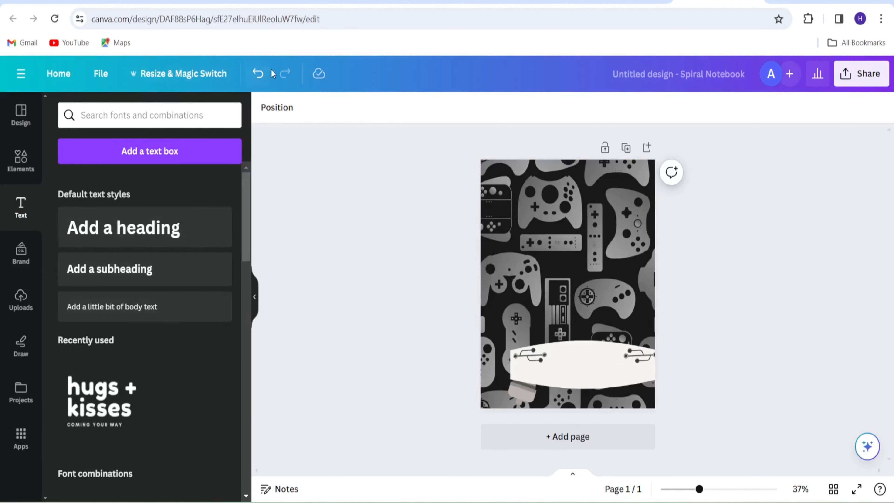
{"action": "left_click", "coordinate": [257, 74]}
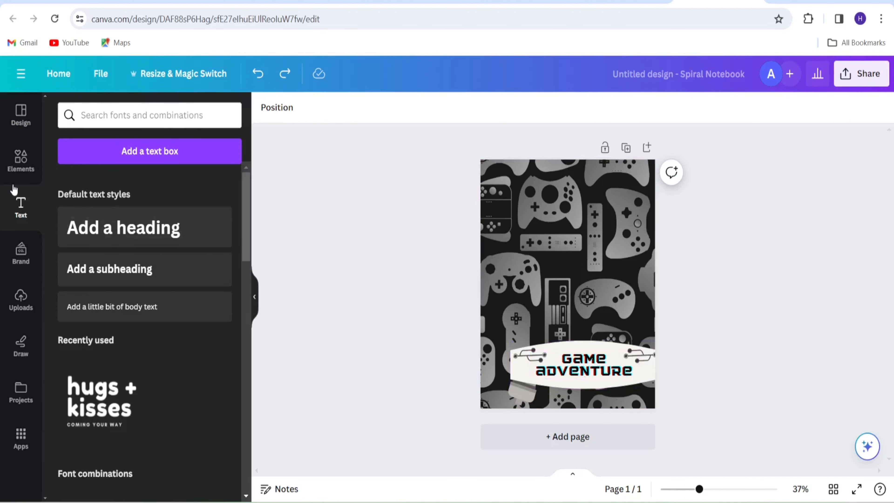
Step: Remove the game-controller background, add a blank second page and delete the Game Adventure page
{"action": "left_click", "coordinate": [20, 169]}
{"action": "left_click", "coordinate": [563, 257]}
{"action": "key", "text": "Delete"}
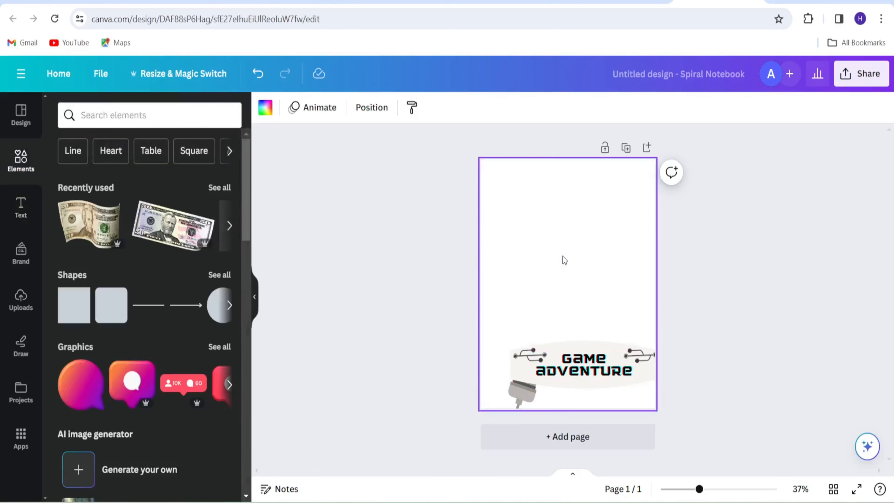
{"action": "left_click", "coordinate": [599, 446]}
{"action": "scroll", "coordinate": [632, 264], "scroll_direction": "up", "scroll_amount": 5}
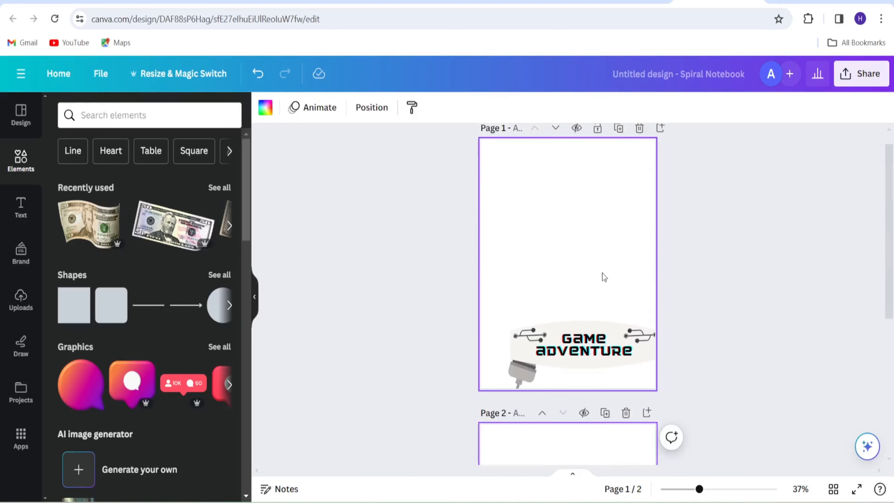
{"action": "left_click", "coordinate": [640, 128]}
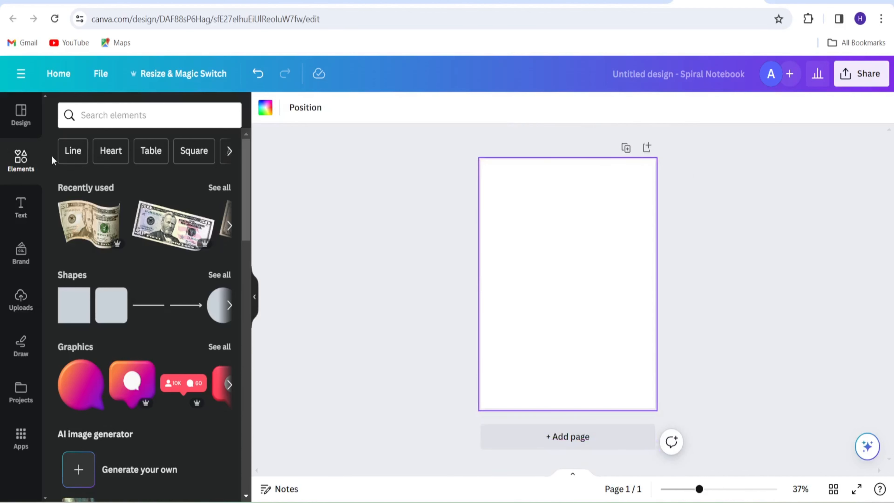
Step: Browse the Graphics category of the design elements, including its stickers and collections
{"action": "left_click", "coordinate": [126, 121]}
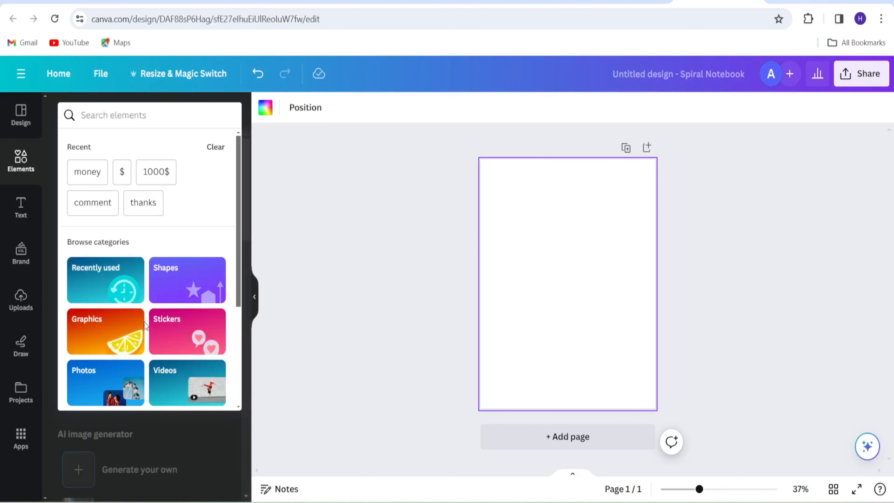
{"action": "left_click", "coordinate": [116, 337]}
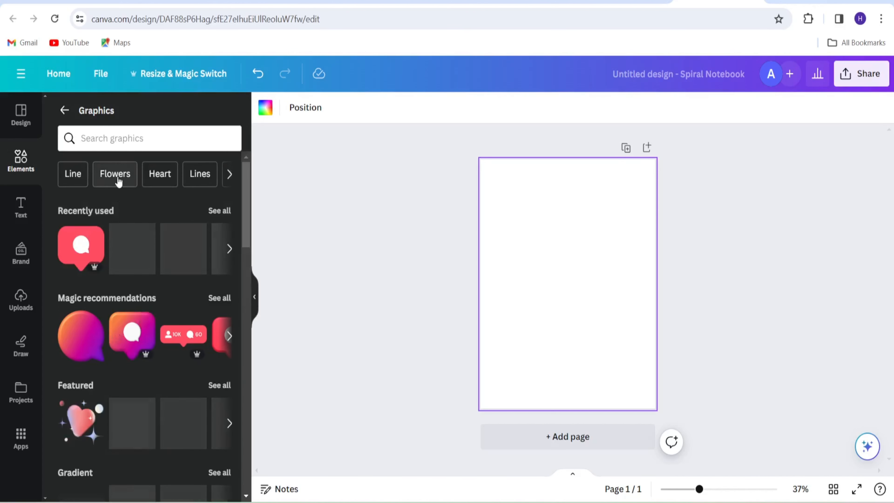
{"action": "scroll", "coordinate": [118, 225], "scroll_direction": "down", "scroll_amount": 4}
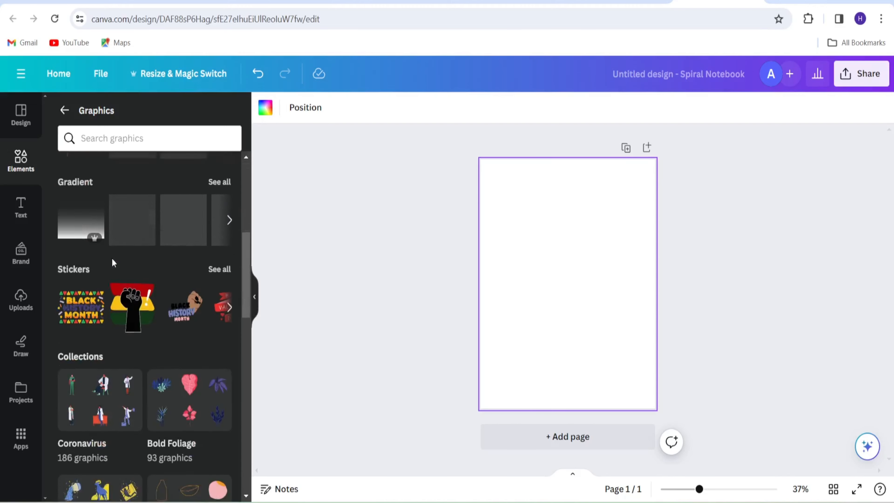
{"action": "scroll", "coordinate": [112, 258], "scroll_direction": "down", "scroll_amount": 5}
{"action": "scroll", "coordinate": [111, 258], "scroll_direction": "down", "scroll_amount": 3}
{"action": "scroll", "coordinate": [113, 260], "scroll_direction": "up", "scroll_amount": 12}
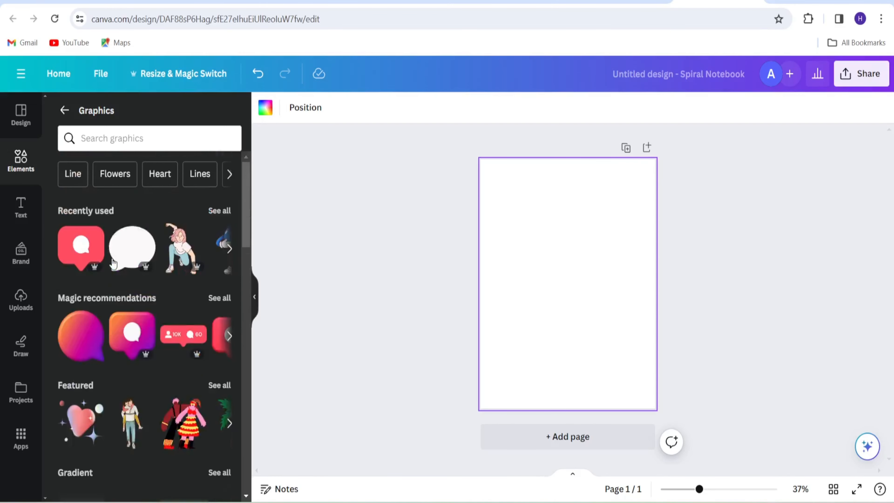
Step: Search the notebook templates for "coffee" and apply the Cute Coffee and Wine Notebook Cover to the blank page
{"action": "left_click", "coordinate": [16, 119]}
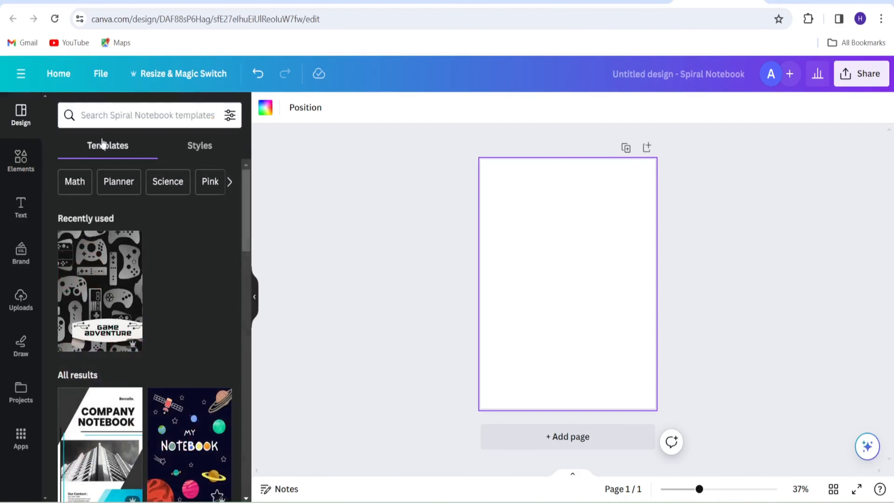
{"action": "left_click", "coordinate": [110, 123]}
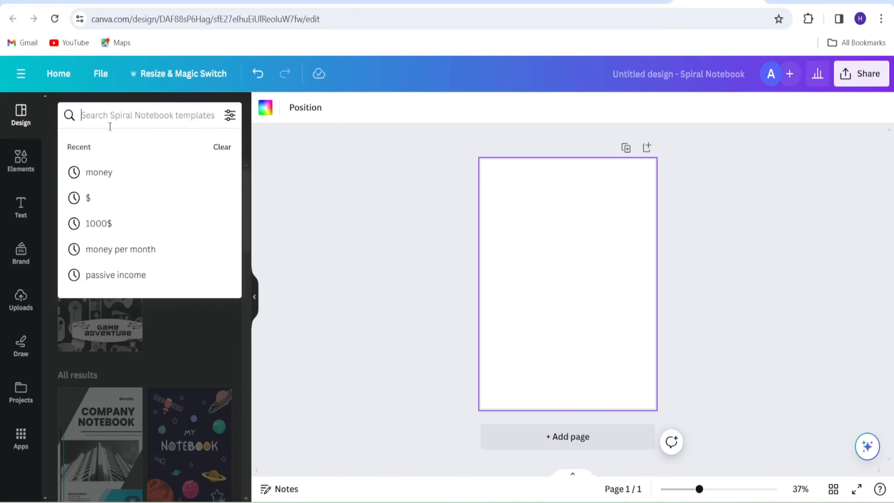
{"action": "type", "text": "c"}
{"action": "key", "text": "BackSpace"}
{"action": "type", "text": "coff"}
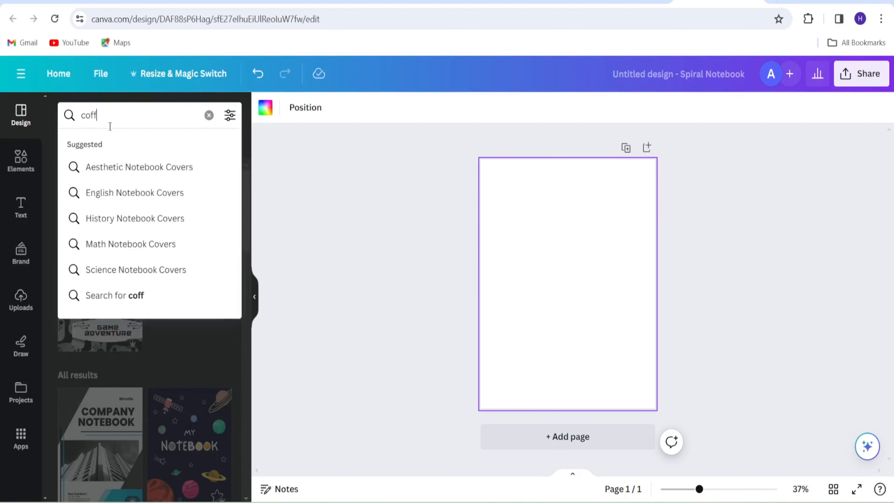
{"action": "type", "text": "ee"}
{"action": "key", "text": "Return"}
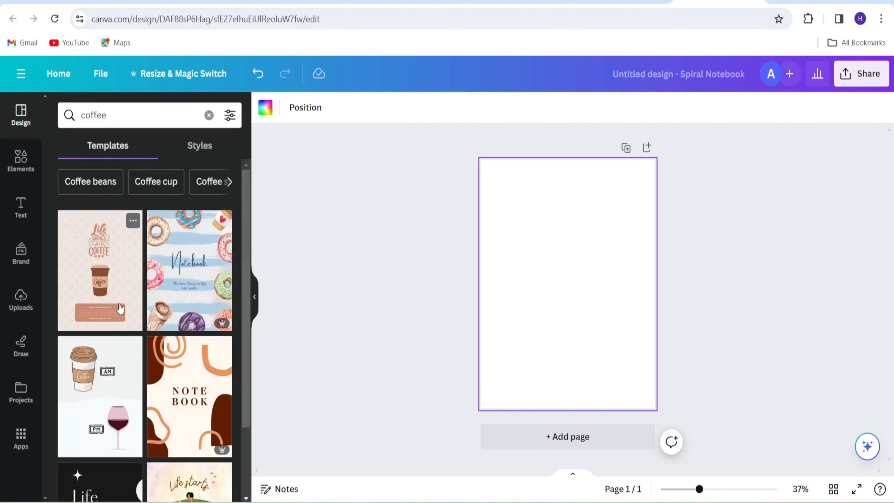
{"action": "scroll", "coordinate": [120, 308], "scroll_direction": "down", "scroll_amount": 3}
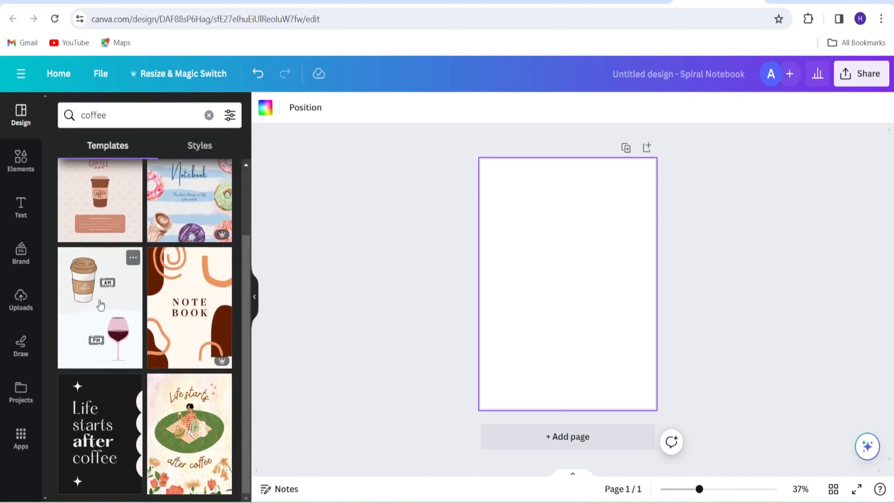
{"action": "left_click", "coordinate": [101, 305]}
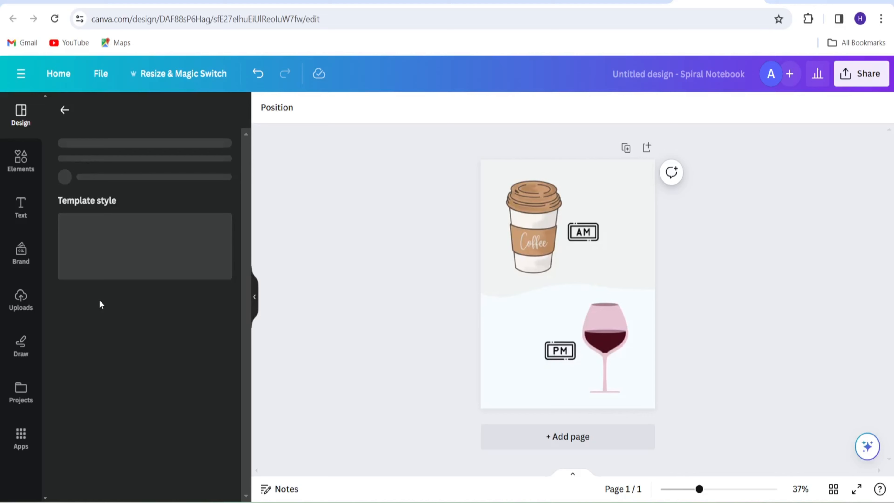
{"action": "left_click", "coordinate": [594, 257]}
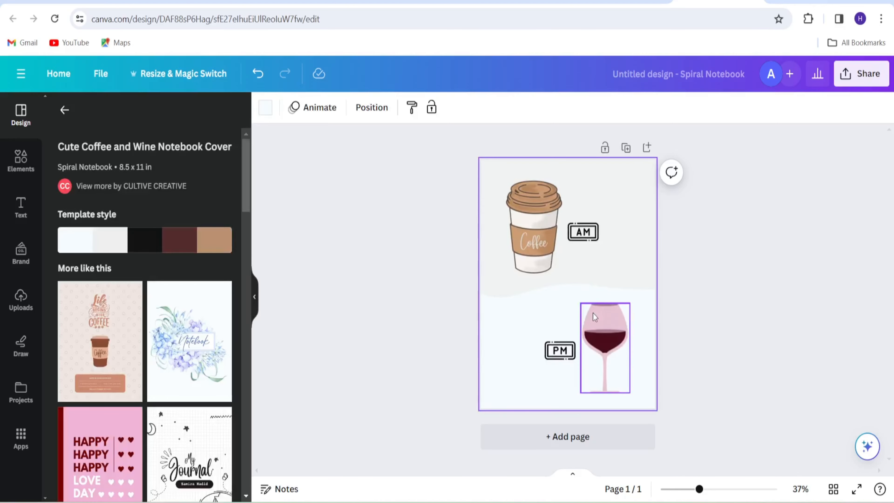
Step: Search the graphics elements for "coffee" and look over the available illustrations
{"action": "left_click", "coordinate": [20, 166]}
{"action": "left_click", "coordinate": [112, 137]}
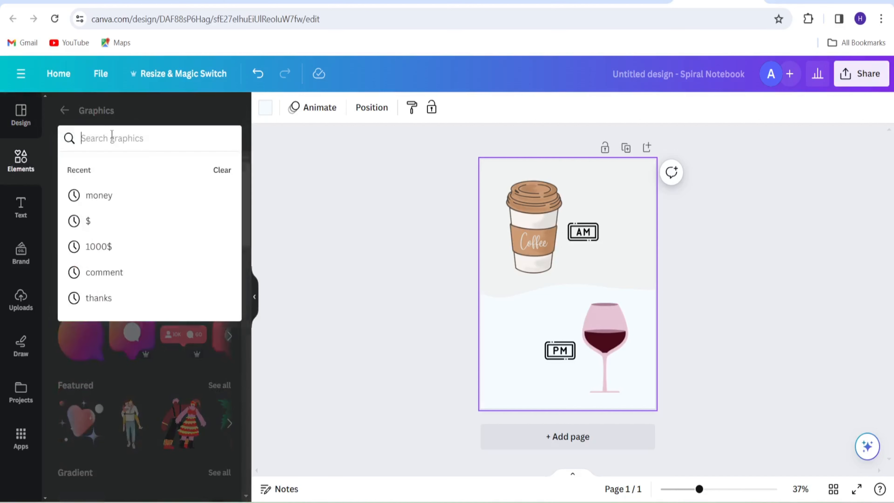
{"action": "type", "text": "coffee"}
{"action": "key", "text": "Return"}
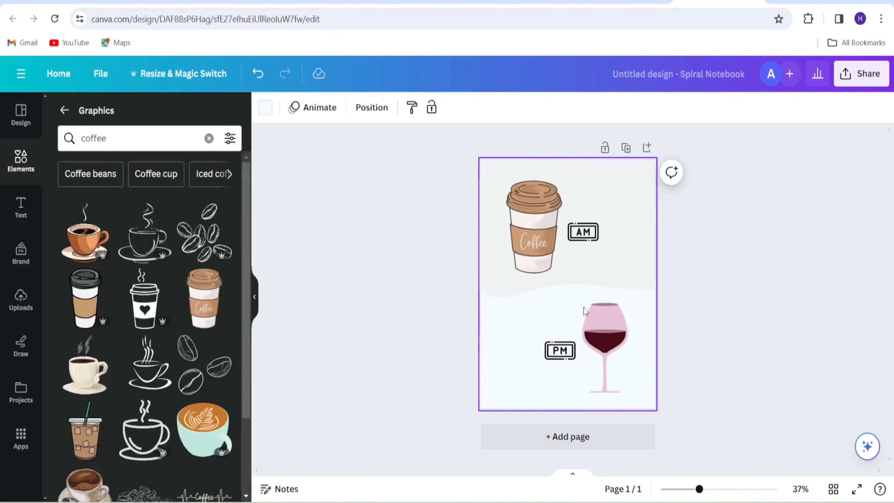
{"action": "left_click", "coordinate": [678, 332]}
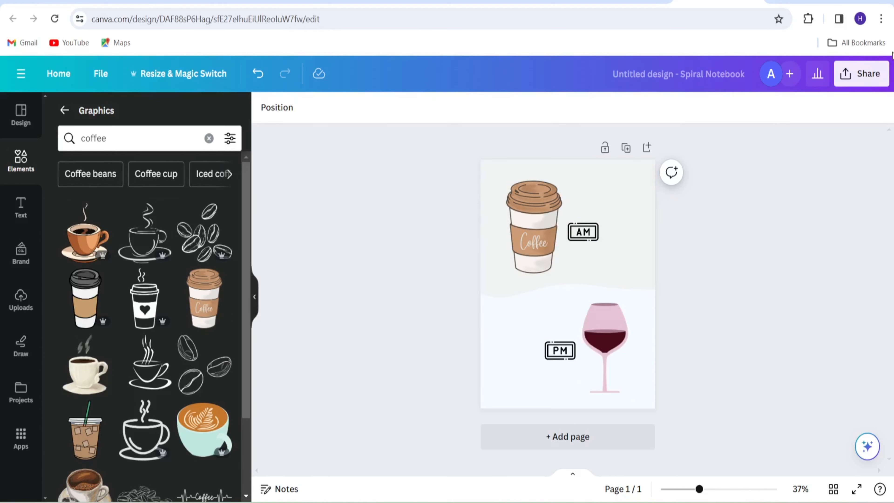
Step: Download the coffee and wine cover design as a PNG at size 1
{"action": "left_click", "coordinate": [863, 74]}
{"action": "left_click", "coordinate": [694, 397]}
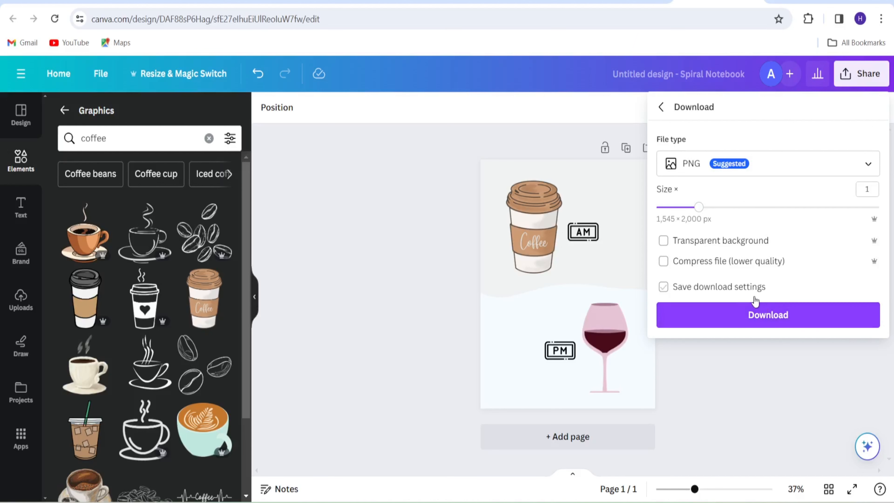
{"action": "left_click", "coordinate": [746, 314]}
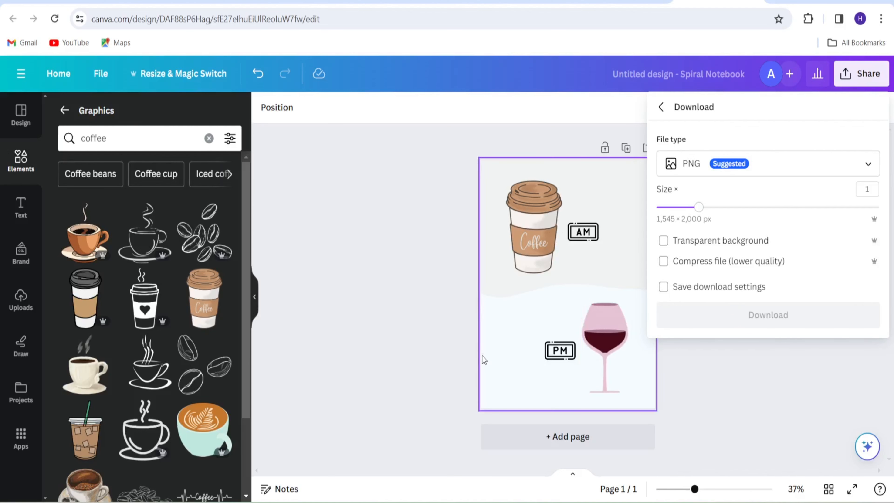
Step: Add a second page to the design and apply the Cute Coffee and Wine Notebook Cover template to it
{"action": "left_click", "coordinate": [542, 444]}
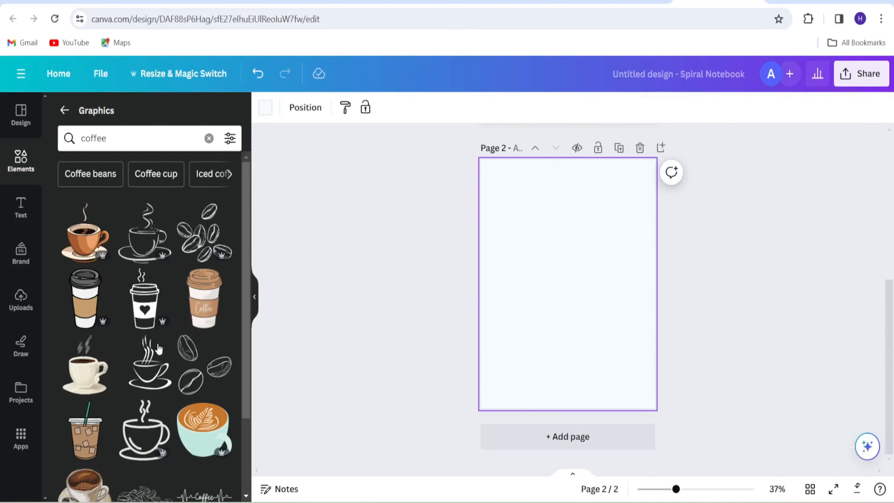
{"action": "left_click", "coordinate": [21, 120]}
{"action": "scroll", "coordinate": [181, 341], "scroll_direction": "down", "scroll_amount": 3}
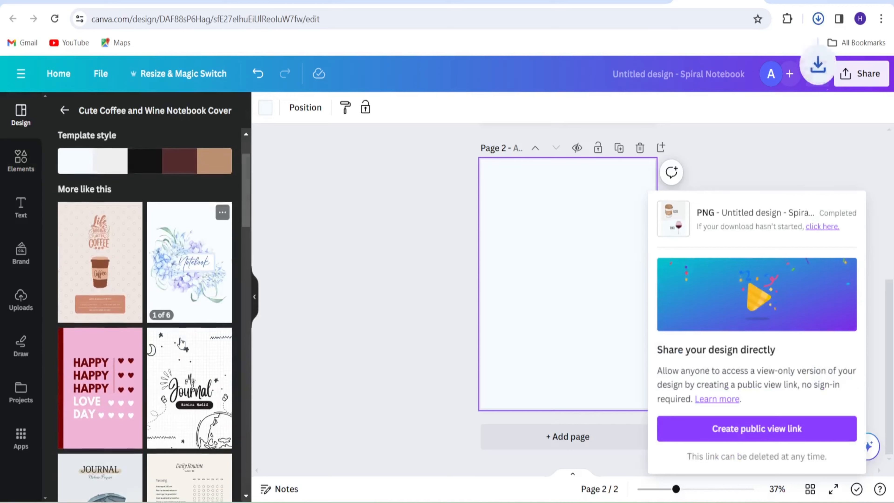
{"action": "scroll", "coordinate": [180, 341], "scroll_direction": "up", "scroll_amount": 3}
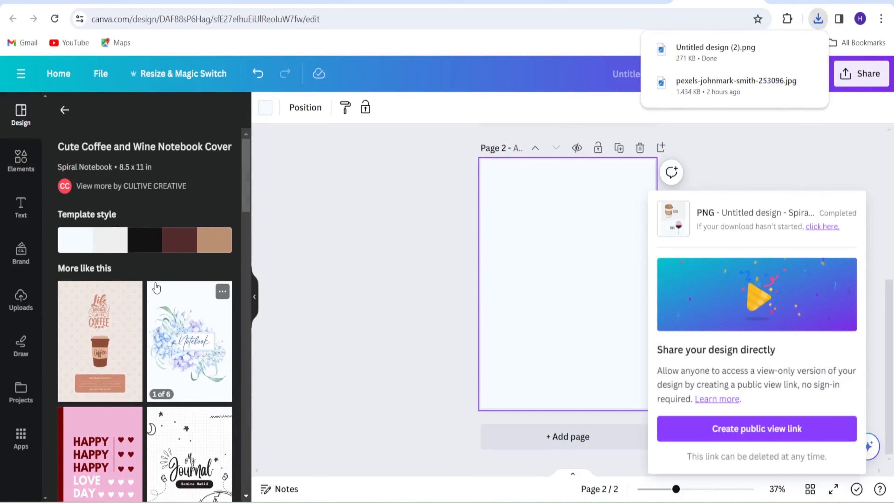
{"action": "left_click", "coordinate": [66, 112]}
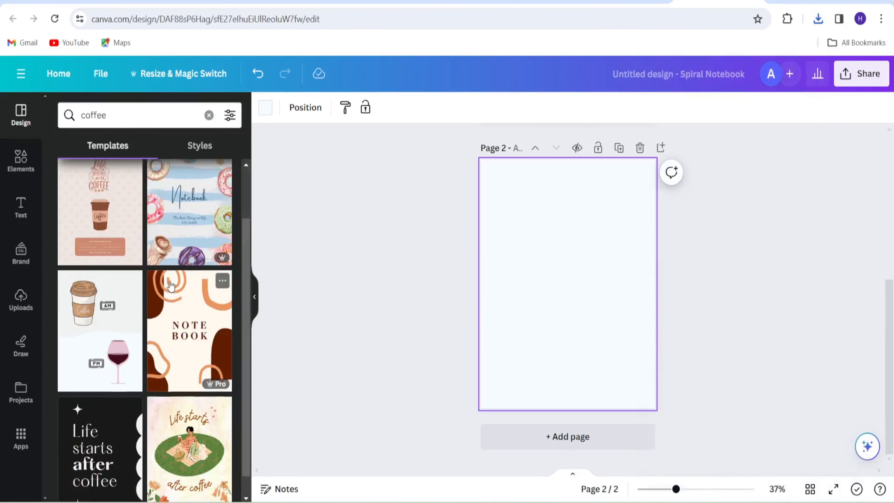
{"action": "left_click", "coordinate": [117, 299]}
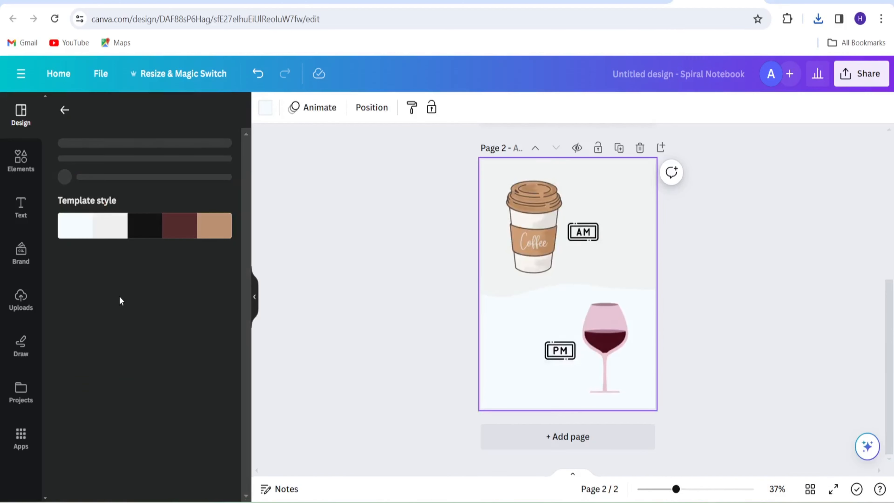
{"action": "scroll", "coordinate": [583, 316], "scroll_direction": "up", "scroll_amount": 1}
{"action": "scroll", "coordinate": [583, 316], "scroll_direction": "down", "scroll_amount": 1}
Step: Delete the coffee cup, AM label, wine glass and PM label from page 2, keeping only the wavy background
{"action": "left_click", "coordinate": [592, 231]}
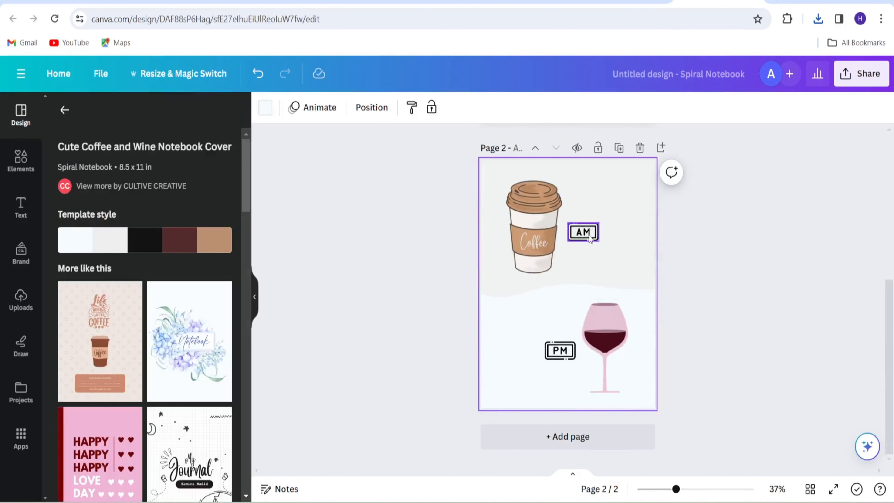
{"action": "left_click", "coordinate": [545, 234]}
{"action": "key", "text": "Delete"}
{"action": "left_click", "coordinate": [579, 231]}
{"action": "key", "text": "Delete"}
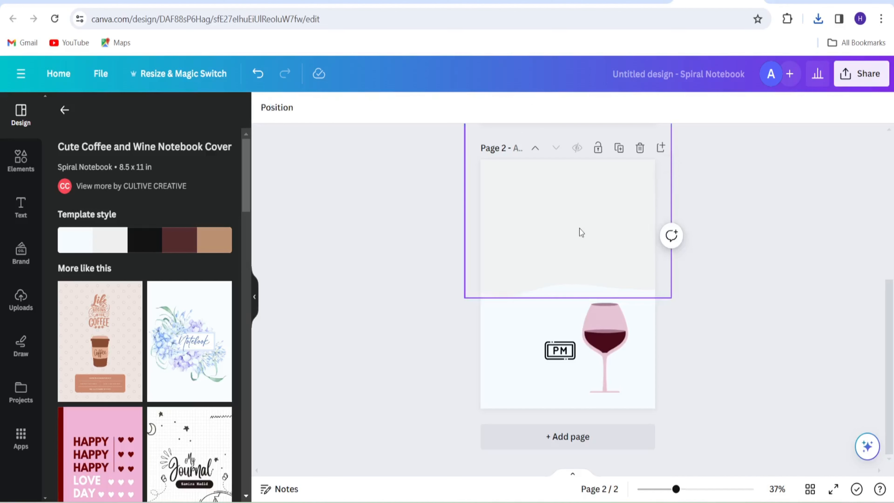
{"action": "left_click", "coordinate": [620, 332]}
{"action": "key", "text": "Delete"}
{"action": "left_click", "coordinate": [561, 348]}
{"action": "key", "text": "Delete"}
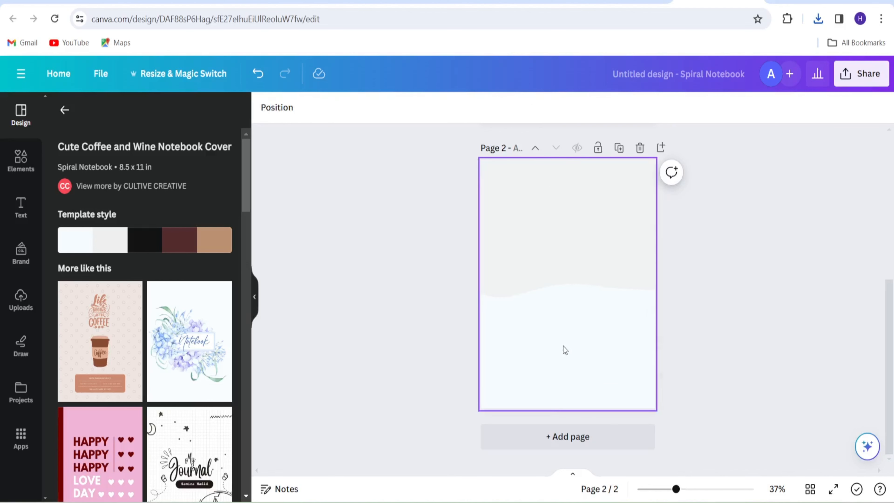
Step: Add the graphic of three brown coffee beans from the coffee graphics and centre it on page 2
{"action": "left_click", "coordinate": [18, 165]}
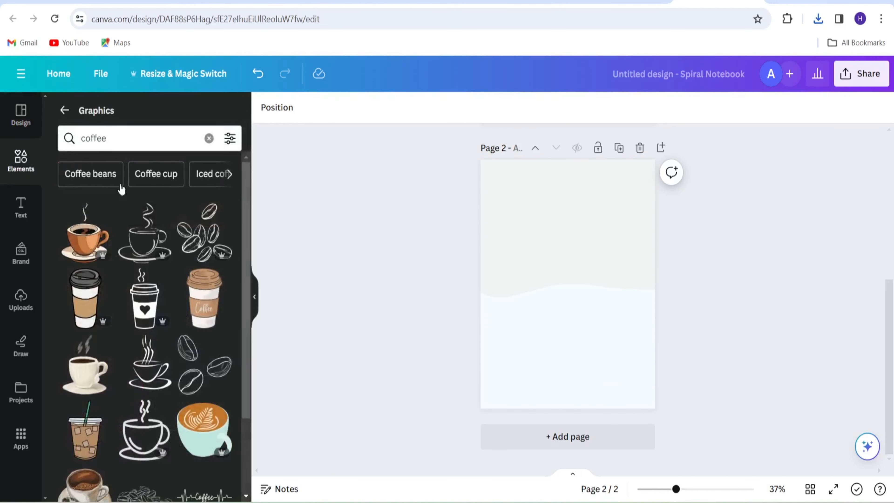
{"action": "scroll", "coordinate": [116, 279], "scroll_direction": "down", "scroll_amount": 4}
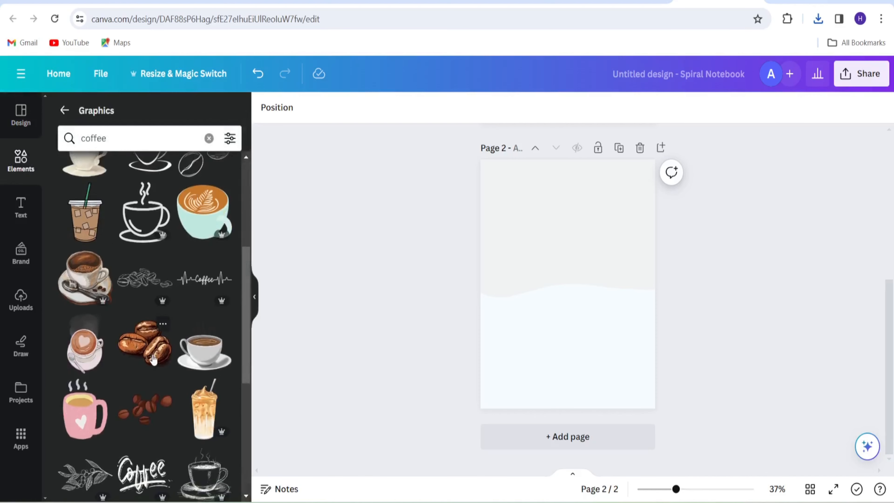
{"action": "left_click", "coordinate": [144, 344]}
{"action": "left_click_drag", "start_coordinate": [601, 313], "coordinate": [581, 308]}
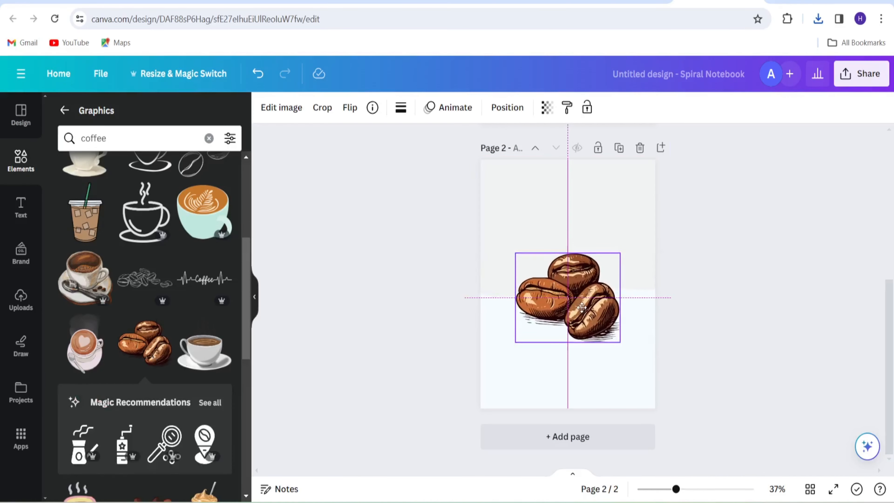
{"action": "left_click", "coordinate": [676, 299]}
Step: Add a heading reading "Coffee Lover" to page 2
{"action": "left_click", "coordinate": [20, 206]}
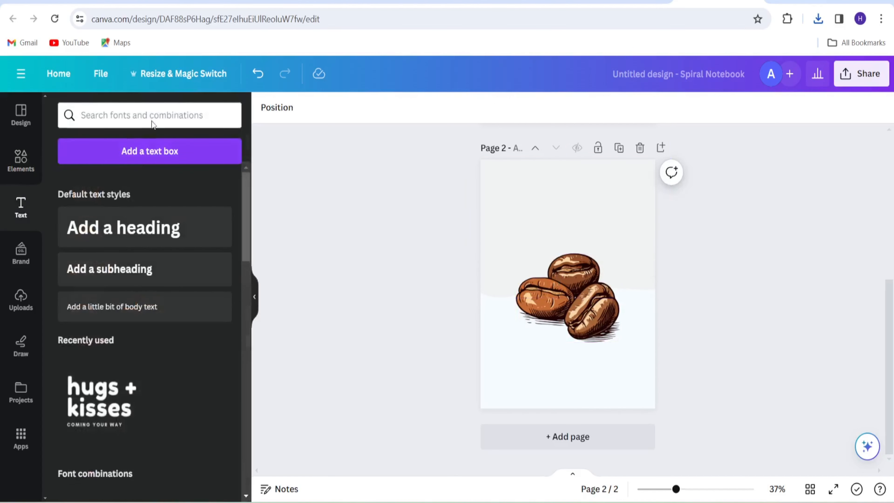
{"action": "left_click", "coordinate": [161, 119]}
{"action": "type", "text": "Coo"}
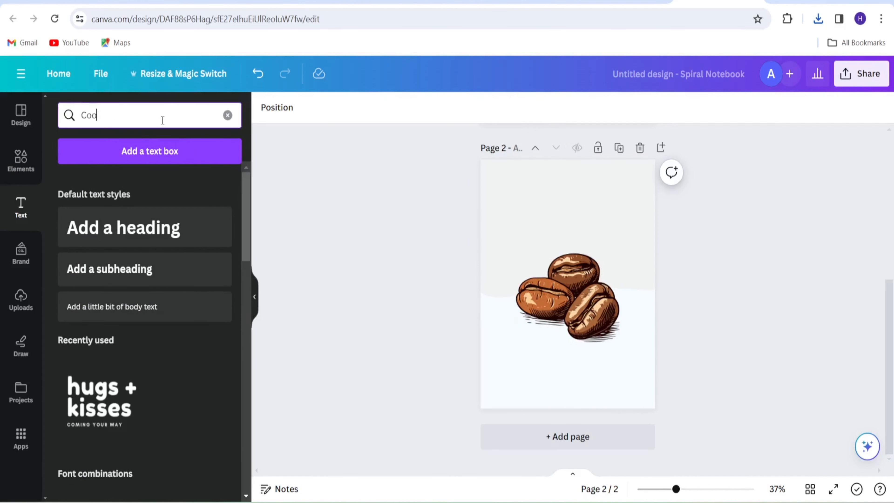
{"action": "left_click", "coordinate": [190, 228]}
{"action": "type", "text": "Coff"}
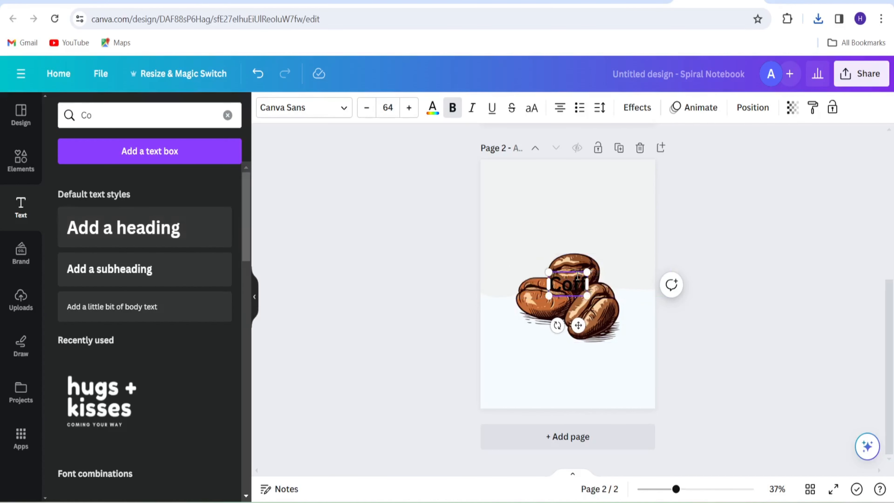
{"action": "type", "text": "ee Lover"}
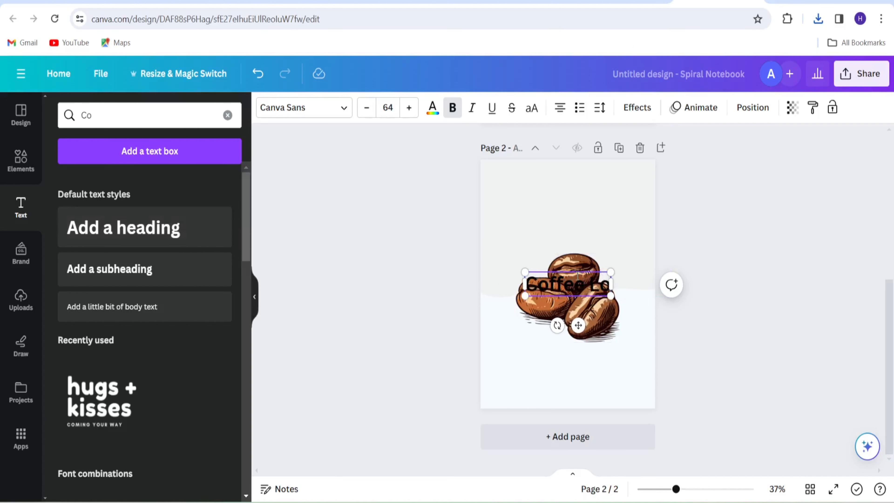
Step: Set the "Coffee Lover" heading's font to Anton and move it just below the coffee beans
{"action": "left_click", "coordinate": [307, 115]}
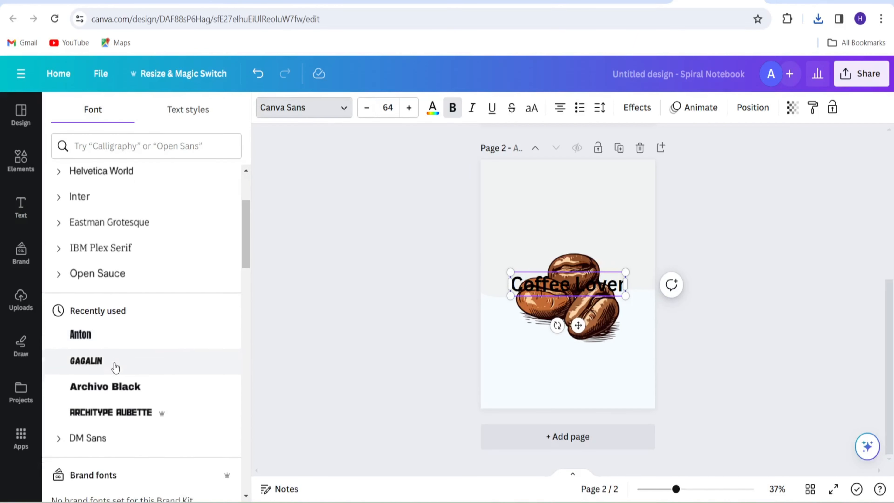
{"action": "left_click", "coordinate": [114, 332]}
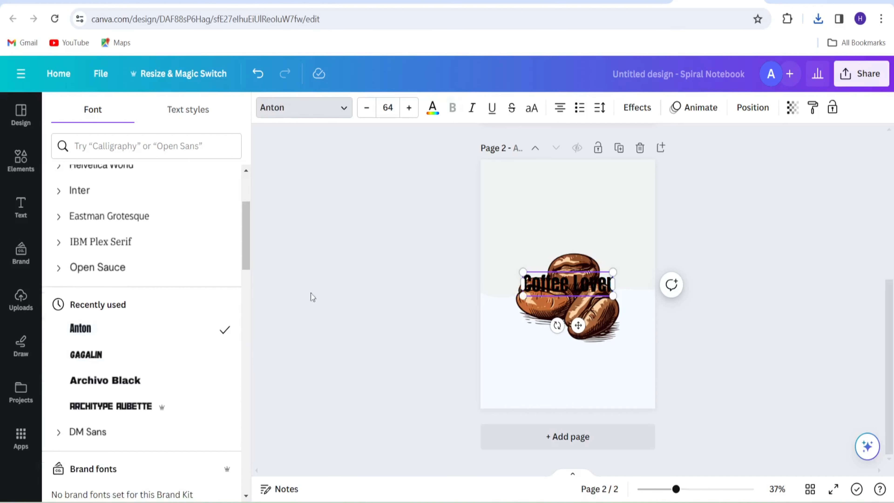
{"action": "left_click", "coordinate": [568, 353]}
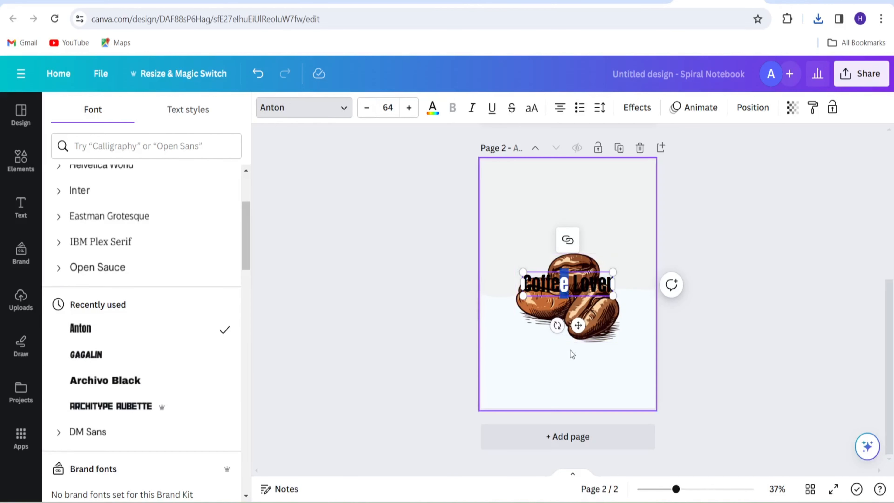
{"action": "left_click_drag", "start_coordinate": [575, 289], "coordinate": [575, 357]}
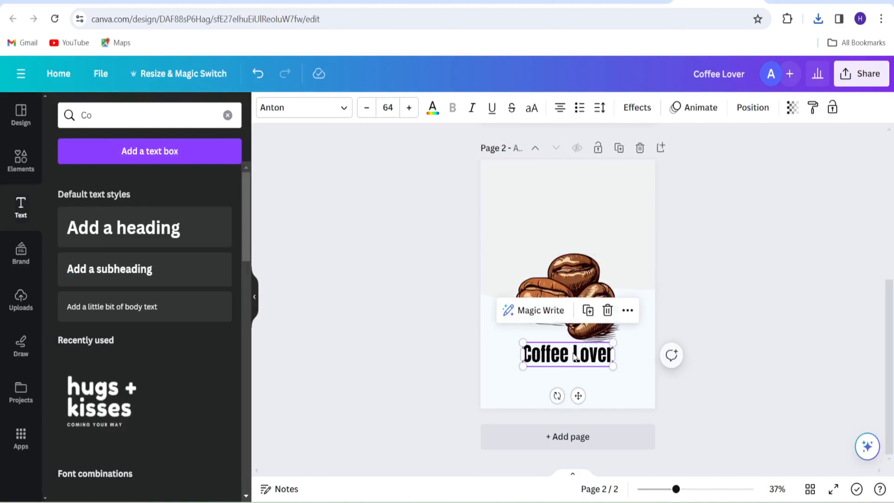
{"action": "left_click", "coordinate": [677, 335]}
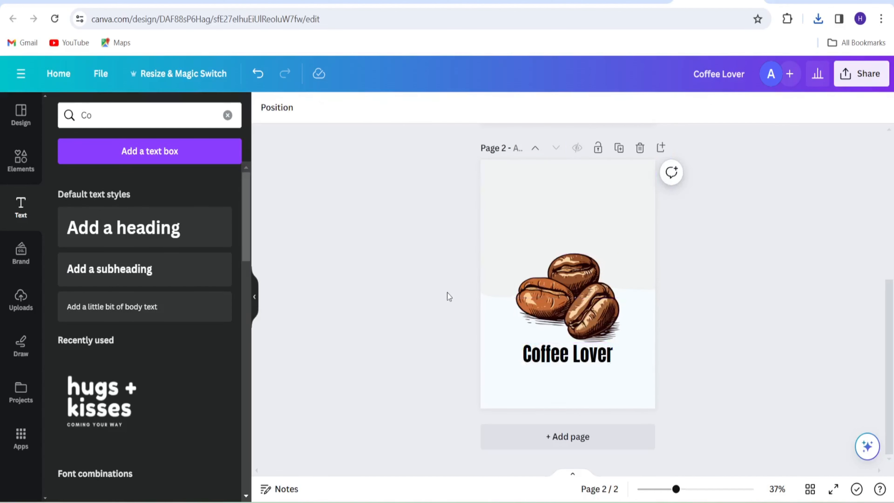
Step: Select the coffee beans and the heading together and move them slightly higher on page 2
{"action": "left_click_drag", "start_coordinate": [446, 291], "coordinate": [624, 355]}
{"action": "left_click", "coordinate": [656, 308]}
{"action": "left_click", "coordinate": [579, 316]}
{"action": "left_click", "coordinate": [581, 357], "text": "shift"}
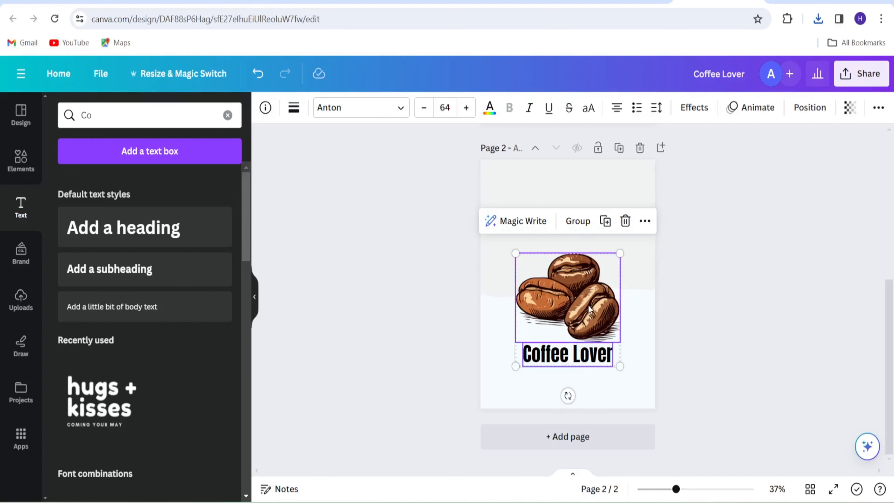
{"action": "left_click_drag", "start_coordinate": [590, 309], "coordinate": [589, 280]}
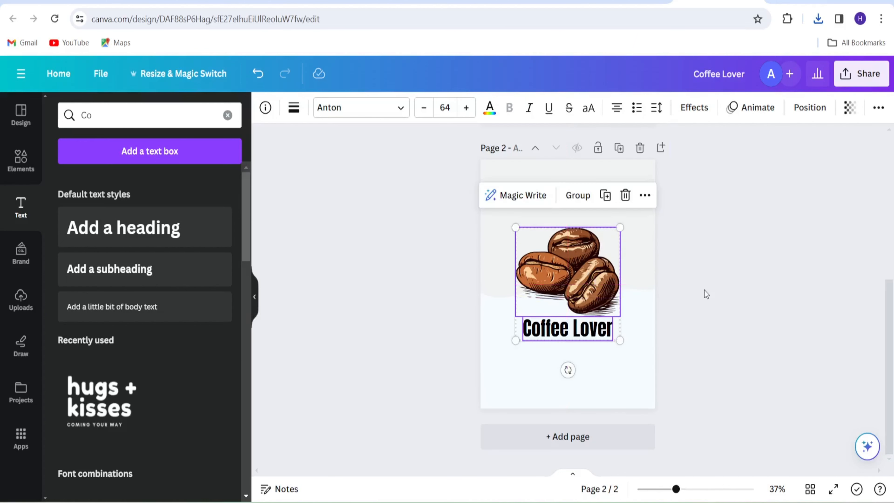
{"action": "left_click", "coordinate": [705, 294]}
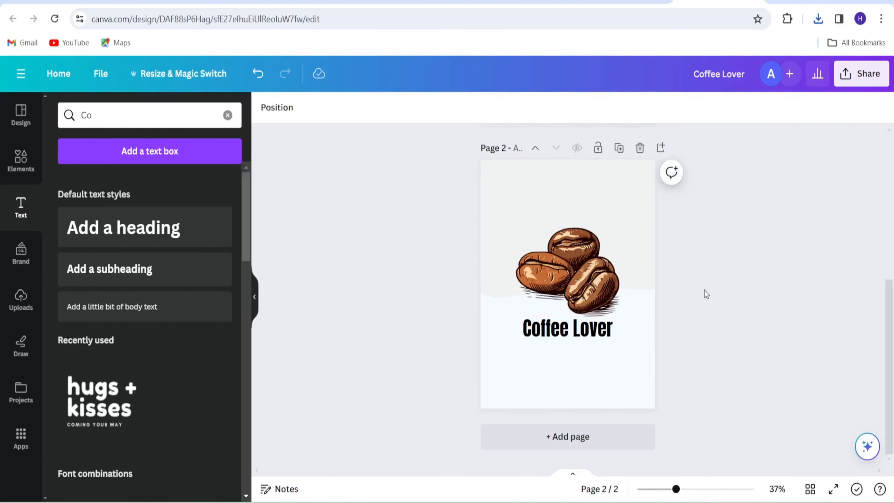
Step: Download only page 2 of the Coffee Lover design as a PNG at size 1
{"action": "left_click", "coordinate": [864, 74]}
{"action": "left_click", "coordinate": [723, 408]}
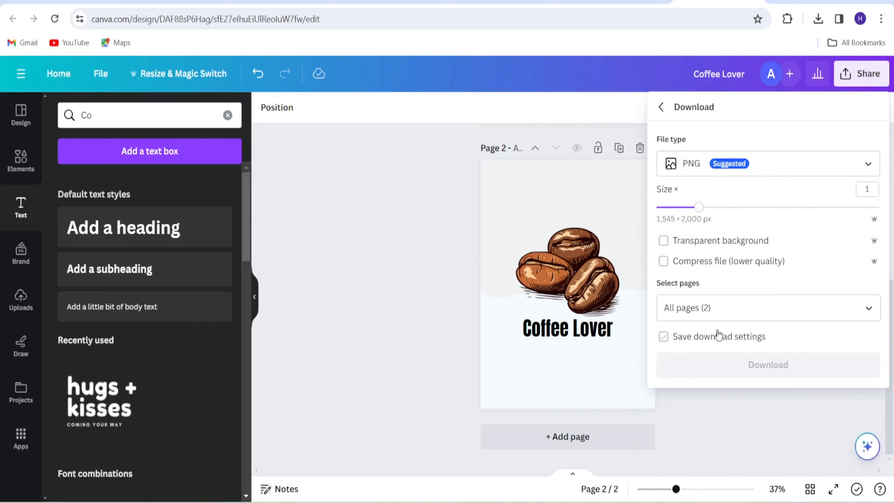
{"action": "left_click", "coordinate": [708, 309]}
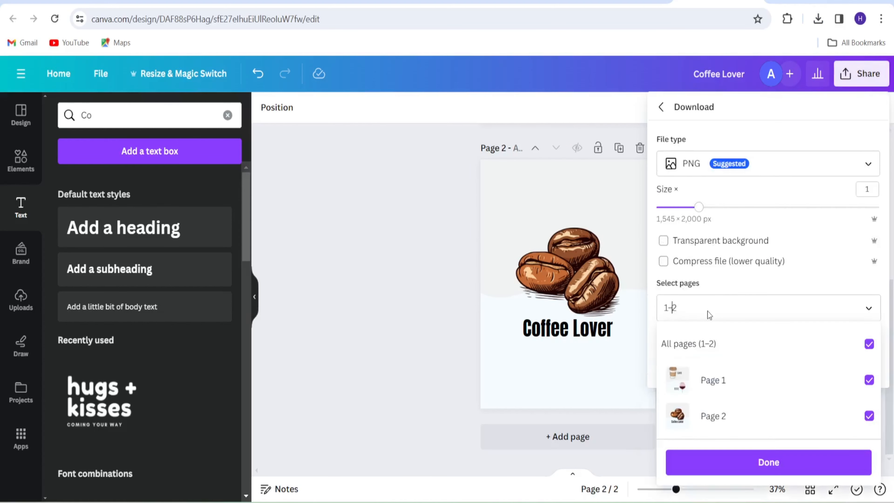
{"action": "key", "text": "Left"}
{"action": "key", "text": "BackSpace"}
{"action": "key", "text": "BackSpace"}
{"action": "key", "text": "Return"}
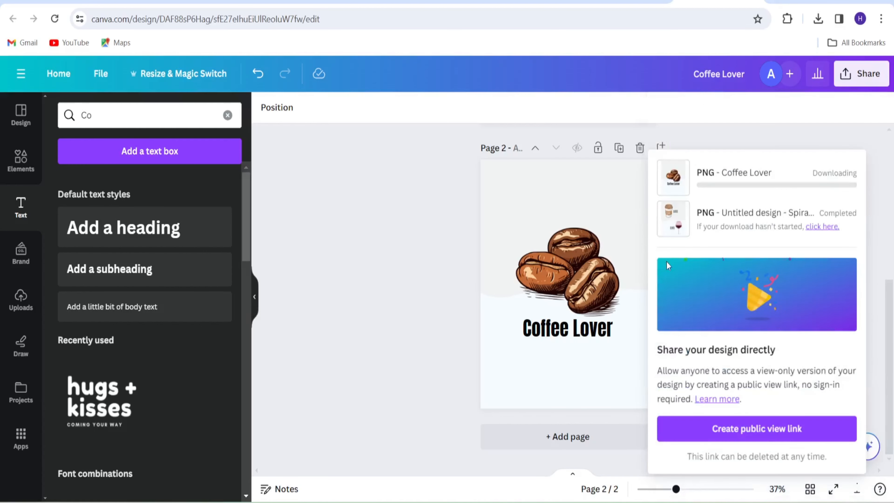
{"action": "left_click", "coordinate": [401, 231]}
{"action": "scroll", "coordinate": [401, 231], "scroll_direction": "up", "scroll_amount": 5}
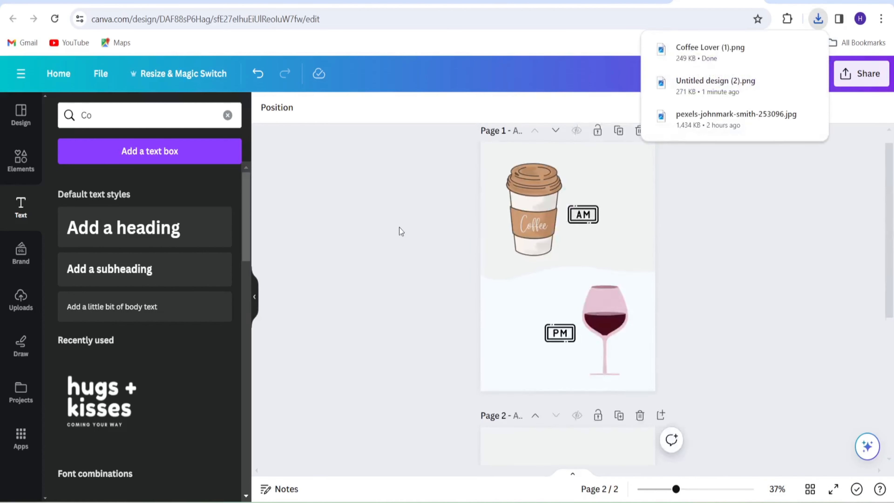
Step: Switch to the Printify journal editor and upload the file "Untitled design (2)" from the device's Downloads folder
{"action": "left_click", "coordinate": [434, 2]}
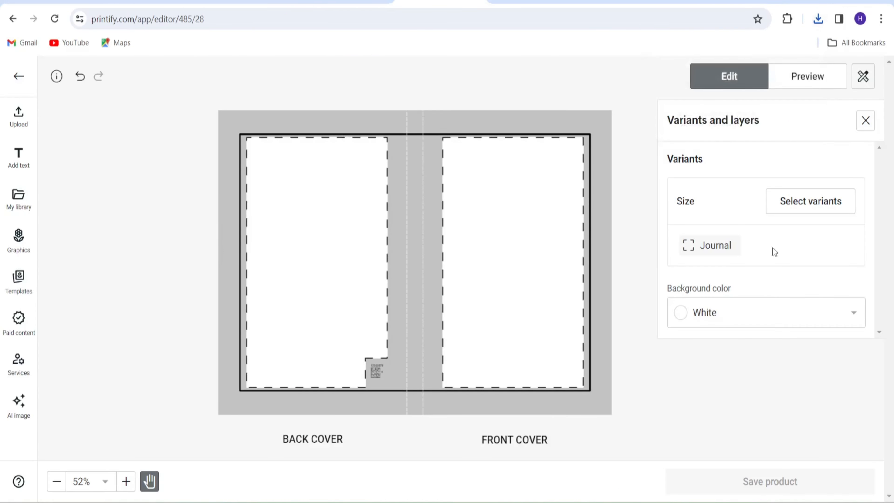
{"action": "left_click", "coordinate": [19, 117]}
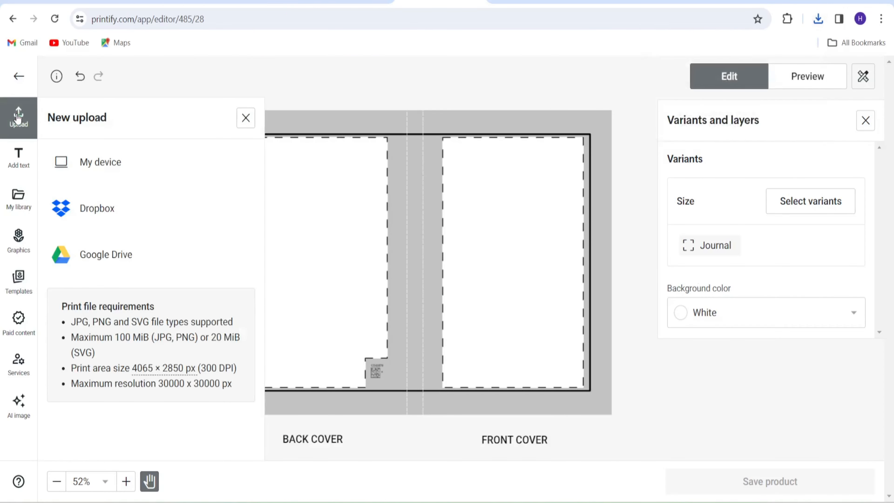
{"action": "left_click", "coordinate": [129, 171]}
{"action": "left_click", "coordinate": [167, 103]}
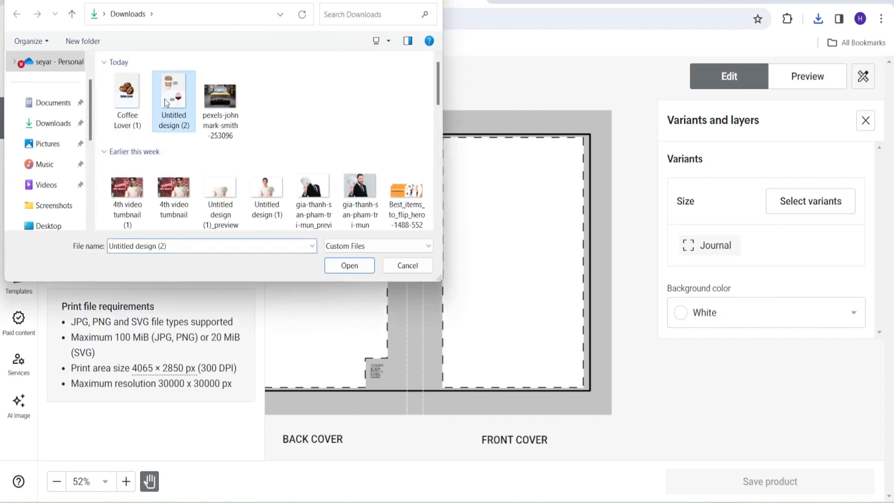
{"action": "double_click", "coordinate": [167, 103]}
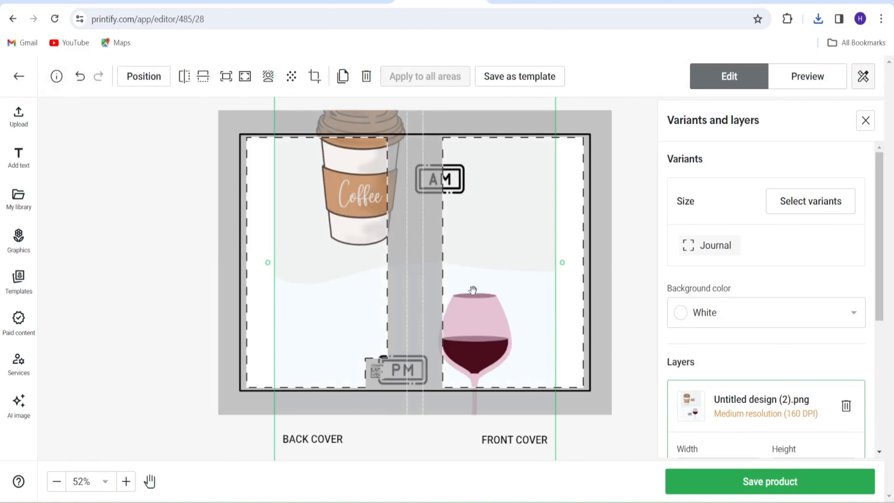
Step: Shrink the coffee and wine design and position it within the journal's back cover area
{"action": "left_click_drag", "start_coordinate": [473, 289], "coordinate": [416, 206]}
{"action": "left_click_drag", "start_coordinate": [498, 377], "coordinate": [404, 284]}
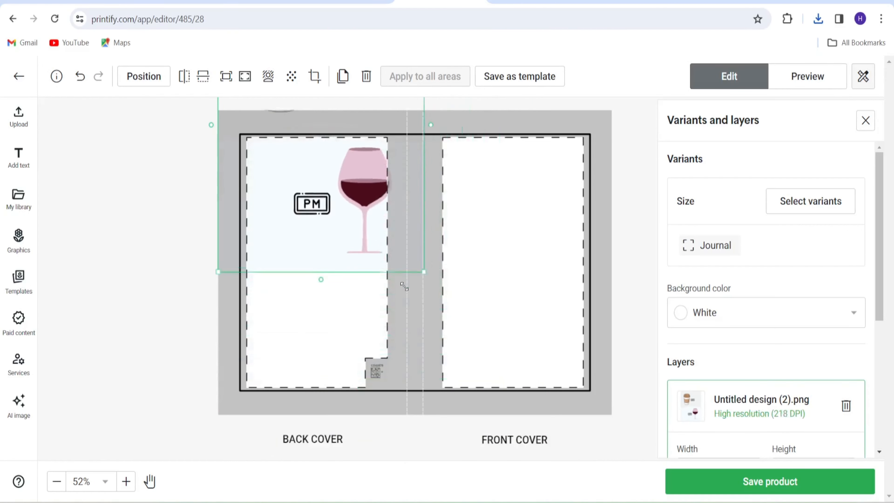
{"action": "left_click_drag", "start_coordinate": [341, 194], "coordinate": [383, 367]}
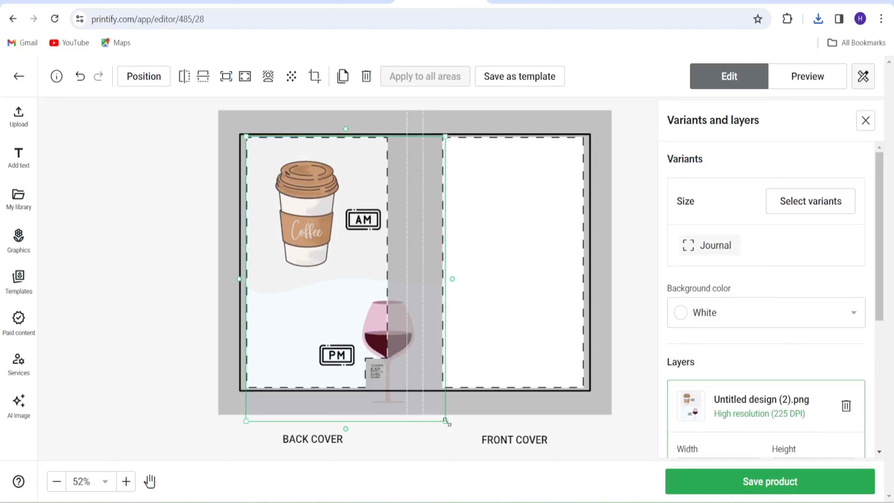
{"action": "left_click_drag", "start_coordinate": [446, 421], "coordinate": [363, 391]}
{"action": "left_click_drag", "start_coordinate": [365, 297], "coordinate": [362, 321]}
{"action": "left_click", "coordinate": [445, 303]}
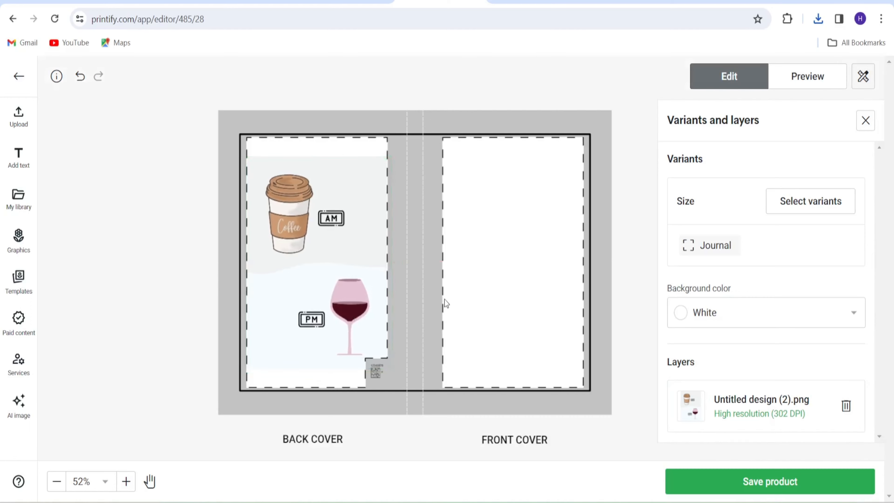
Step: Upload the file "Coffee Lover (1)" from the device's Downloads folder to the journal design
{"action": "left_click", "coordinate": [18, 115]}
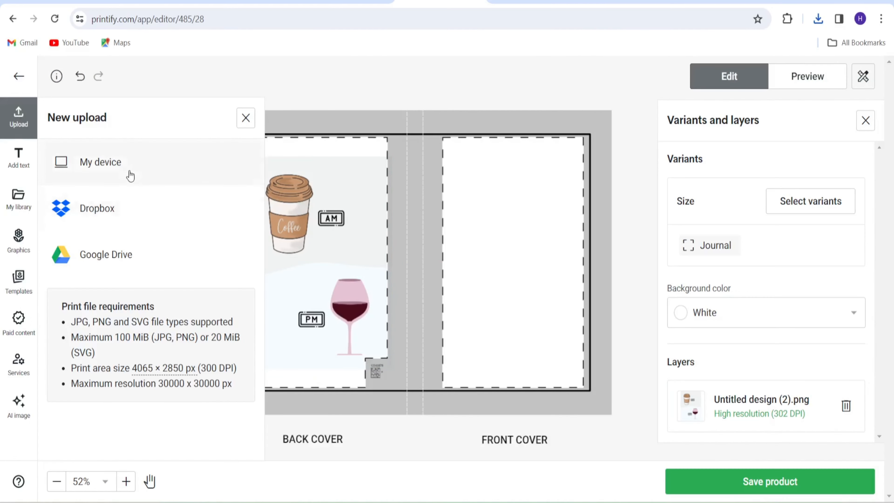
{"action": "left_click", "coordinate": [130, 162]}
{"action": "left_click", "coordinate": [131, 96]}
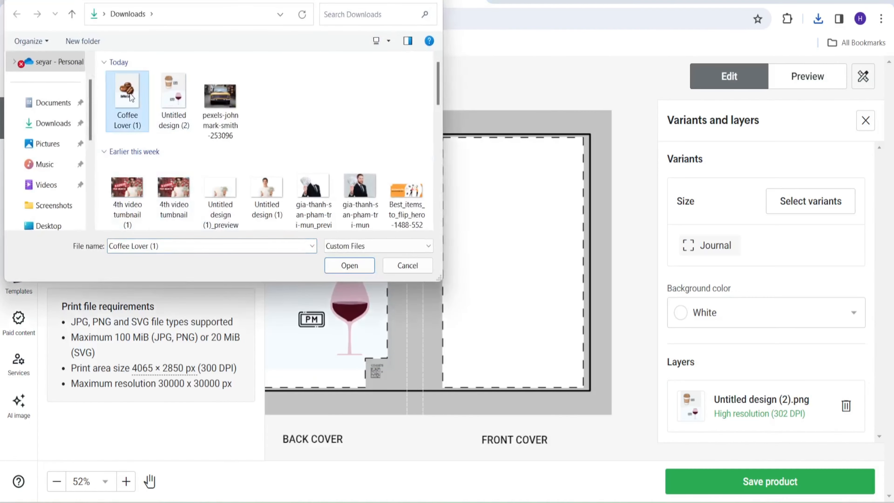
{"action": "double_click", "coordinate": [131, 96]}
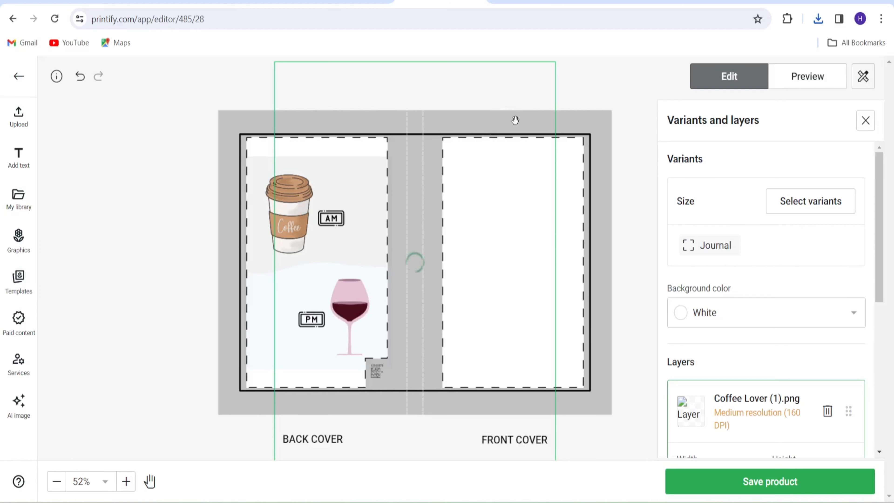
Step: Shrink the Coffee Lover design and position it so that it fills the journal's front cover area
{"action": "left_click_drag", "start_coordinate": [495, 192], "coordinate": [560, 234]}
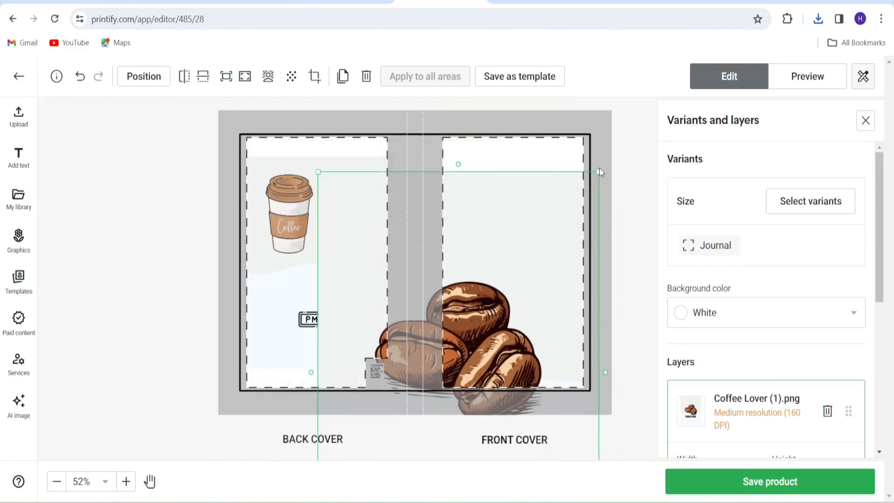
{"action": "left_click_drag", "start_coordinate": [598, 173], "coordinate": [495, 339]}
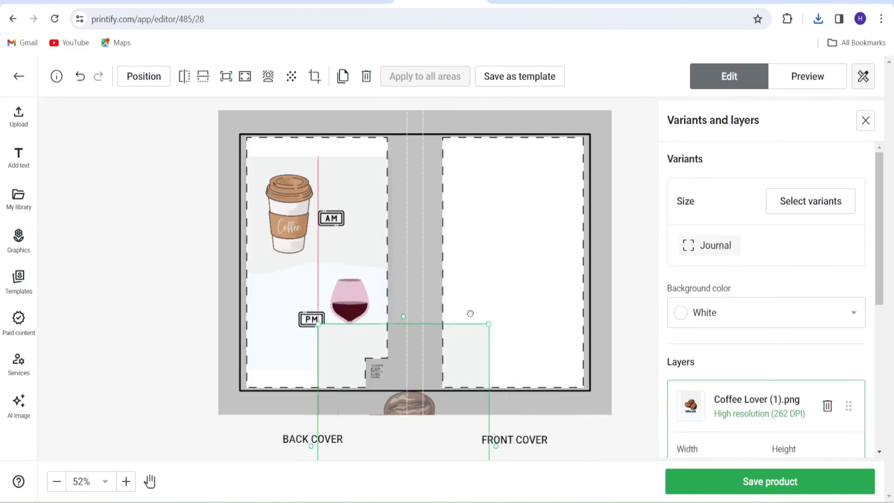
{"action": "left_click_drag", "start_coordinate": [450, 359], "coordinate": [558, 167]}
{"action": "left_click", "coordinate": [187, 365]}
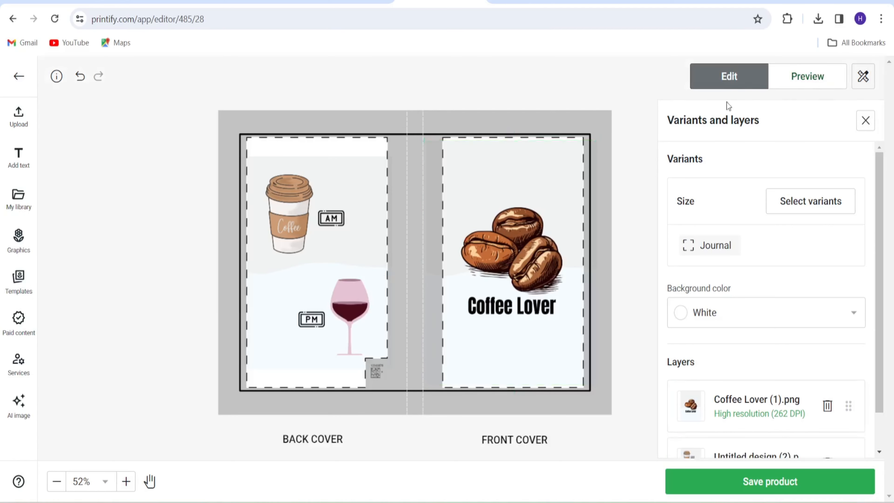
Step: Preview the journal's front, back, opened and cover mockups and save the product
{"action": "left_click", "coordinate": [806, 77]}
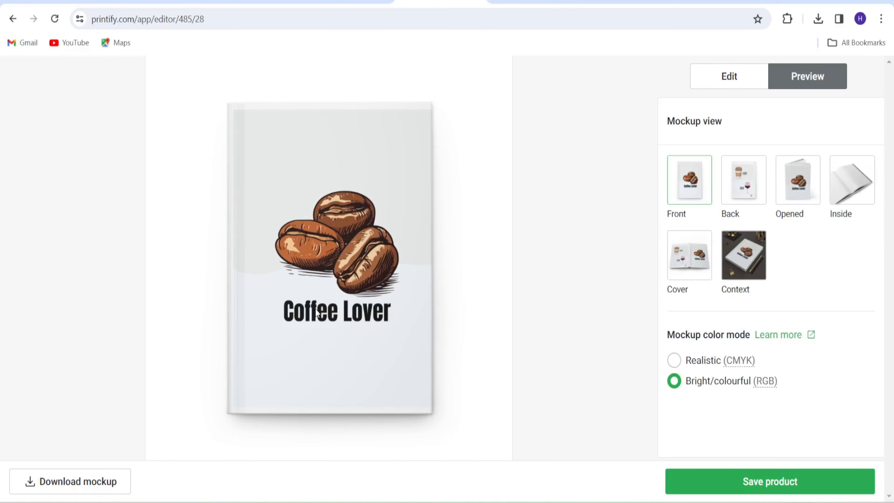
{"action": "left_click", "coordinate": [741, 189]}
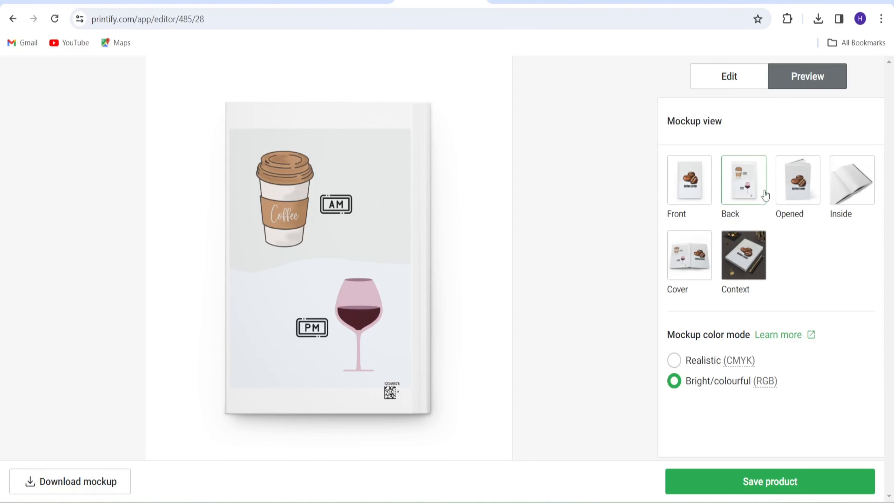
{"action": "left_click", "coordinate": [800, 186]}
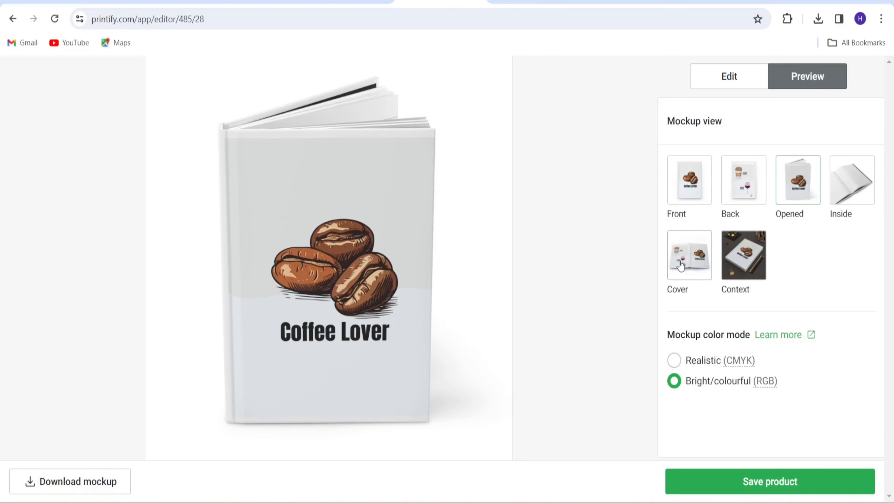
{"action": "left_click", "coordinate": [681, 265]}
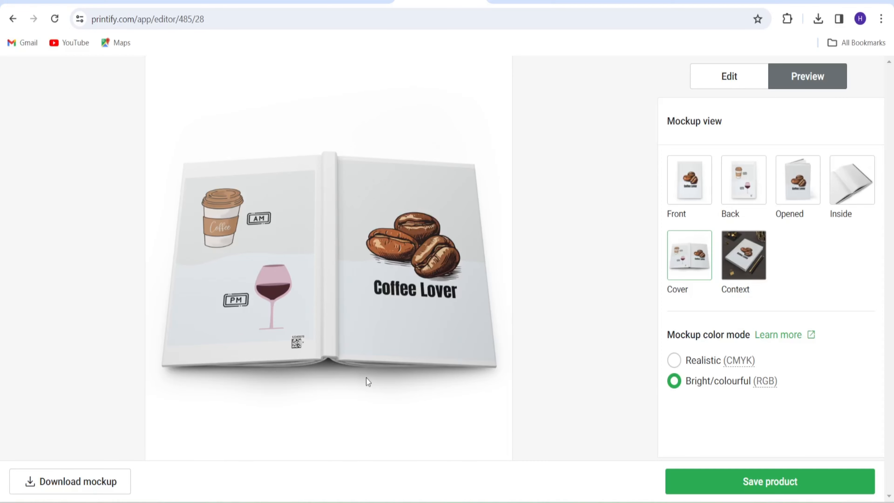
{"action": "left_click", "coordinate": [768, 484]}
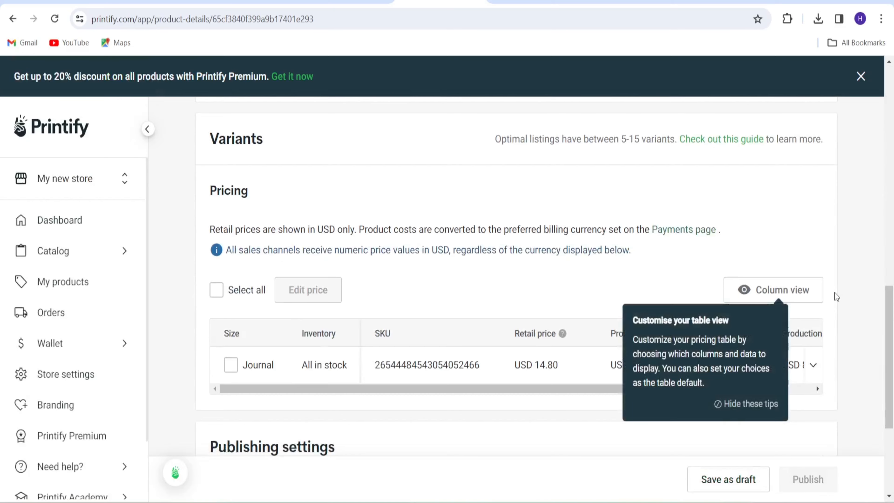
Step: Review the saved journal's mockup views, listing title and description, and variant pricing section
{"action": "scroll", "coordinate": [613, 260], "scroll_direction": "down", "scroll_amount": 5}
{"action": "scroll", "coordinate": [614, 261], "scroll_direction": "up", "scroll_amount": 14}
{"action": "scroll", "coordinate": [613, 261], "scroll_direction": "down", "scroll_amount": 4}
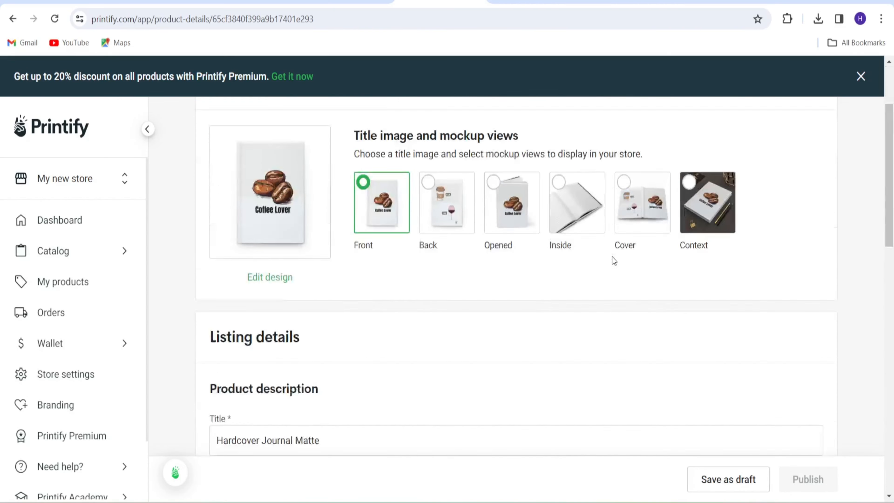
{"action": "scroll", "coordinate": [614, 260], "scroll_direction": "up", "scroll_amount": 4}
{"action": "scroll", "coordinate": [422, 356], "scroll_direction": "down", "scroll_amount": 9}
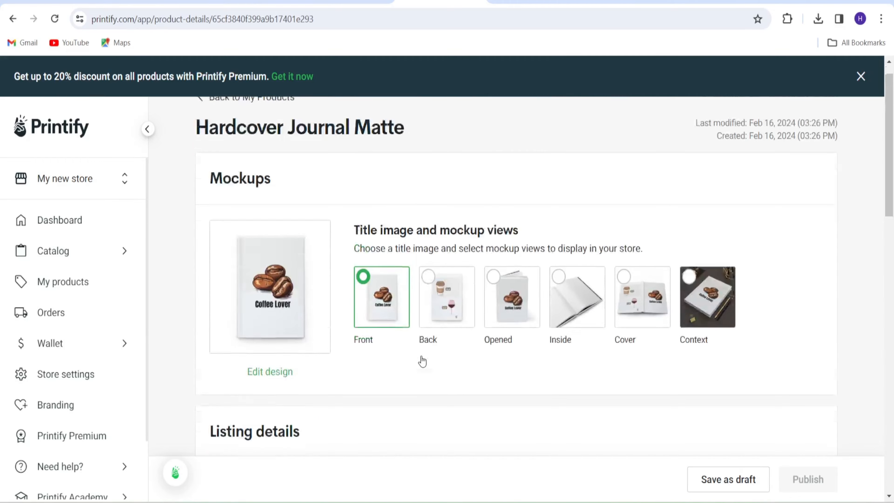
{"action": "left_click_drag", "start_coordinate": [210, 138], "coordinate": [302, 148]}
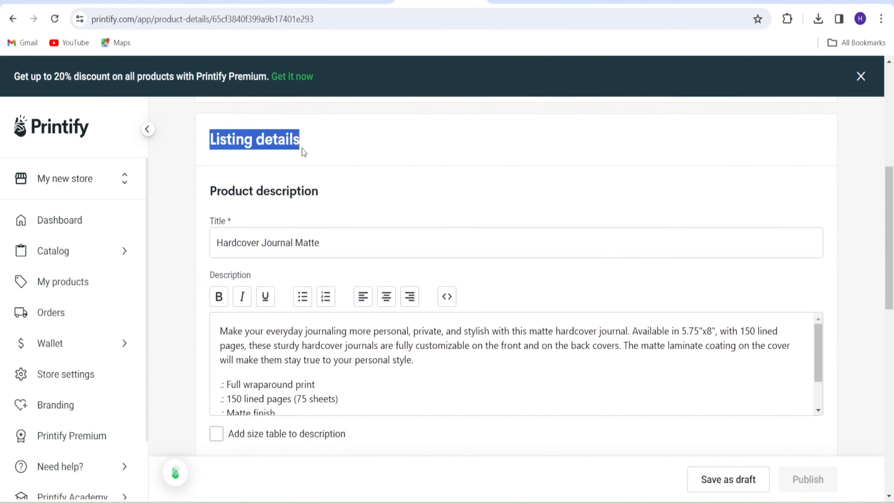
{"action": "left_click", "coordinate": [307, 148]}
{"action": "scroll", "coordinate": [306, 148], "scroll_direction": "down", "scroll_amount": 2}
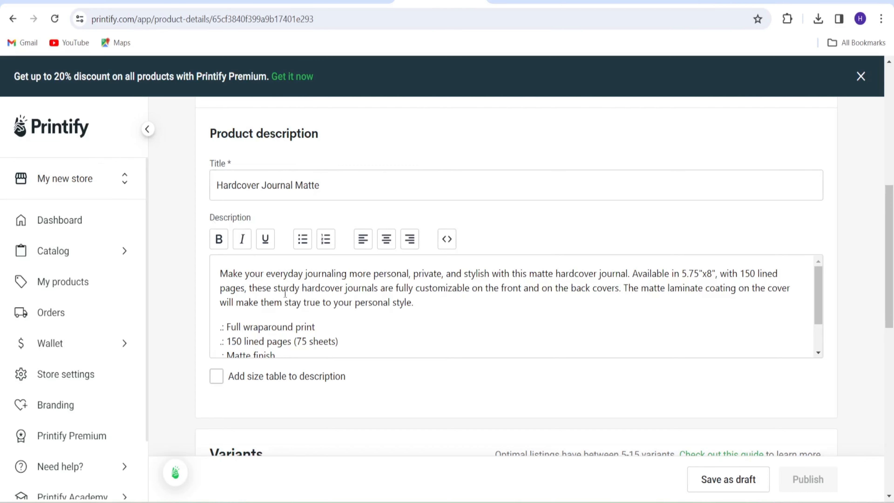
{"action": "scroll", "coordinate": [285, 293], "scroll_direction": "down", "scroll_amount": 2}
{"action": "scroll", "coordinate": [323, 304], "scroll_direction": "up", "scroll_amount": 2}
{"action": "scroll", "coordinate": [328, 317], "scroll_direction": "down", "scroll_amount": 2}
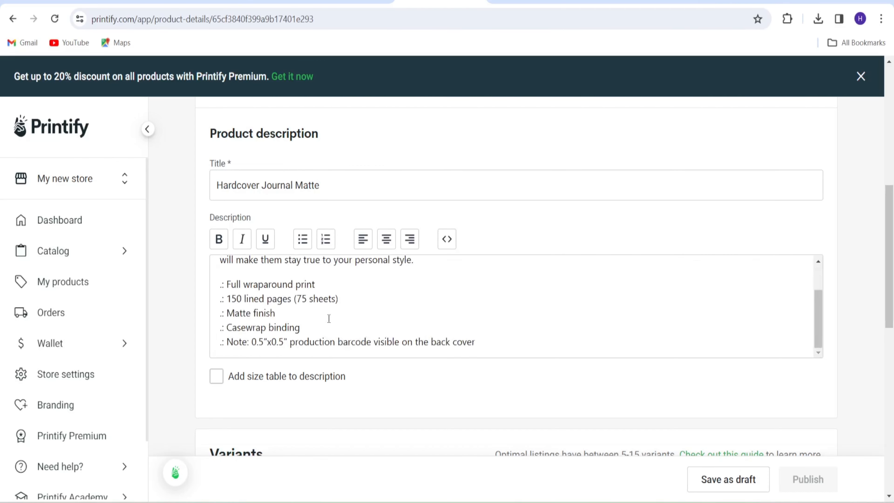
{"action": "scroll", "coordinate": [201, 316], "scroll_direction": "down", "scroll_amount": 2}
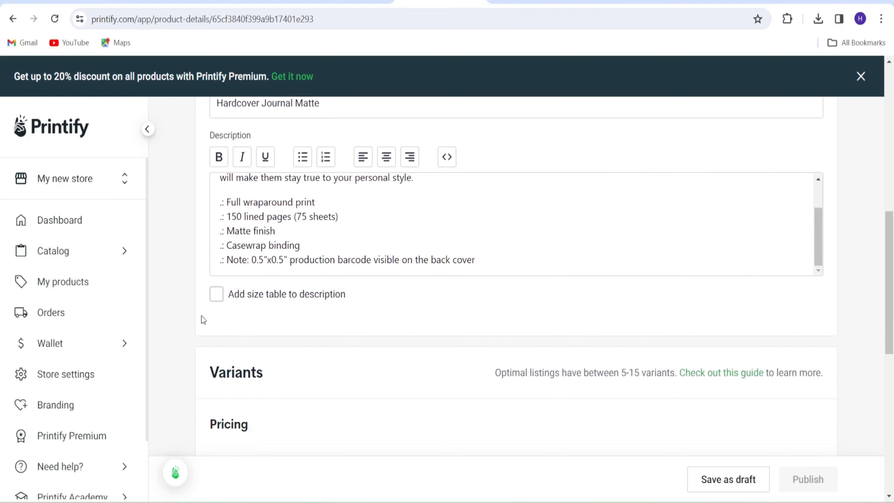
{"action": "scroll", "coordinate": [218, 299], "scroll_direction": "down", "scroll_amount": 5}
{"action": "scroll", "coordinate": [219, 300], "scroll_direction": "down", "scroll_amount": 1}
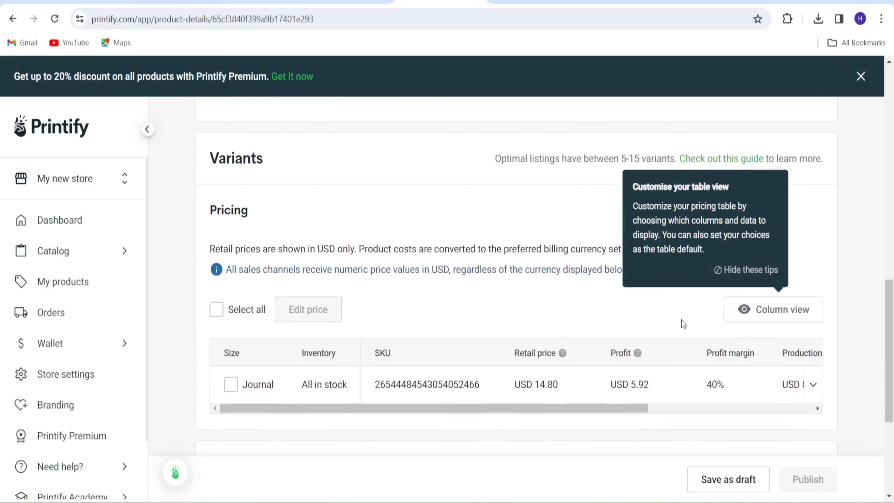
Step: Inspect the pricing table's column view options and the Journal variant's profit and profit margin editing options without changing values
{"action": "left_click", "coordinate": [803, 304]}
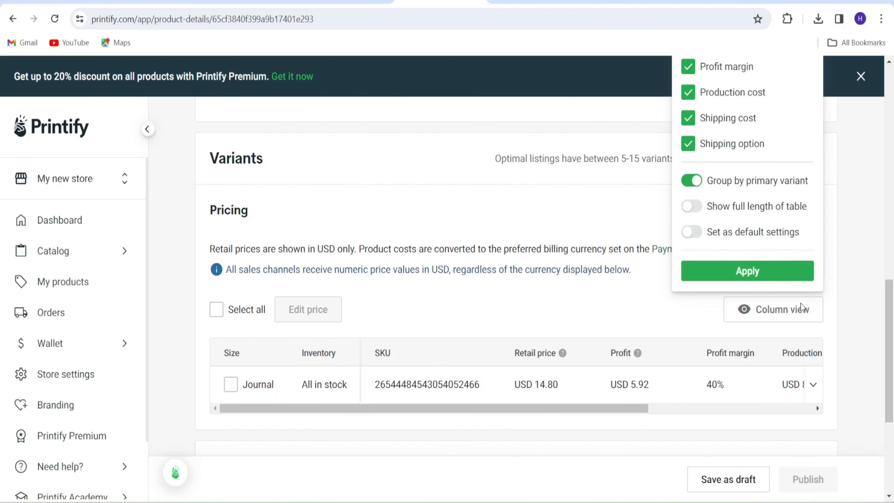
{"action": "left_click", "coordinate": [838, 268]}
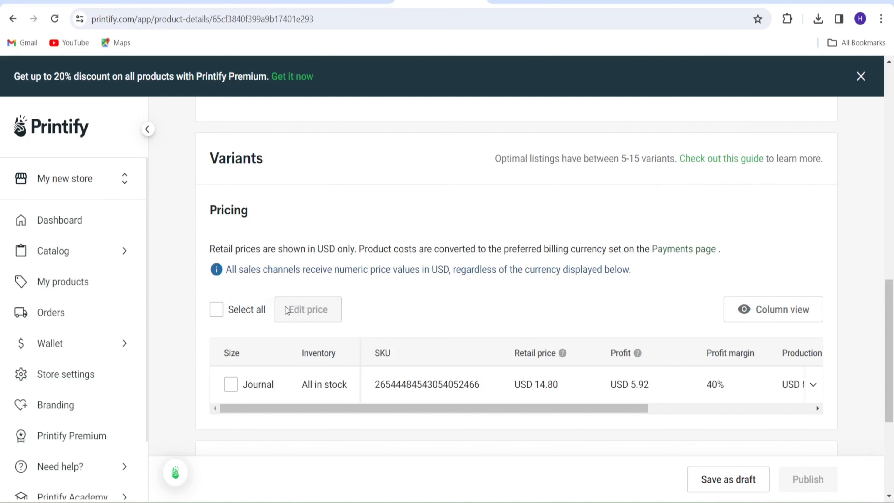
{"action": "left_click", "coordinate": [231, 384]}
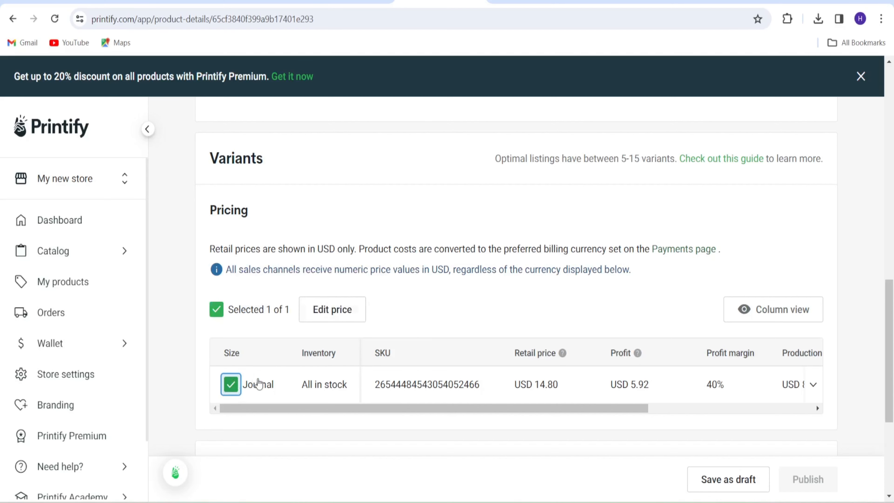
{"action": "scroll", "coordinate": [470, 394], "scroll_direction": "right", "scroll_amount": 5}
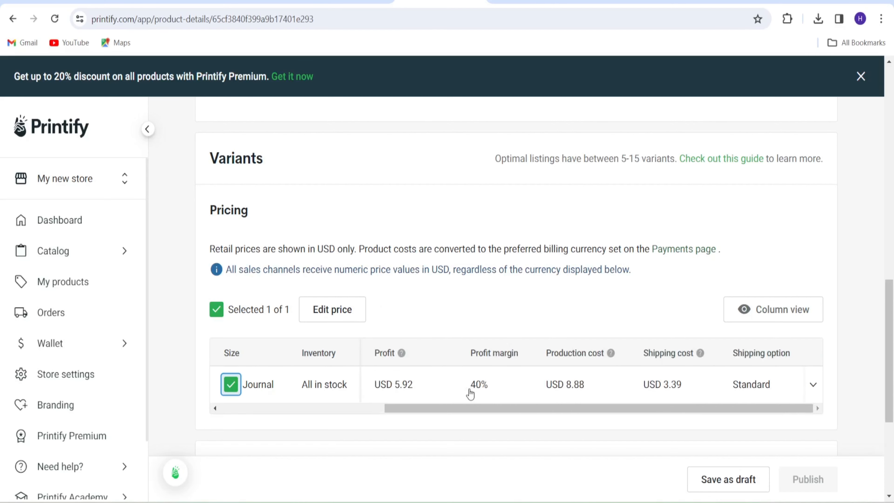
{"action": "left_click", "coordinate": [344, 312]}
{"action": "left_click", "coordinate": [456, 249]}
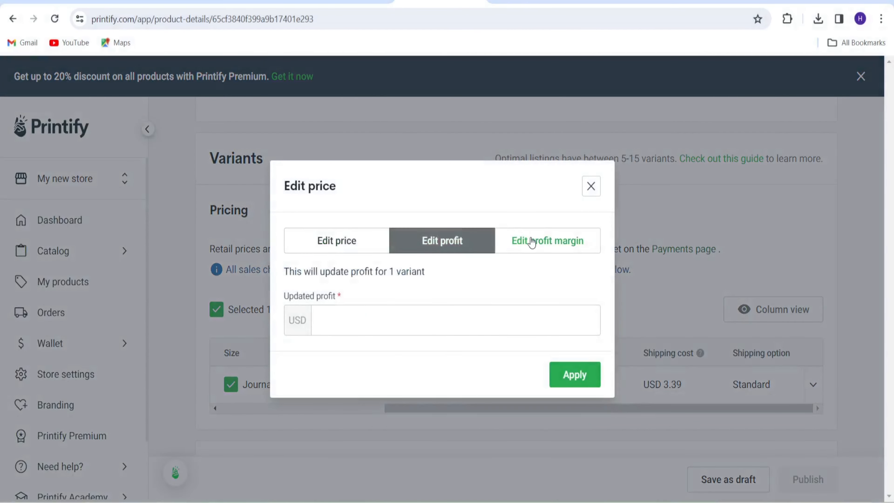
{"action": "left_click", "coordinate": [531, 243]}
{"action": "left_click", "coordinate": [591, 186]}
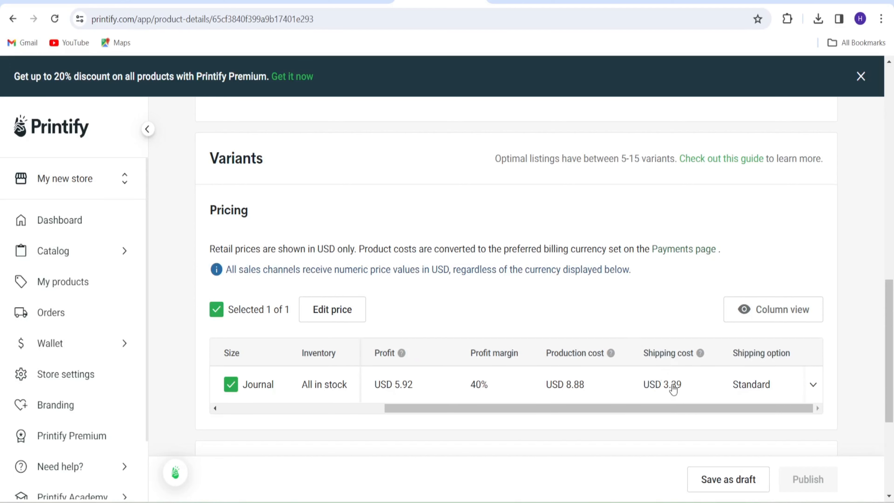
Step: Expand the Journal variant's pricing row and examine its costs, profit margin and the publishing settings
{"action": "left_click", "coordinate": [681, 387]}
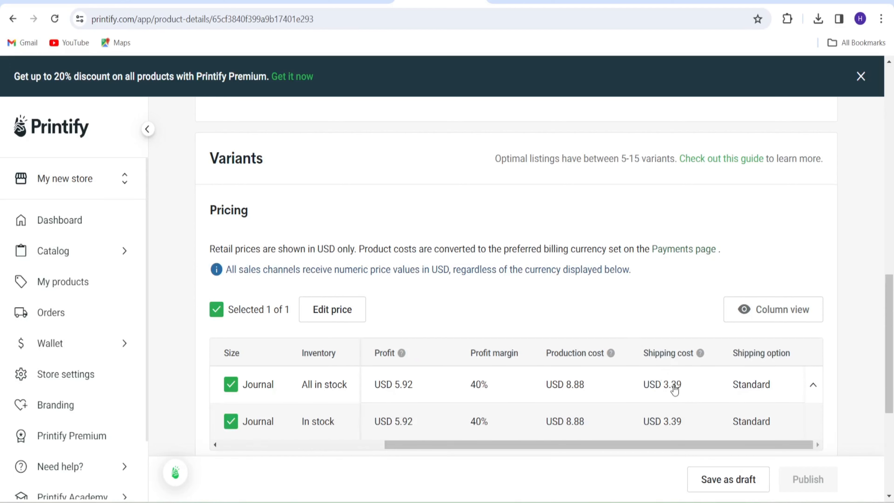
{"action": "scroll", "coordinate": [695, 397], "scroll_direction": "down", "scroll_amount": 1}
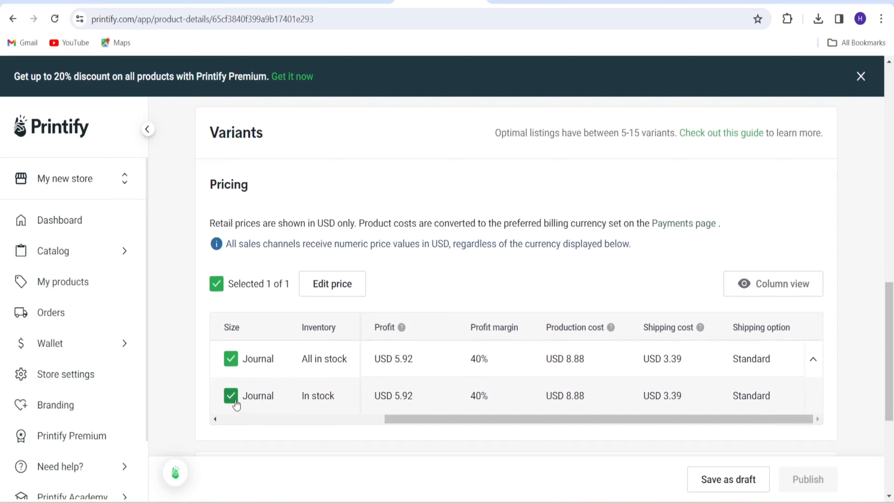
{"action": "scroll", "coordinate": [519, 379], "scroll_direction": "left", "scroll_amount": 6}
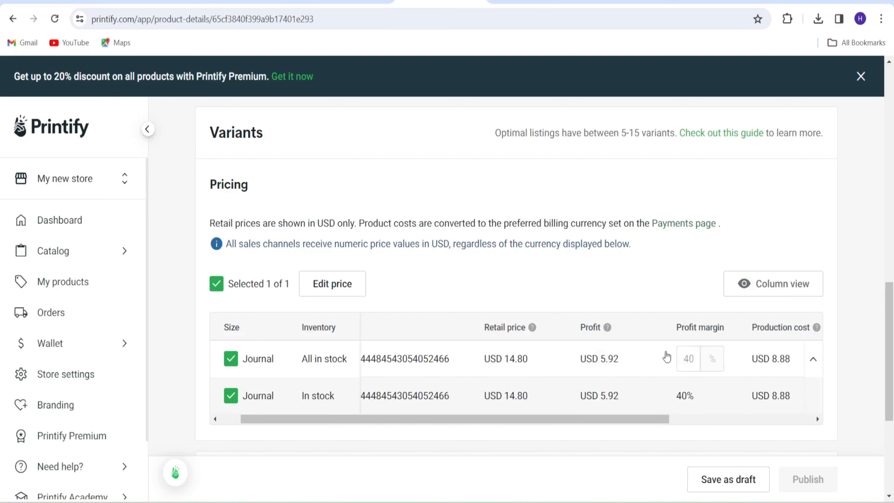
{"action": "scroll", "coordinate": [678, 376], "scroll_direction": "down", "scroll_amount": 3}
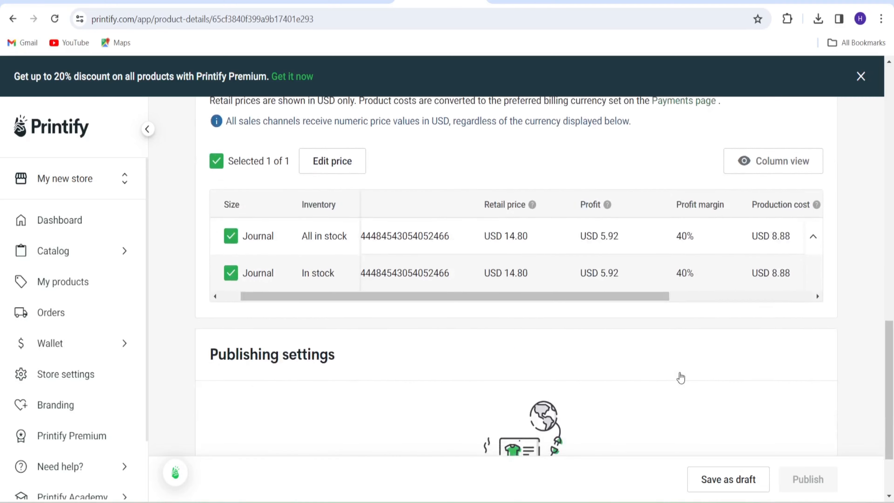
{"action": "scroll", "coordinate": [803, 388], "scroll_direction": "down", "scroll_amount": 3}
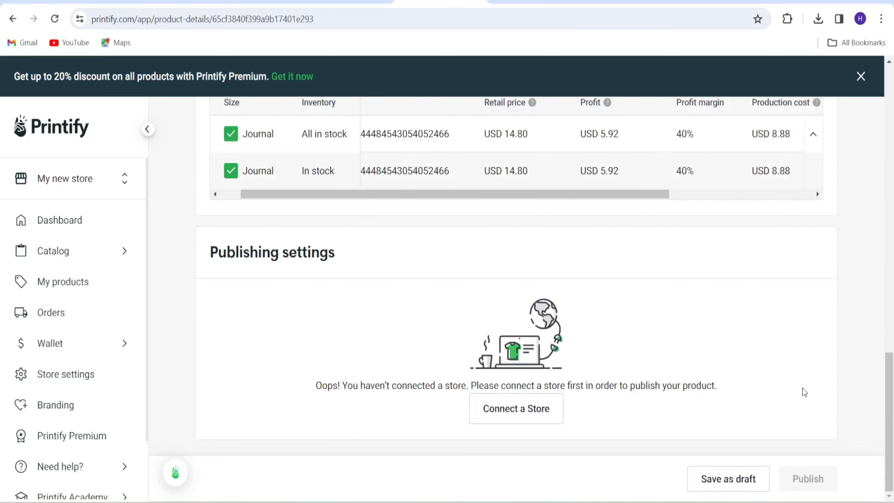
{"action": "scroll", "coordinate": [802, 388], "scroll_direction": "up", "scroll_amount": 8}
{"action": "scroll", "coordinate": [803, 388], "scroll_direction": "down", "scroll_amount": 3}
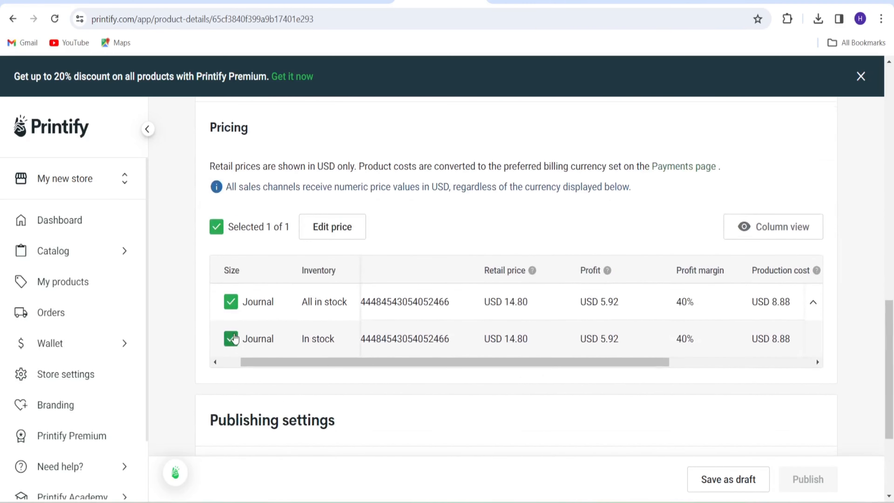
{"action": "scroll", "coordinate": [815, 479], "scroll_direction": "up", "scroll_amount": 15}
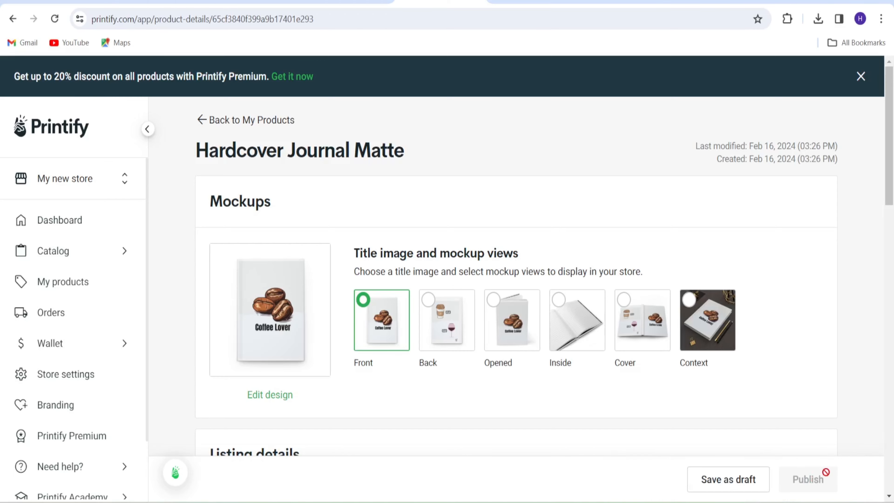
Step: Save the Hardcover Journal Matte as a draft and dismiss the Product Creator announcement
{"action": "left_click", "coordinate": [748, 481]}
{"action": "scroll", "coordinate": [406, 340], "scroll_direction": "down", "scroll_amount": 1}
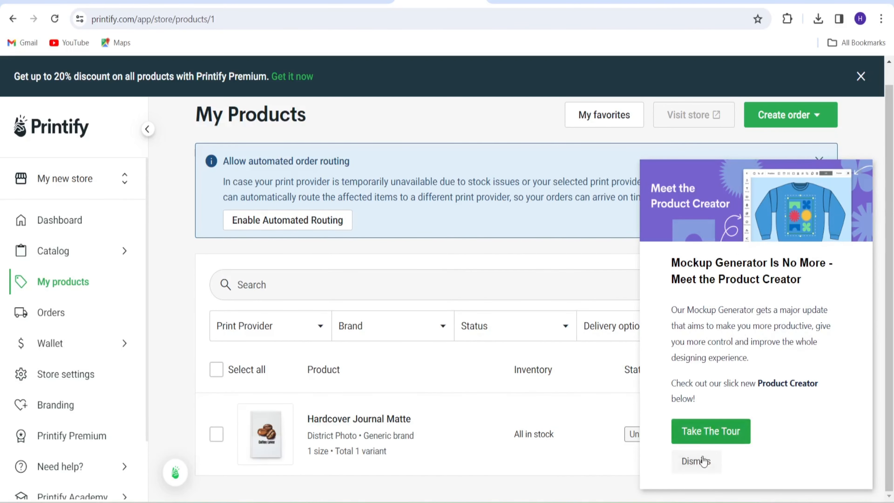
{"action": "left_click", "coordinate": [696, 461]}
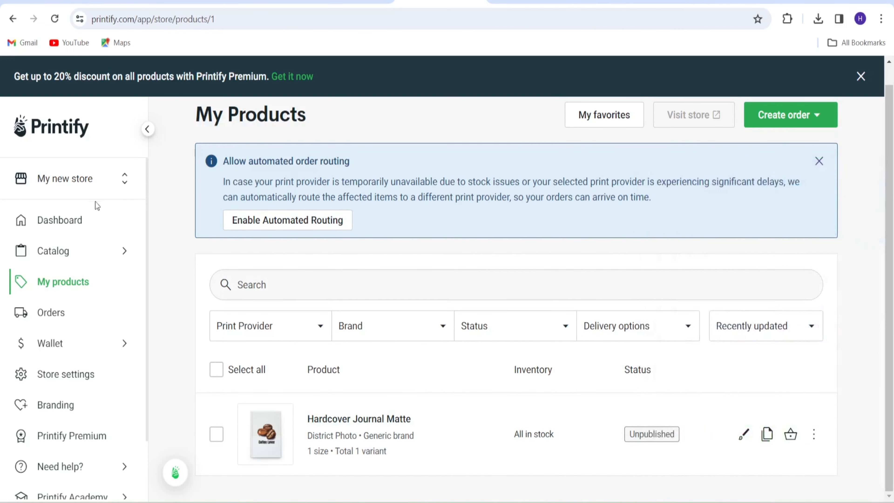
Step: Open the store dashboard and view the store setup checklist
{"action": "left_click", "coordinate": [69, 217]}
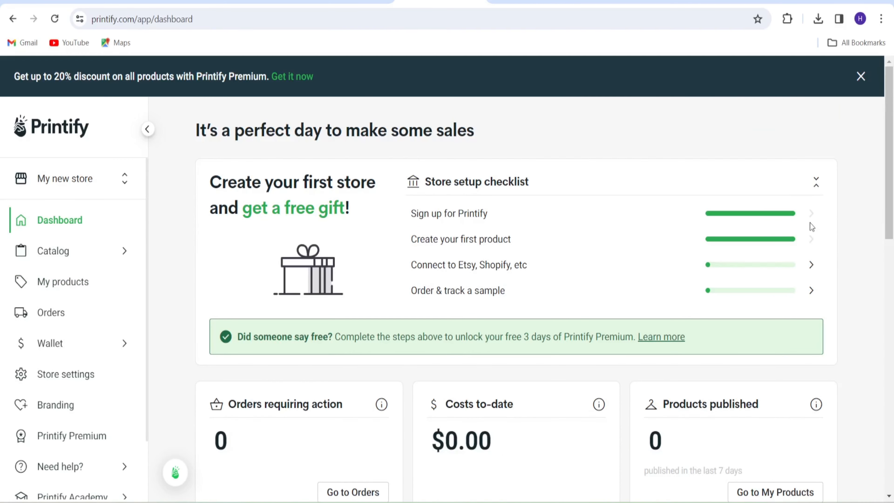
{"action": "scroll", "coordinate": [686, 259], "scroll_direction": "down", "scroll_amount": 1}
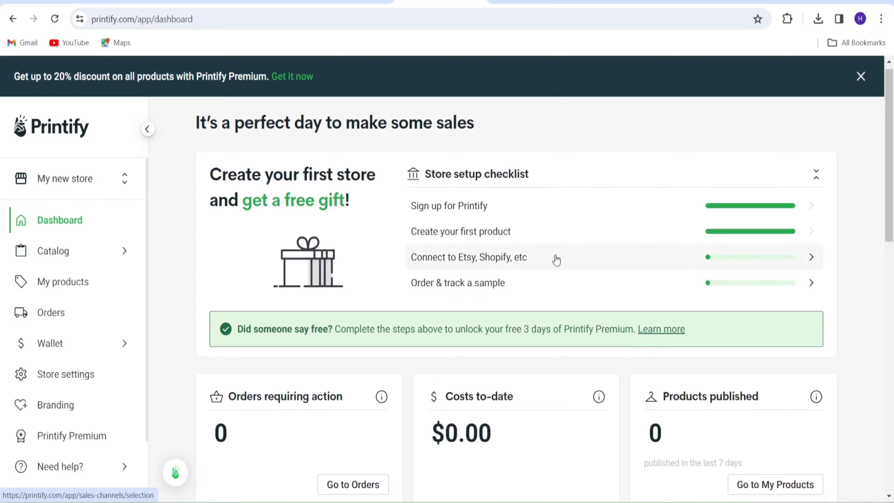
Step: Open the Connect to Etsy, Shopify, etc task in the store setup checklist and review the available sales channels
{"action": "left_click", "coordinate": [756, 256]}
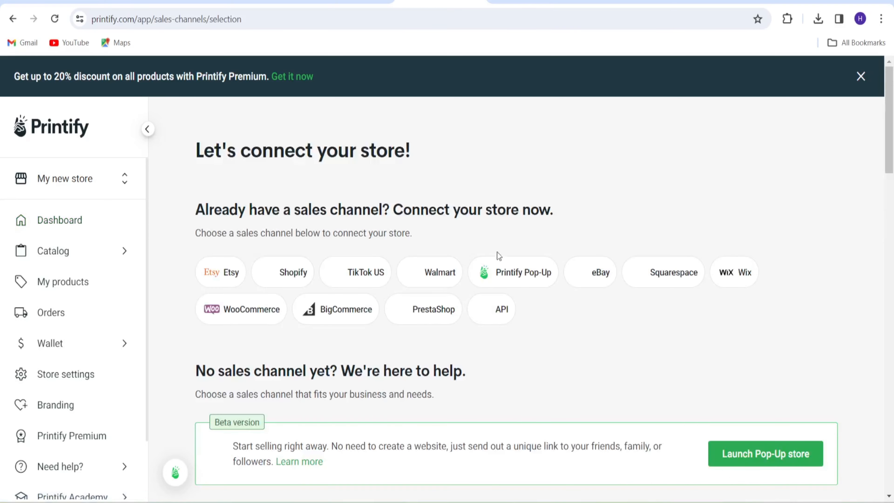
{"action": "scroll", "coordinate": [463, 260], "scroll_direction": "down", "scroll_amount": 18}
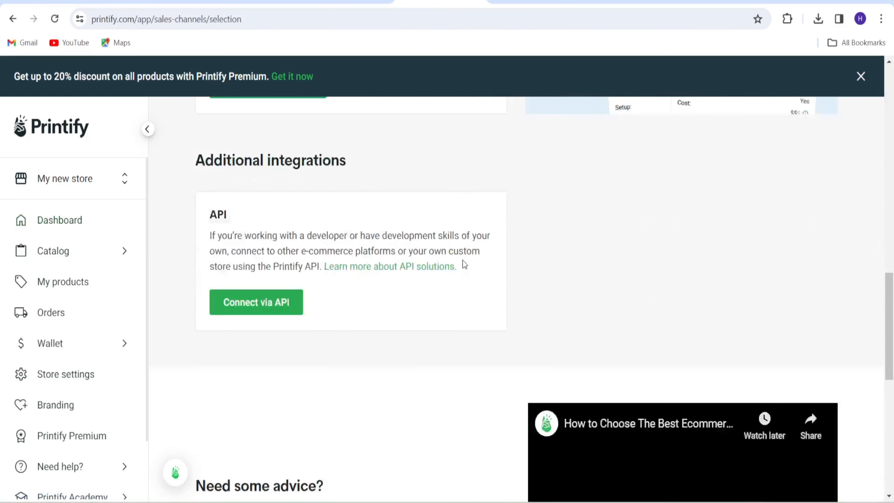
{"action": "scroll", "coordinate": [462, 261], "scroll_direction": "down", "scroll_amount": 8}
{"action": "scroll", "coordinate": [462, 261], "scroll_direction": "up", "scroll_amount": 20}
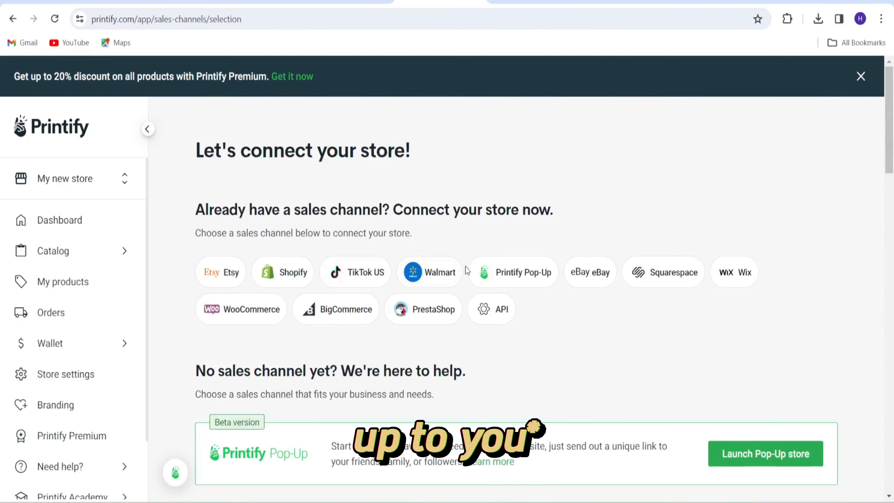
{"action": "left_click_drag", "start_coordinate": [194, 210], "coordinate": [575, 213]}
{"action": "left_click", "coordinate": [575, 212]}
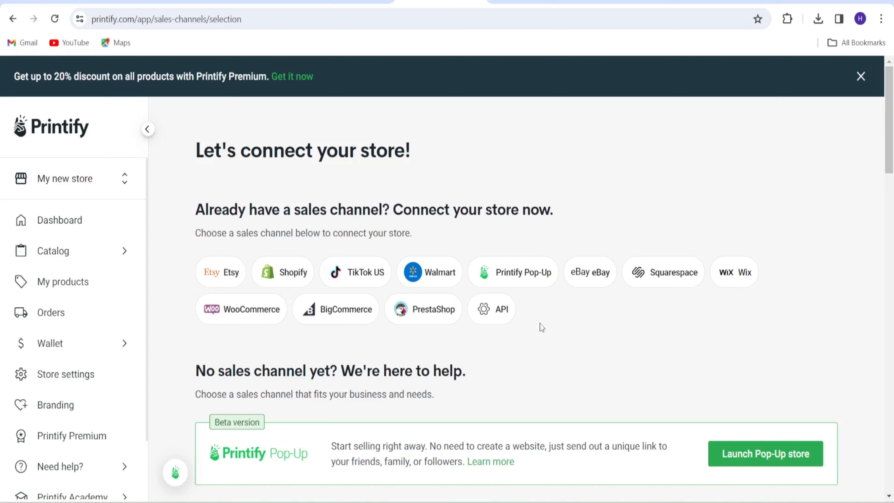
Step: Choose Printify Pop-Up as the sales channel and look over its store details form and FAQ
{"action": "scroll", "coordinate": [574, 355], "scroll_direction": "down", "scroll_amount": 1}
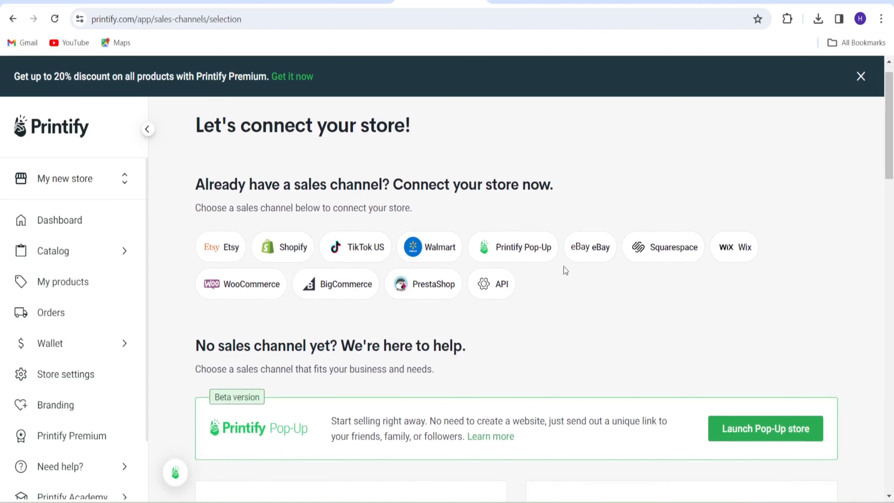
{"action": "left_click", "coordinate": [520, 256]}
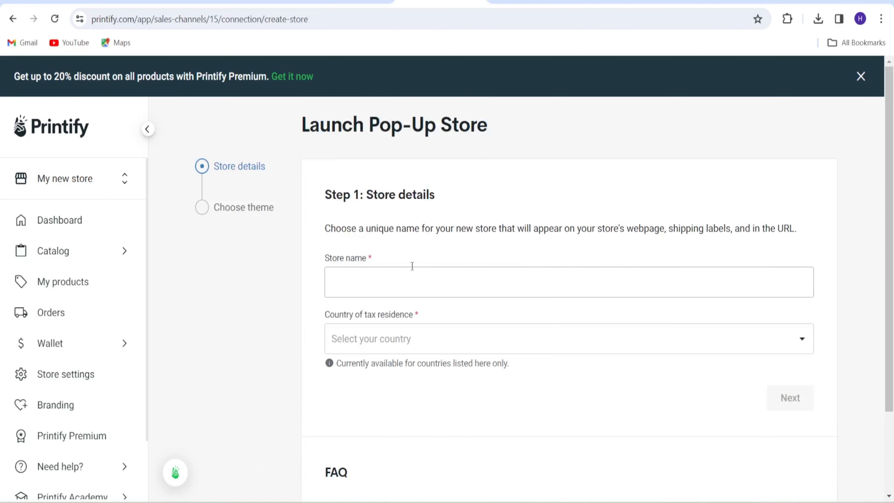
{"action": "mouse_move", "coordinate": [495, 134]}
{"action": "left_mouse_down"}
{"action": "mouse_move", "coordinate": [301, 135]}
{"action": "mouse_move", "coordinate": [503, 155]}
{"action": "mouse_move", "coordinate": [491, 124]}
{"action": "left_mouse_up"}
{"action": "left_click", "coordinate": [301, 135]}
{"action": "left_click", "coordinate": [494, 120]}
{"action": "scroll", "coordinate": [491, 116], "scroll_direction": "down", "scroll_amount": 1}
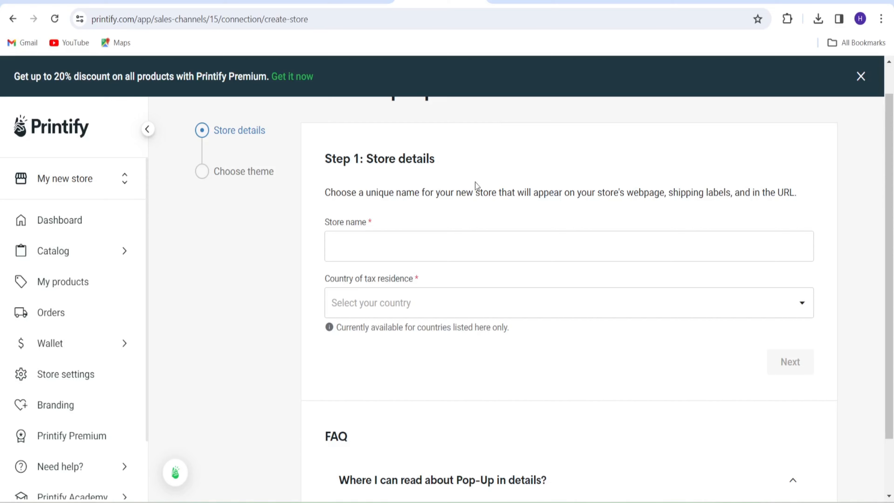
{"action": "scroll", "coordinate": [401, 214], "scroll_direction": "down", "scroll_amount": 2}
{"action": "scroll", "coordinate": [401, 214], "scroll_direction": "up", "scroll_amount": 3}
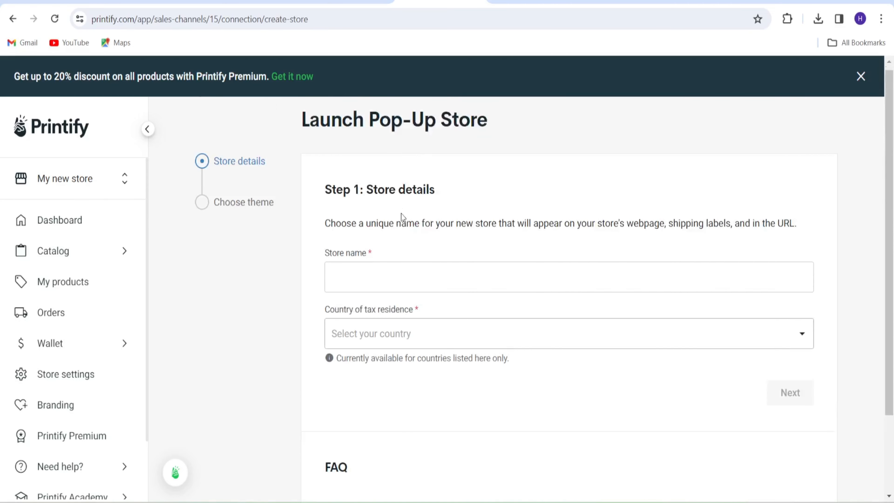
{"action": "scroll", "coordinate": [400, 214], "scroll_direction": "down", "scroll_amount": 1}
{"action": "scroll", "coordinate": [400, 213], "scroll_direction": "up", "scroll_amount": 1}
Step: Name the Pop-Up store "coffee lover" and check its store URL preview
{"action": "left_click", "coordinate": [356, 271]}
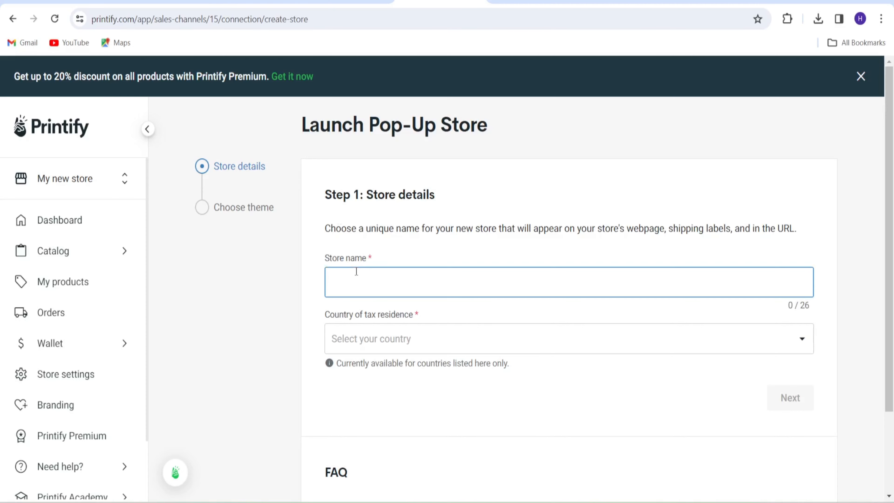
{"action": "type", "text": "co"}
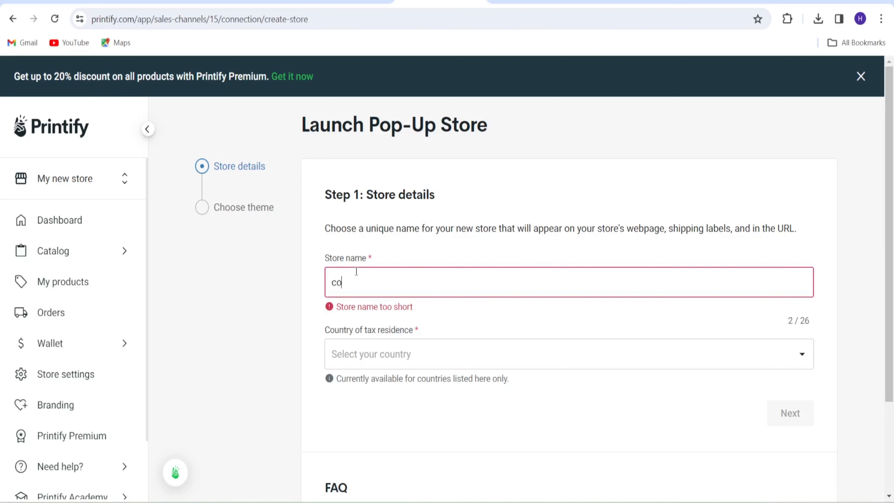
{"action": "type", "text": "ffee"}
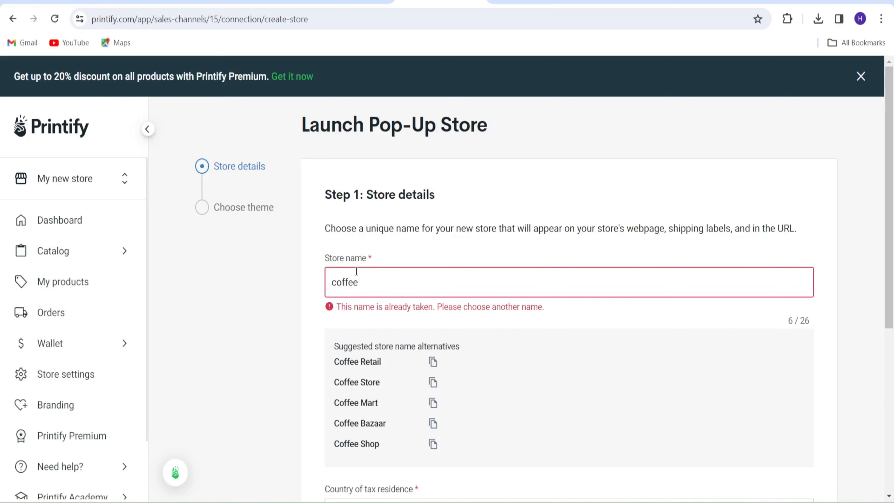
{"action": "type", "text": "lover"}
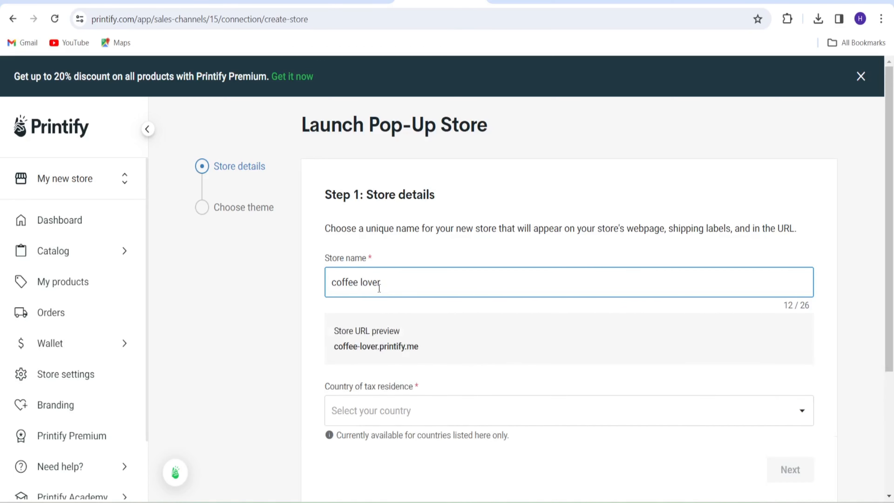
{"action": "left_click", "coordinate": [397, 303]}
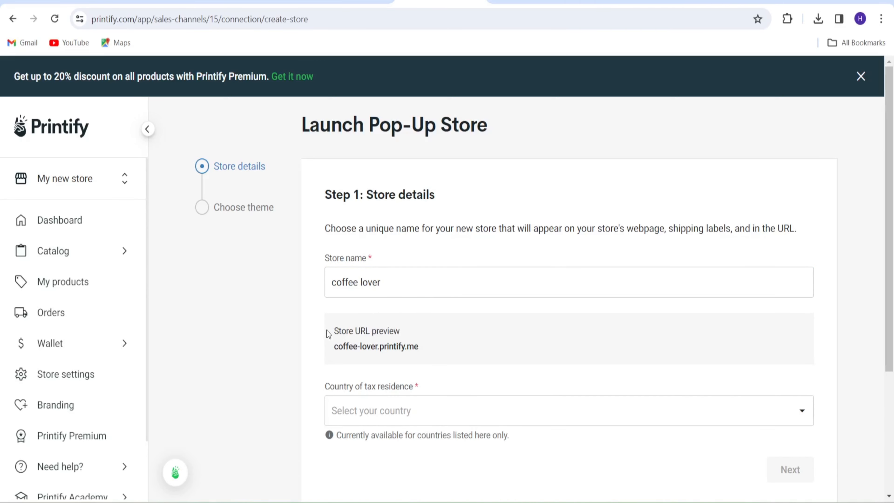
{"action": "left_click_drag", "start_coordinate": [326, 331], "coordinate": [346, 342]}
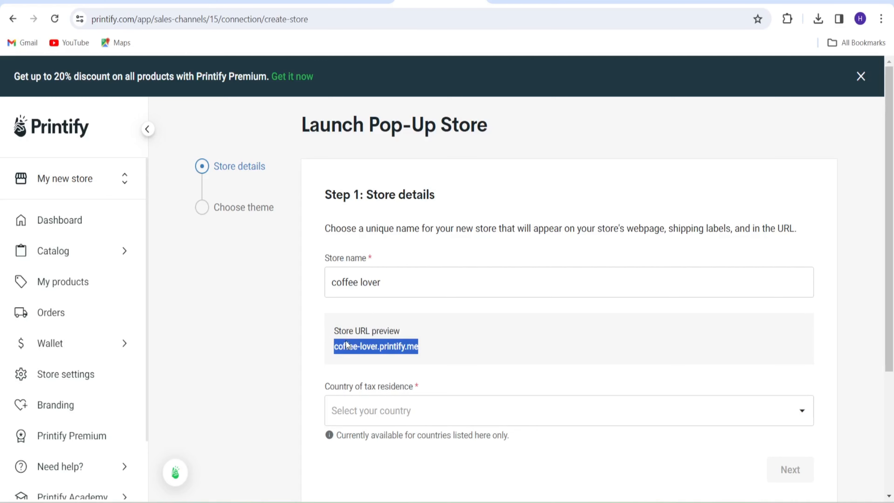
{"action": "left_click", "coordinate": [430, 352]}
Step: Set the country of tax residence to United States and continue past the store details
{"action": "scroll", "coordinate": [430, 348], "scroll_direction": "down", "scroll_amount": 4}
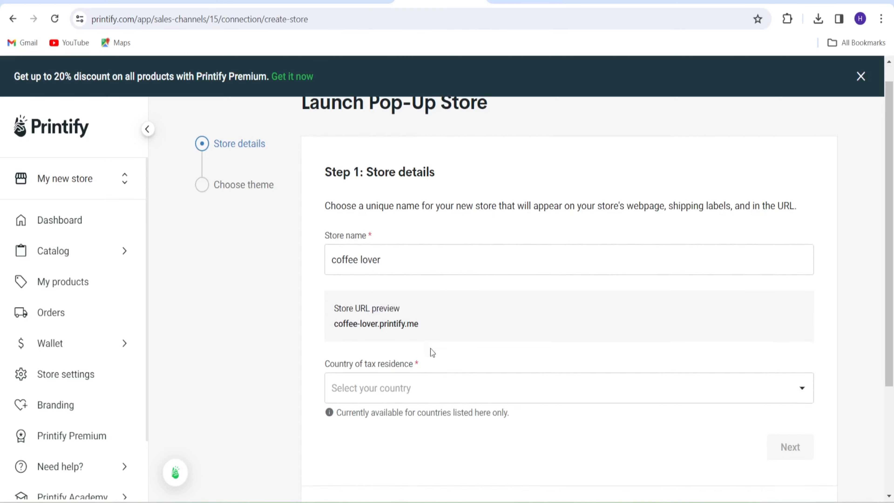
{"action": "left_click", "coordinate": [471, 269]}
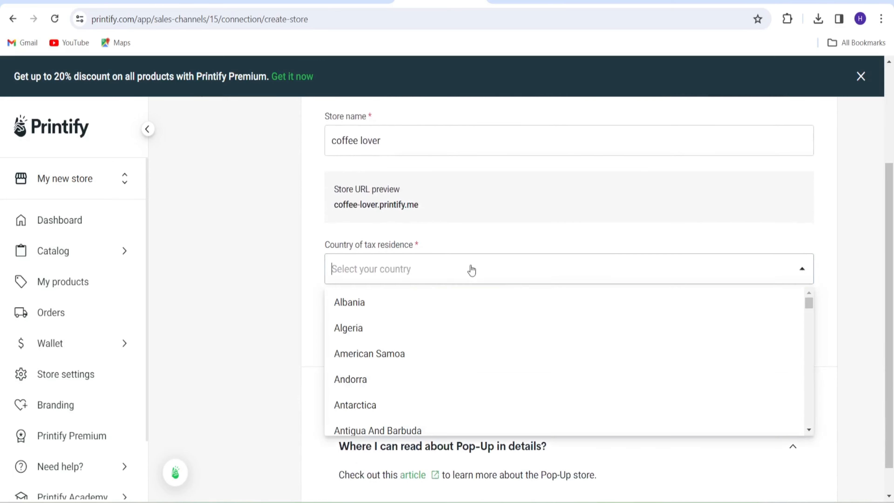
{"action": "scroll", "coordinate": [425, 369], "scroll_direction": "down", "scroll_amount": 20}
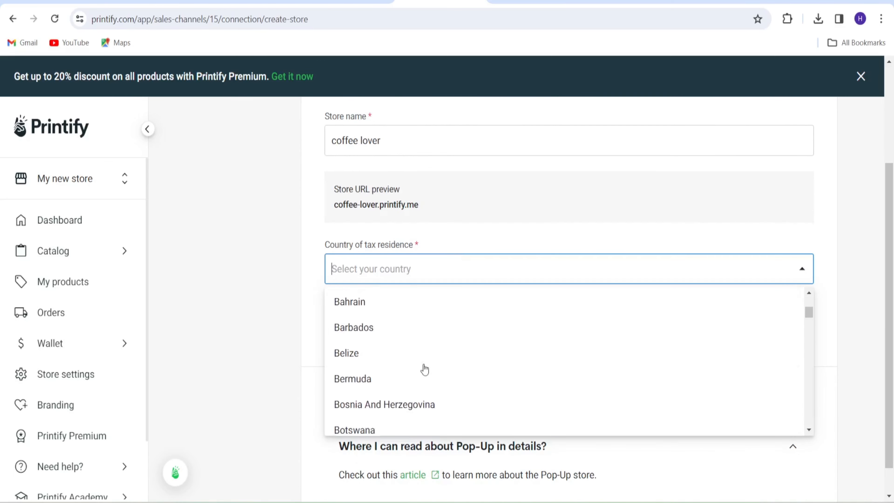
{"action": "scroll", "coordinate": [425, 368], "scroll_direction": "up", "scroll_amount": 12}
{"action": "scroll", "coordinate": [425, 369], "scroll_direction": "down", "scroll_amount": 20}
{"action": "scroll", "coordinate": [425, 368], "scroll_direction": "down", "scroll_amount": 20}
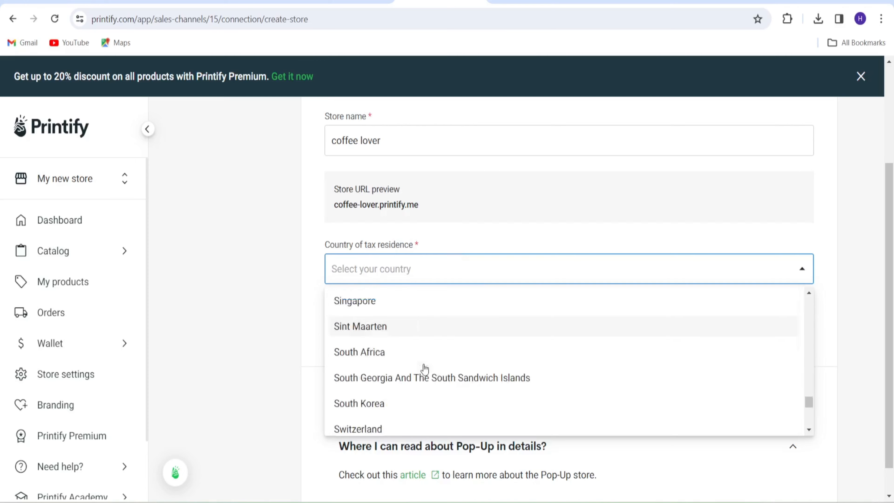
{"action": "scroll", "coordinate": [425, 369], "scroll_direction": "up", "scroll_amount": 4}
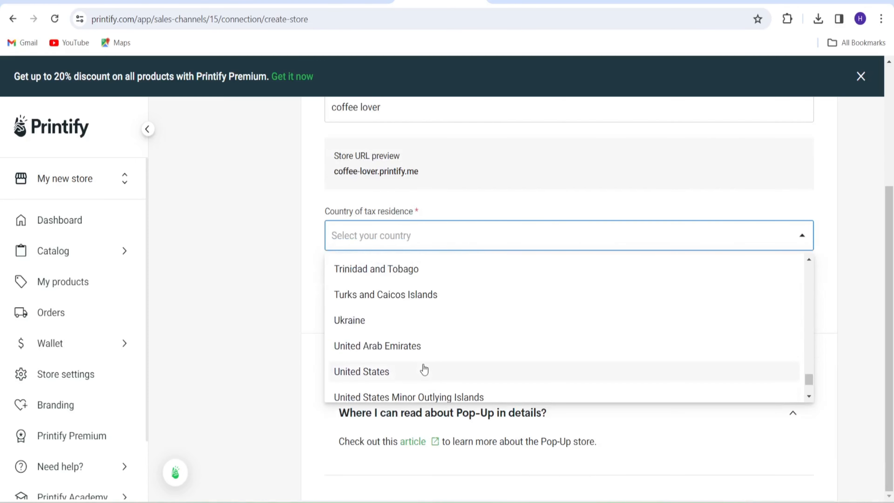
{"action": "left_click", "coordinate": [424, 370]}
{"action": "left_click", "coordinate": [790, 294]}
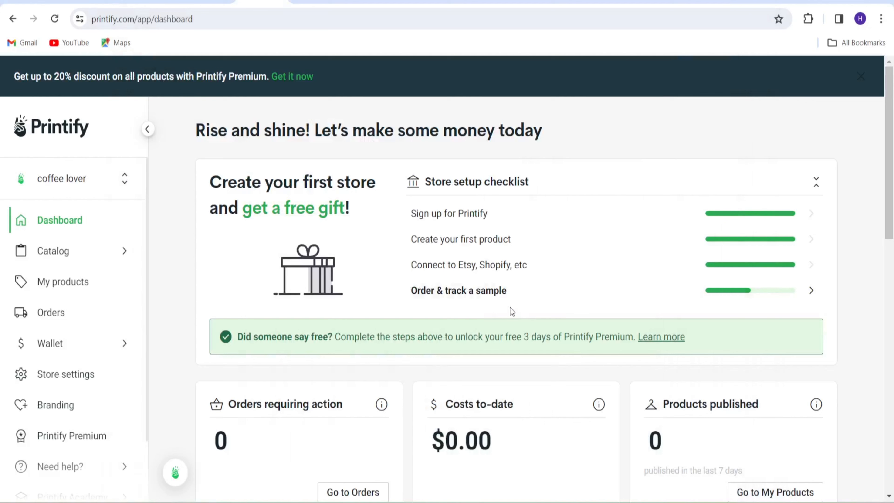
Step: Start a sample order from the setup checklist and add the Hardcover Journal Matte to it
{"action": "scroll", "coordinate": [320, 302], "scroll_direction": "down", "scroll_amount": 1}
{"action": "scroll", "coordinate": [319, 301], "scroll_direction": "up", "scroll_amount": 1}
{"action": "scroll", "coordinate": [319, 302], "scroll_direction": "down", "scroll_amount": 2}
{"action": "scroll", "coordinate": [319, 301], "scroll_direction": "up", "scroll_amount": 2}
{"action": "left_click", "coordinate": [537, 297]}
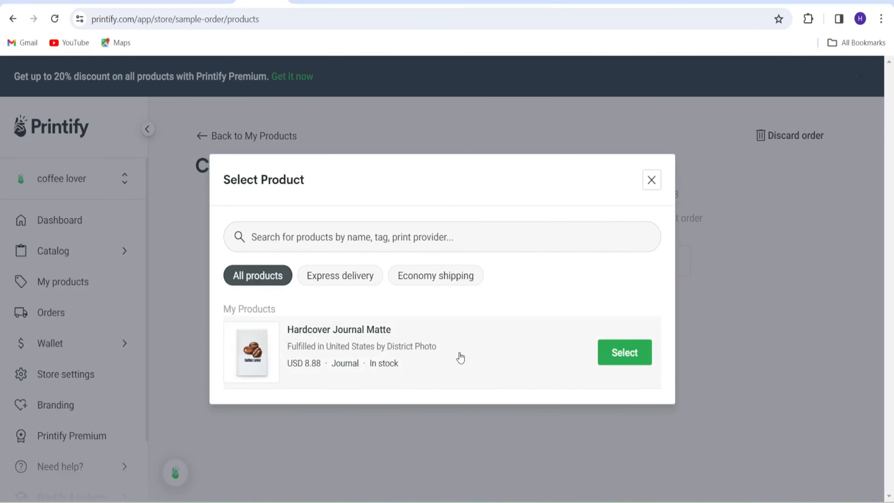
{"action": "left_click", "coordinate": [621, 352]}
Step: Review the sample order's product size, quantity and production costs, and continue to its shipping details
{"action": "scroll", "coordinate": [545, 364], "scroll_direction": "down", "scroll_amount": 1}
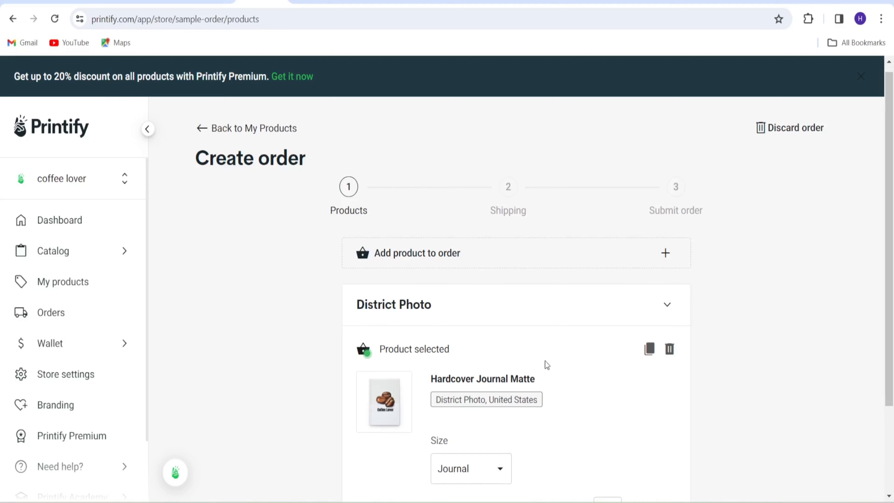
{"action": "scroll", "coordinate": [289, 273], "scroll_direction": "down", "scroll_amount": 2}
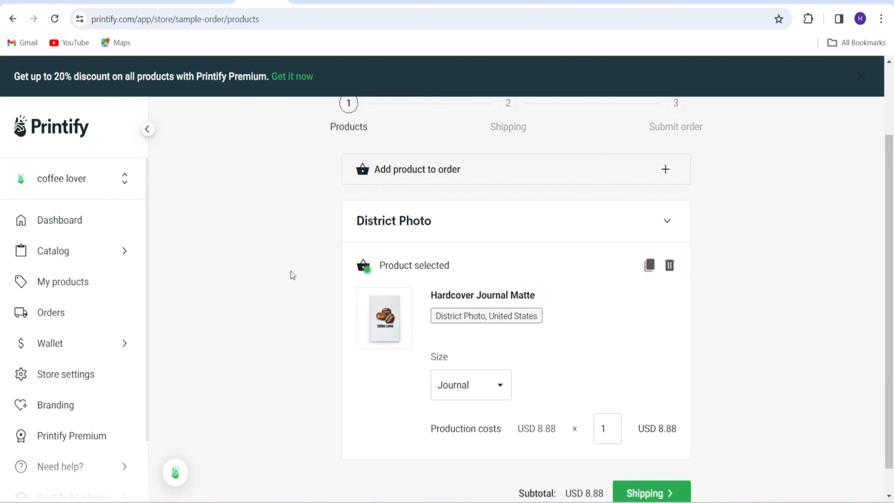
{"action": "scroll", "coordinate": [291, 274], "scroll_direction": "down", "scroll_amount": 1}
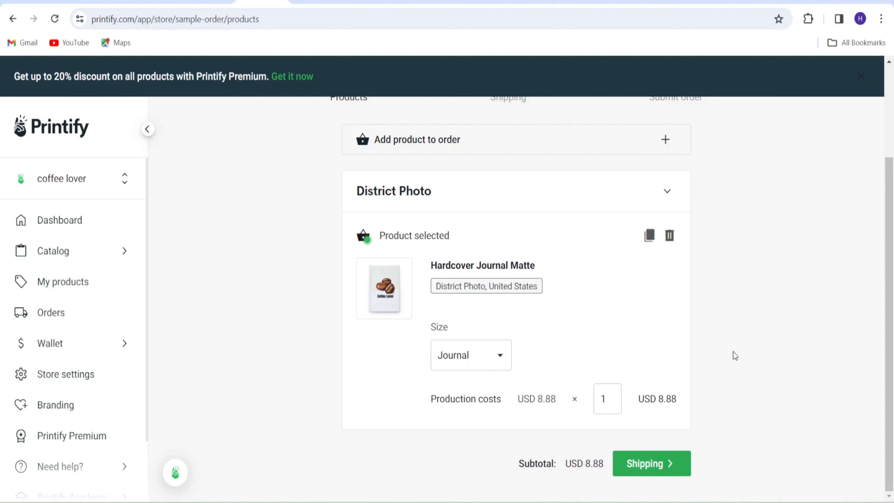
{"action": "scroll", "coordinate": [705, 370], "scroll_direction": "up", "scroll_amount": 1}
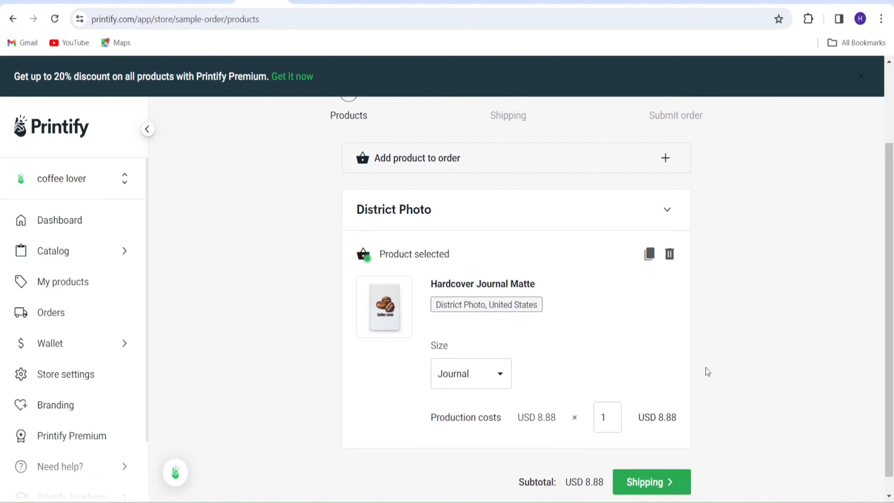
{"action": "scroll", "coordinate": [705, 369], "scroll_direction": "down", "scroll_amount": 1}
{"action": "scroll", "coordinate": [706, 369], "scroll_direction": "up", "scroll_amount": 1}
{"action": "scroll", "coordinate": [706, 369], "scroll_direction": "down", "scroll_amount": 1}
{"action": "left_click", "coordinate": [669, 477]}
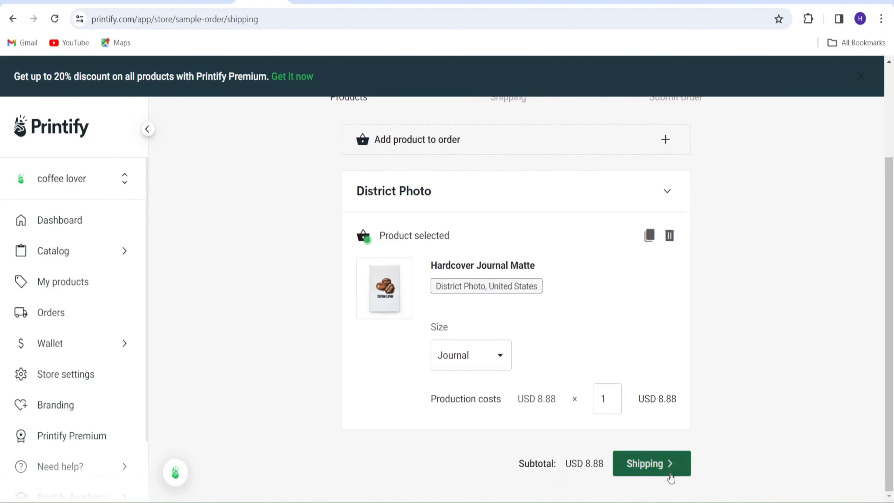
Step: Look through the recipient and shipping address fields and try to calculate shipping with them left empty
{"action": "scroll", "coordinate": [517, 303], "scroll_direction": "down", "scroll_amount": 10}
{"action": "scroll", "coordinate": [496, 282], "scroll_direction": "up", "scroll_amount": 10}
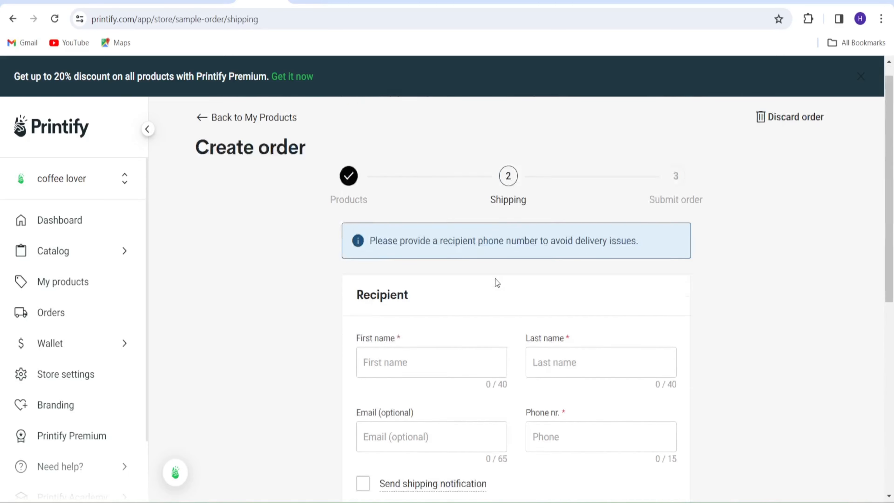
{"action": "scroll", "coordinate": [473, 321], "scroll_direction": "down", "scroll_amount": 10}
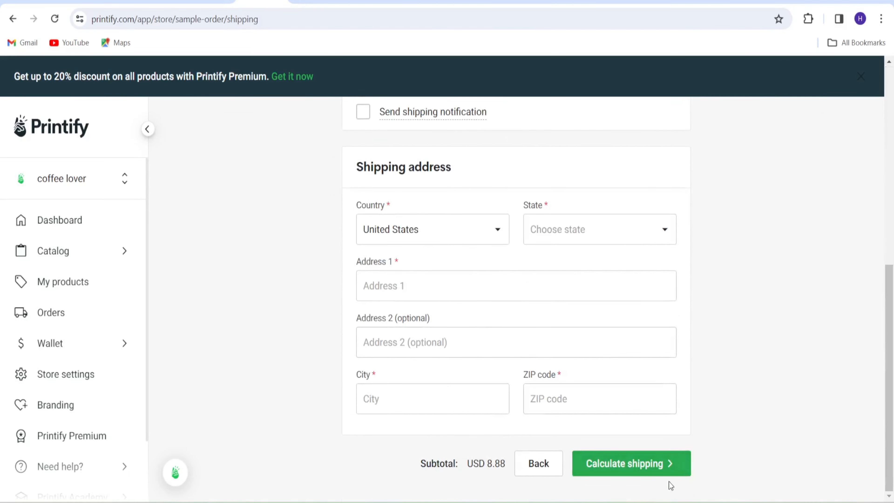
{"action": "left_click", "coordinate": [670, 473]}
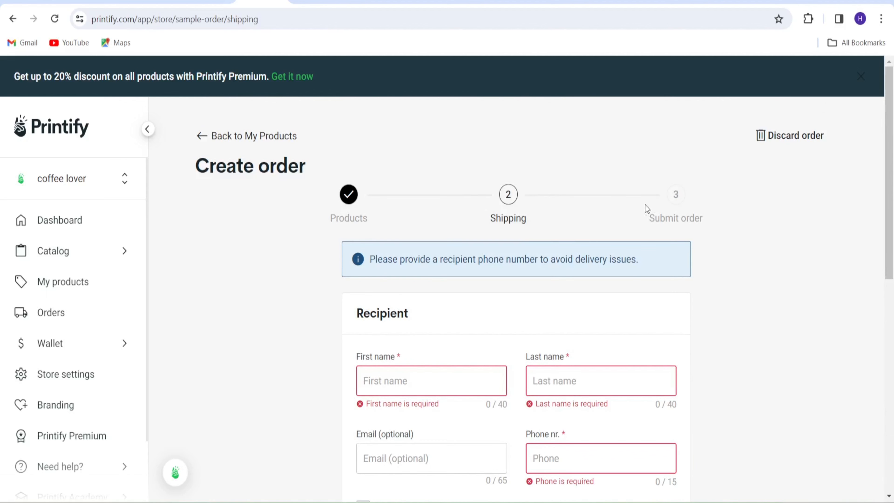
Step: Return to My Products and open the unpublished Hardcover Journal Matte's product details
{"action": "left_click", "coordinate": [246, 136]}
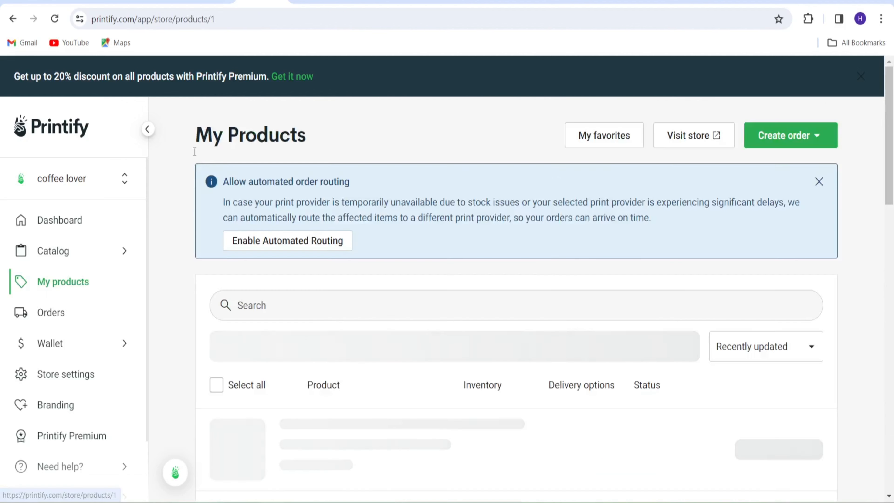
{"action": "scroll", "coordinate": [585, 227], "scroll_direction": "down", "scroll_amount": 3}
{"action": "scroll", "coordinate": [585, 227], "scroll_direction": "up", "scroll_amount": 2}
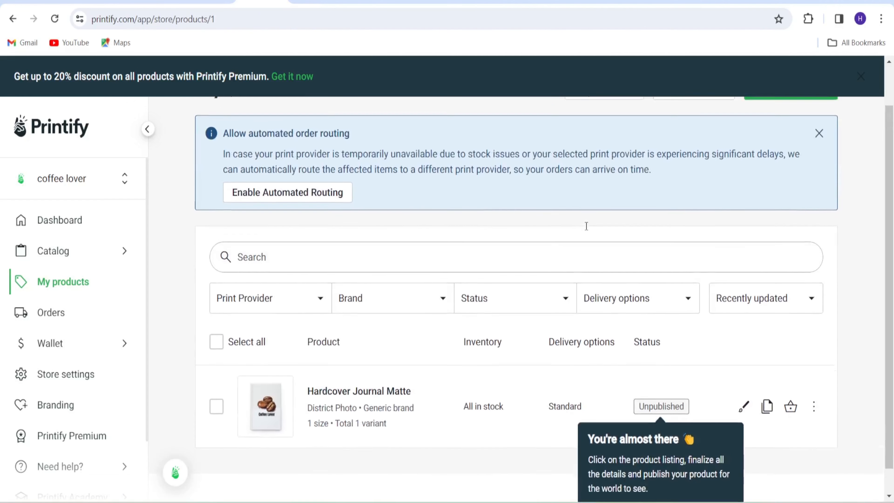
{"action": "scroll", "coordinate": [586, 227], "scroll_direction": "down", "scroll_amount": 1}
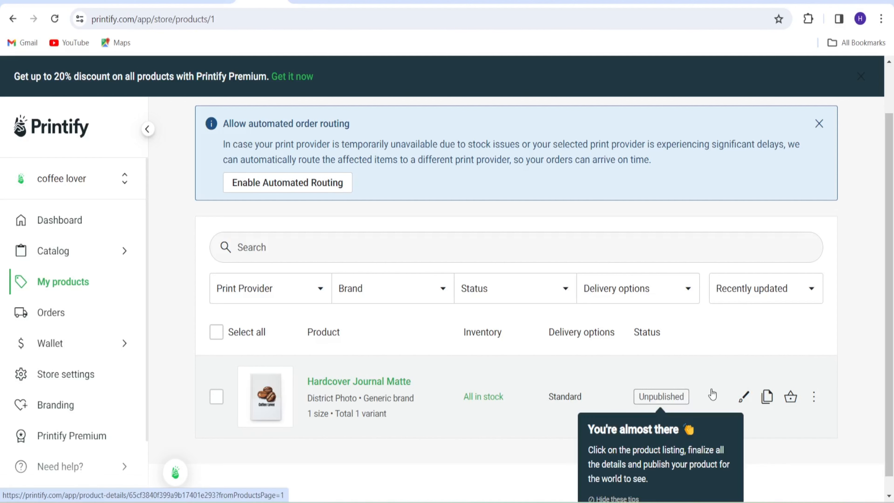
{"action": "left_click", "coordinate": [675, 398]}
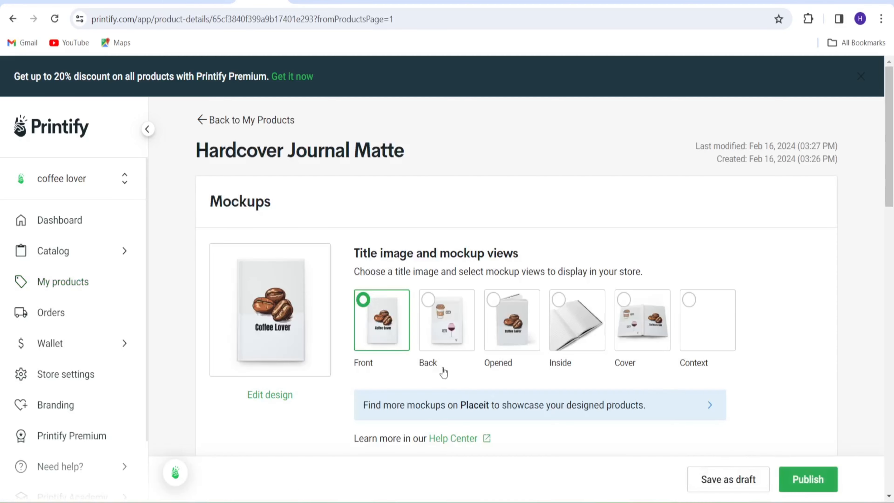
Step: Select the Context mockup as the Hardcover Journal Matte's title image
{"action": "scroll", "coordinate": [776, 336], "scroll_direction": "down", "scroll_amount": 2}
{"action": "left_click", "coordinate": [727, 248]}
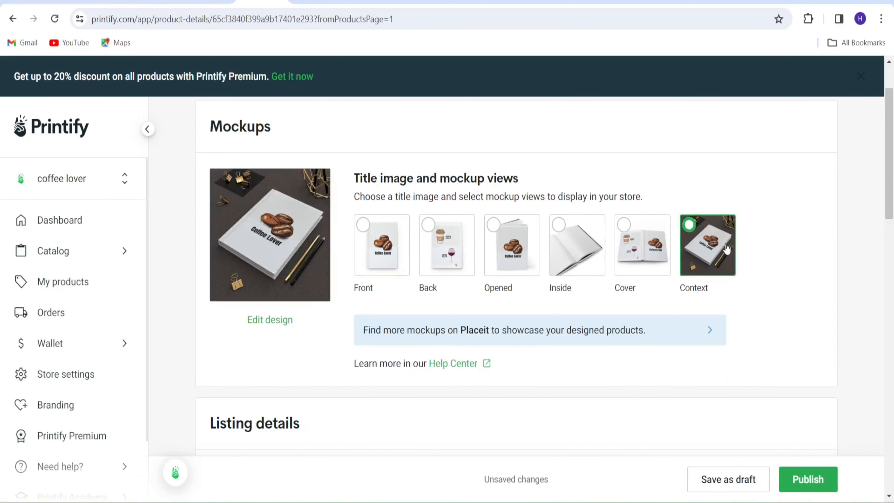
{"action": "scroll", "coordinate": [392, 255], "scroll_direction": "down", "scroll_amount": 1}
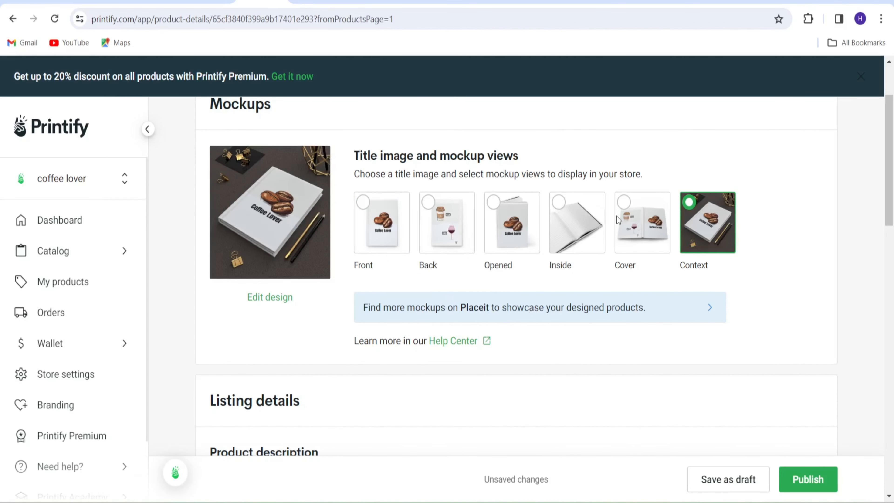
Step: Review the listing's title, description, variant pricing columns and publishing settings, selecting the Journal variant in the price table
{"action": "scroll", "coordinate": [396, 262], "scroll_direction": "down", "scroll_amount": 2}
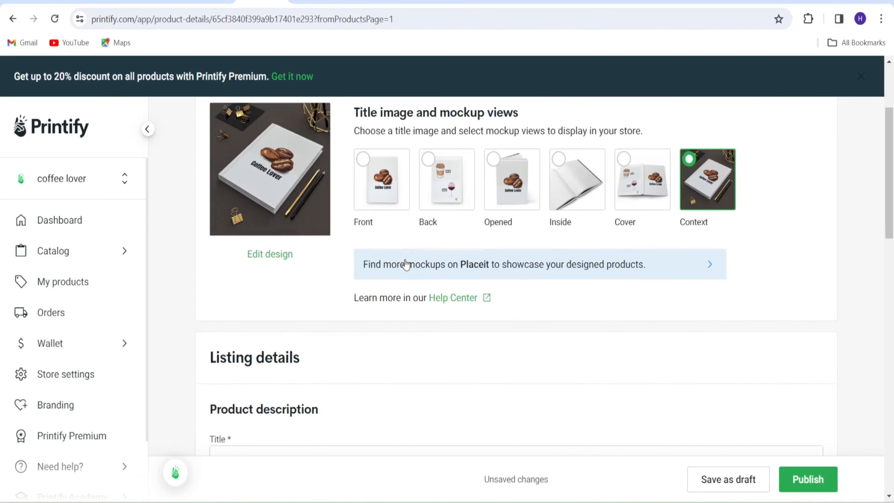
{"action": "scroll", "coordinate": [405, 262], "scroll_direction": "down", "scroll_amount": 7}
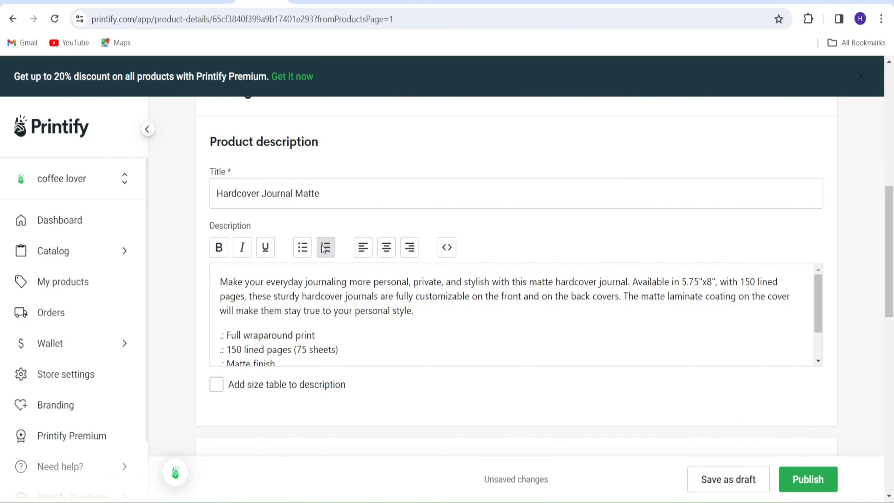
{"action": "scroll", "coordinate": [320, 248], "scroll_direction": "down", "scroll_amount": 3}
{"action": "scroll", "coordinate": [364, 255], "scroll_direction": "down", "scroll_amount": 8}
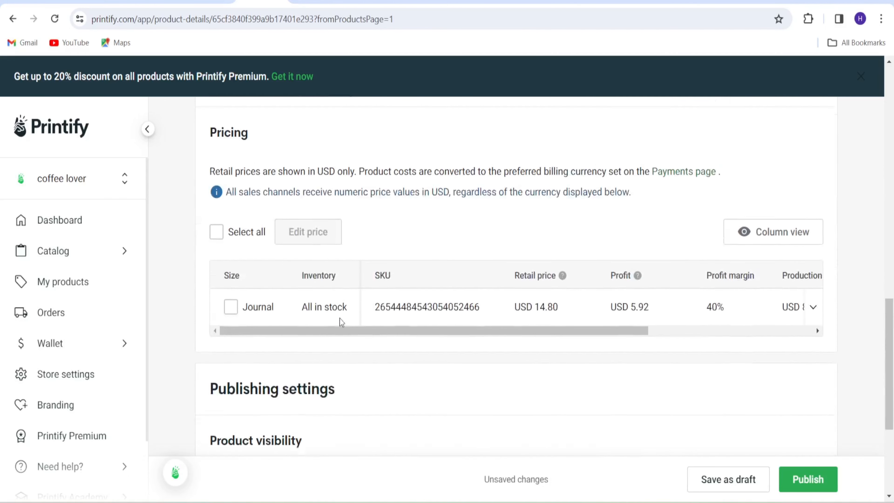
{"action": "scroll", "coordinate": [339, 318], "scroll_direction": "up", "scroll_amount": 1}
{"action": "left_click", "coordinate": [217, 249]}
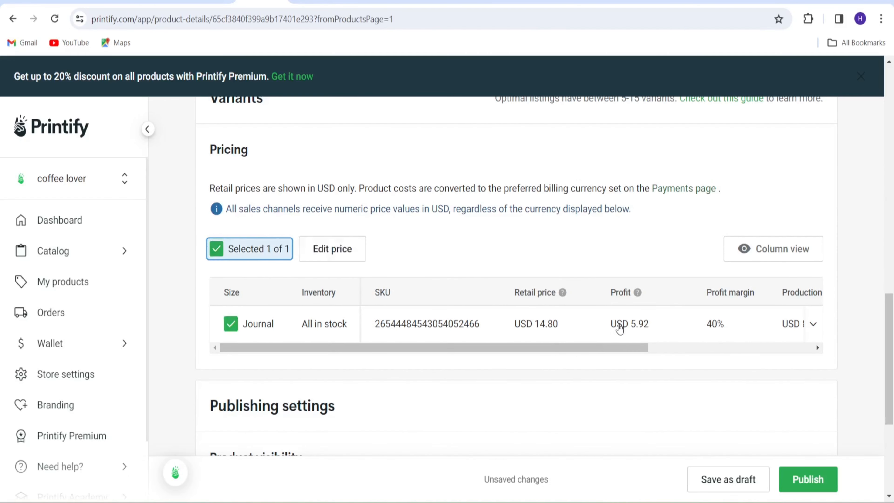
{"action": "scroll", "coordinate": [618, 329], "scroll_direction": "right", "scroll_amount": 3}
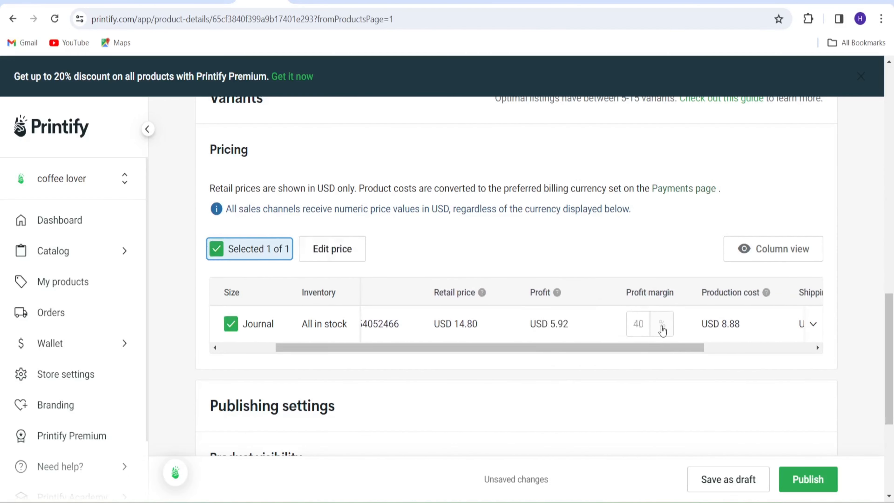
{"action": "scroll", "coordinate": [689, 324], "scroll_direction": "right", "scroll_amount": 3}
{"action": "scroll", "coordinate": [697, 322], "scroll_direction": "down", "scroll_amount": 6}
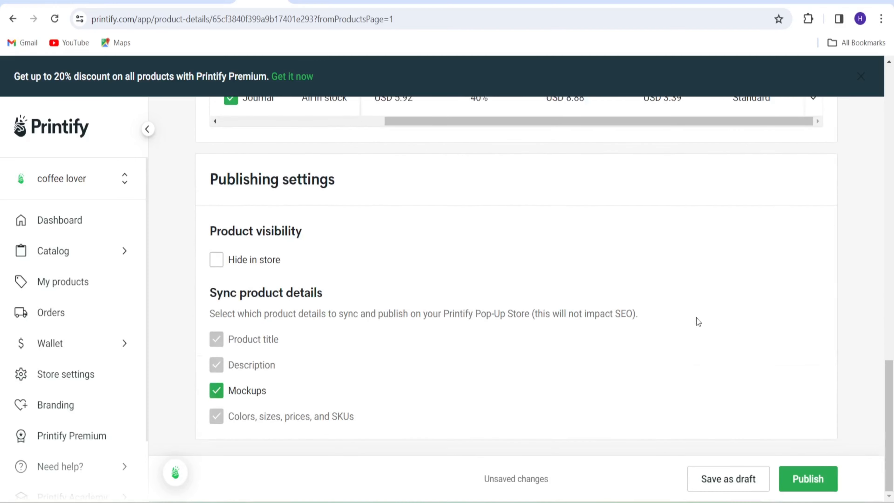
{"action": "scroll", "coordinate": [574, 351], "scroll_direction": "up", "scroll_amount": 9}
{"action": "scroll", "coordinate": [575, 352], "scroll_direction": "down", "scroll_amount": 9}
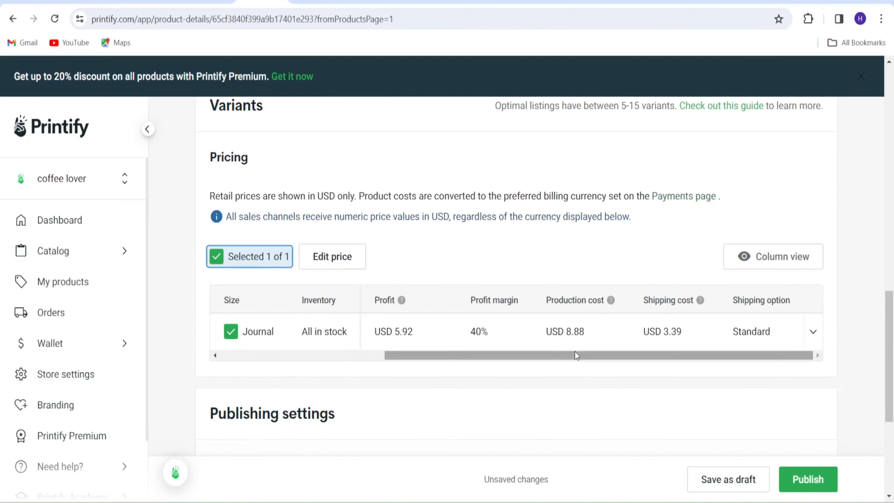
Step: Publish the Hardcover Journal Matte to the store and dismiss the feedback survey
{"action": "left_click", "coordinate": [818, 475]}
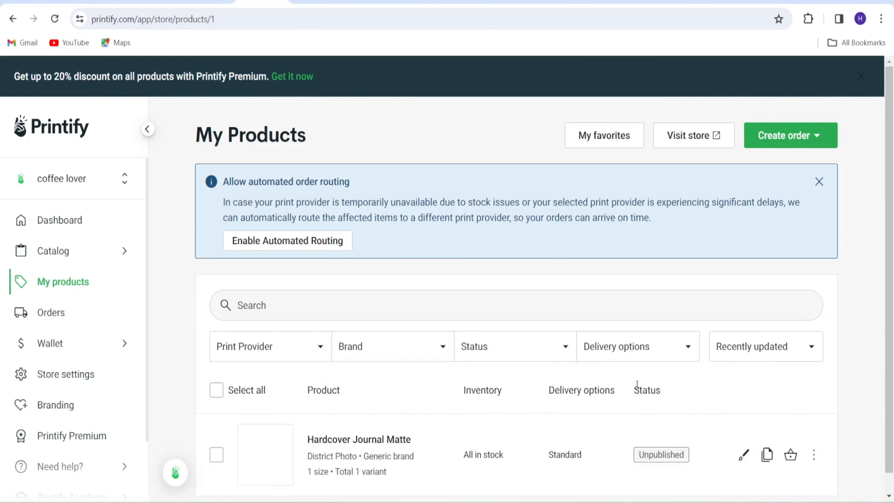
{"action": "scroll", "coordinate": [614, 393], "scroll_direction": "down", "scroll_amount": 1}
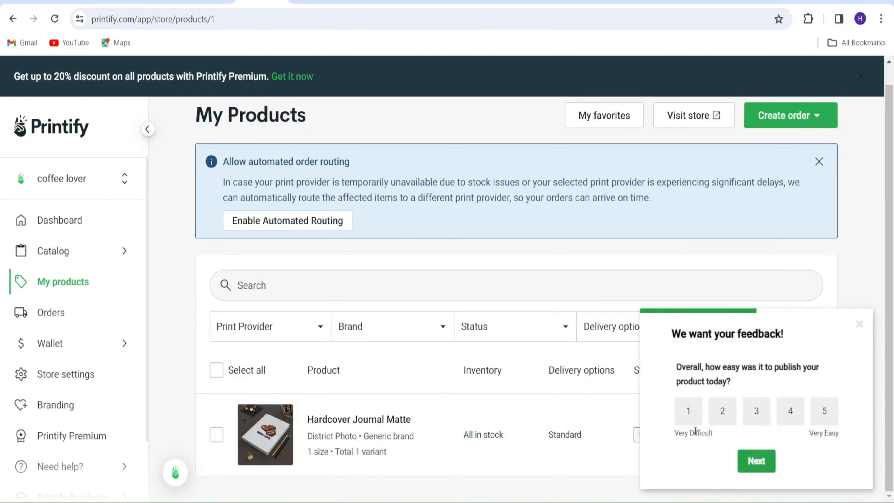
{"action": "left_click", "coordinate": [861, 325]}
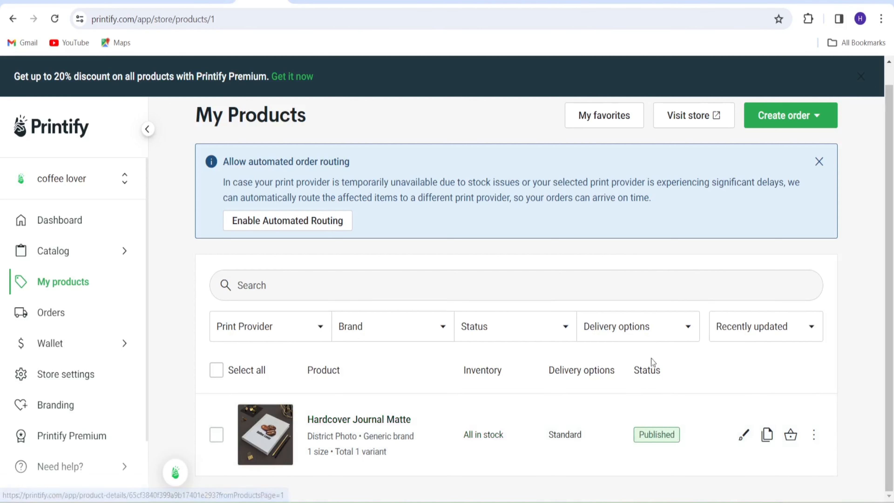
Step: Visit the live coffee lover store to check the published journal, and return to My Products
{"action": "left_click", "coordinate": [692, 116]}
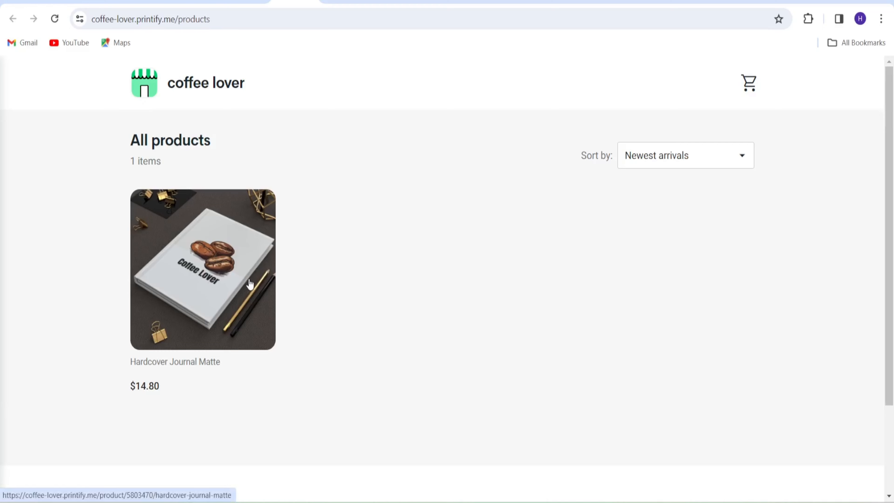
{"action": "scroll", "coordinate": [295, 278], "scroll_direction": "down", "scroll_amount": 3}
{"action": "scroll", "coordinate": [296, 278], "scroll_direction": "up", "scroll_amount": 3}
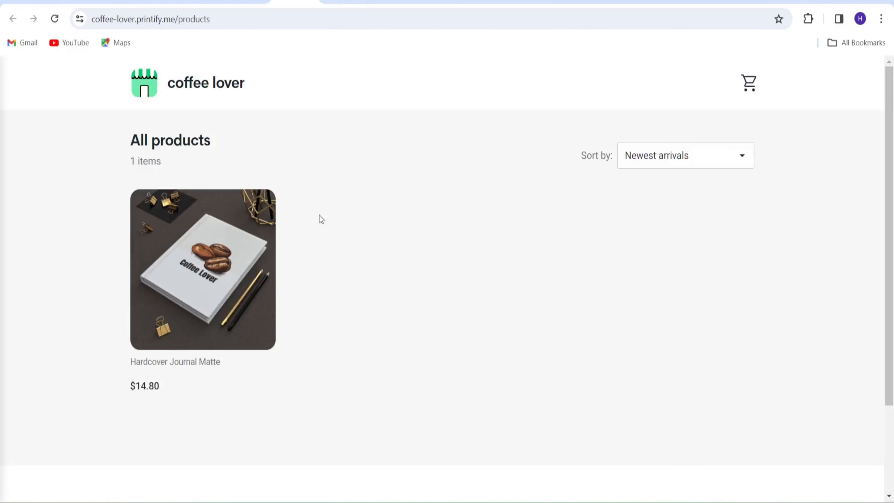
{"action": "left_click", "coordinate": [250, 3]}
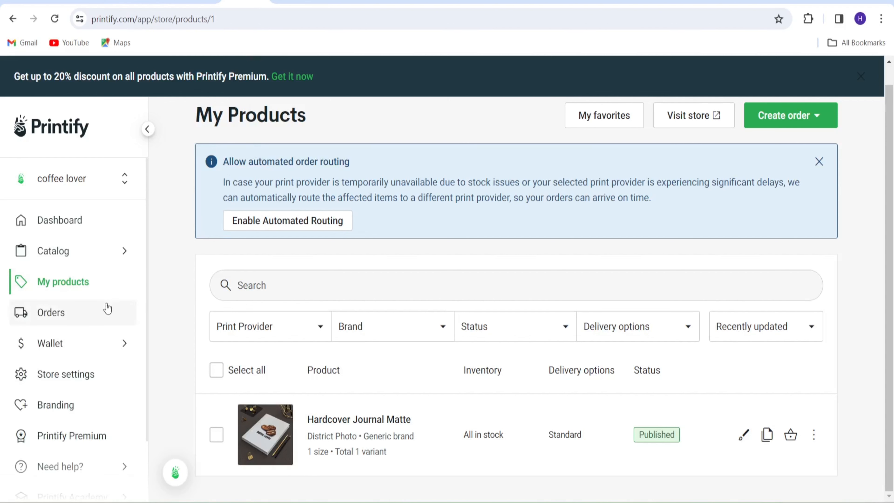
{"action": "scroll", "coordinate": [106, 305], "scroll_direction": "down", "scroll_amount": 2}
{"action": "scroll", "coordinate": [117, 288], "scroll_direction": "up", "scroll_amount": 2}
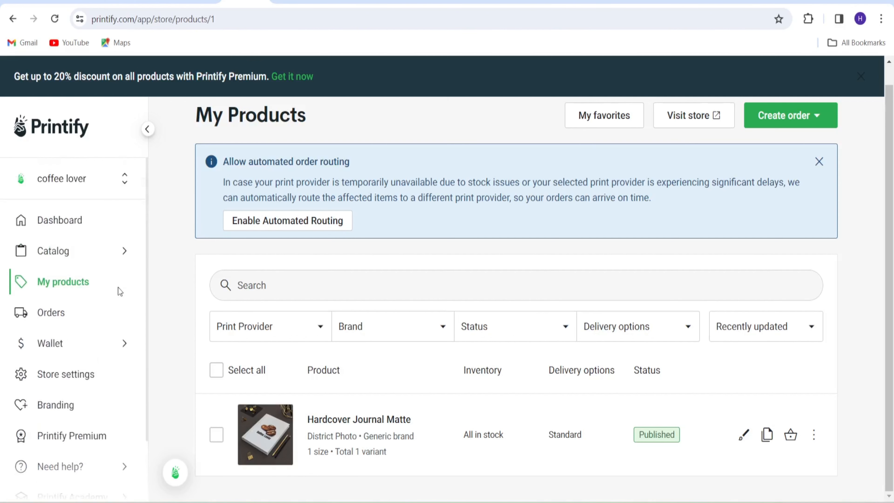
Step: Open the store settings, dismiss the setup survey and examine the store's name and URL preview
{"action": "left_click", "coordinate": [88, 377]}
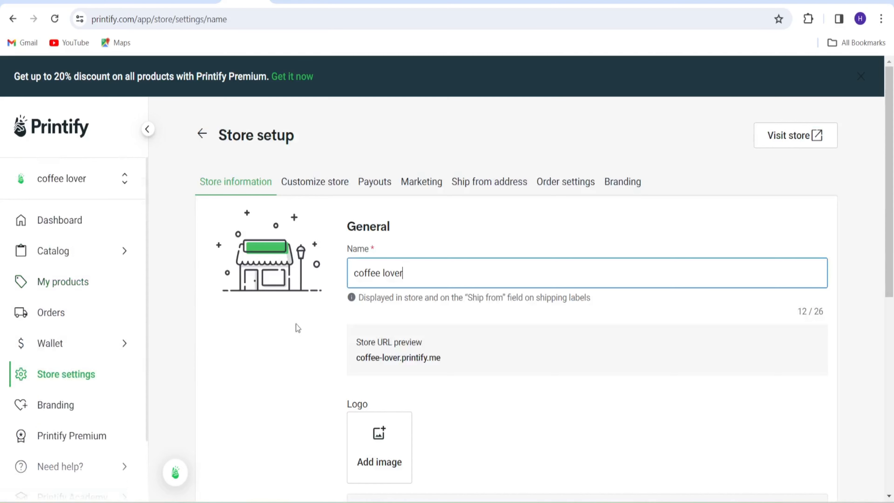
{"action": "scroll", "coordinate": [297, 316], "scroll_direction": "down", "scroll_amount": 1}
{"action": "scroll", "coordinate": [296, 316], "scroll_direction": "up", "scroll_amount": 1}
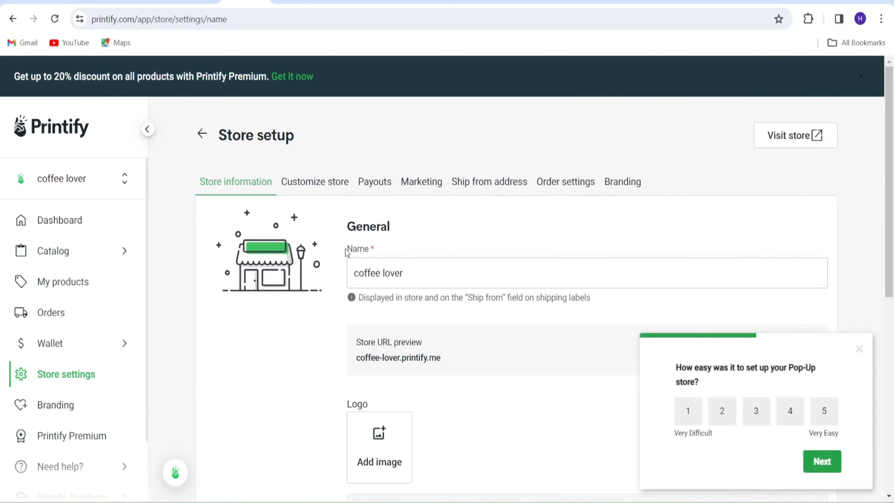
{"action": "left_click_drag", "start_coordinate": [346, 251], "coordinate": [469, 246]}
{"action": "left_click", "coordinate": [470, 245]}
{"action": "left_click", "coordinate": [859, 348]}
{"action": "left_click", "coordinate": [410, 272]}
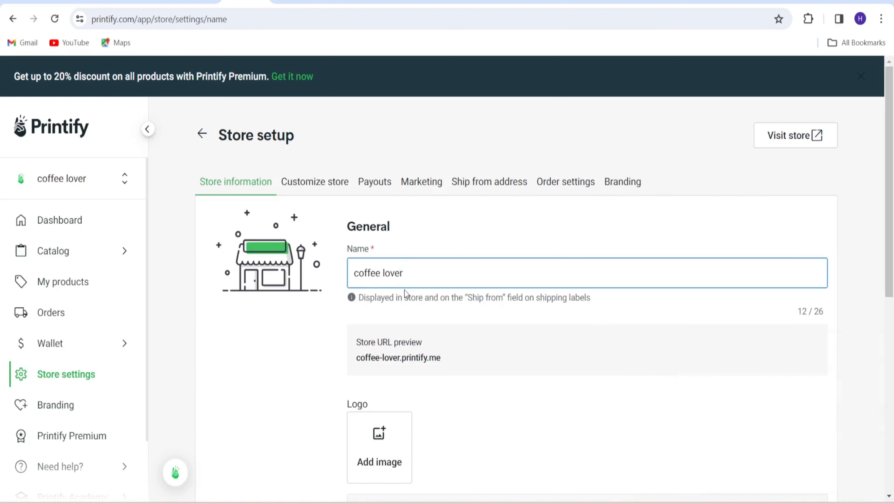
{"action": "left_click", "coordinate": [440, 311]}
Step: Upload the image "Coffee Lover (1)" from Downloads as the store logo
{"action": "scroll", "coordinate": [439, 311], "scroll_direction": "down", "scroll_amount": 5}
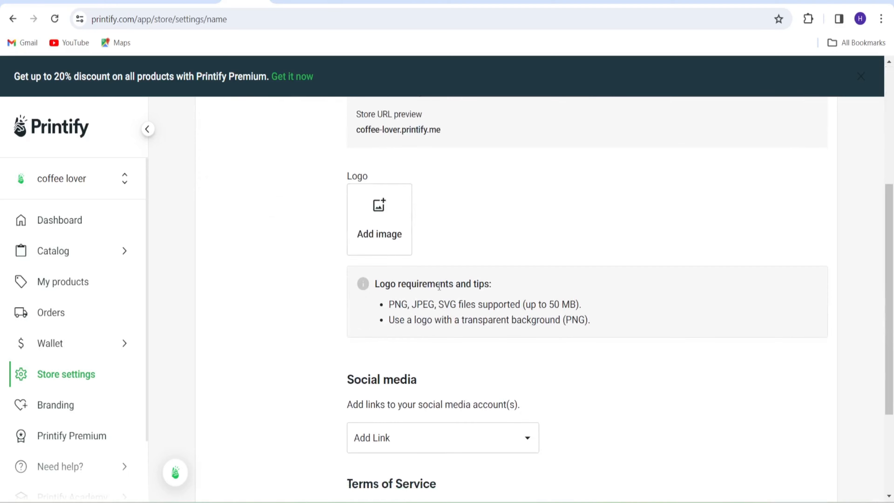
{"action": "left_click", "coordinate": [379, 236]}
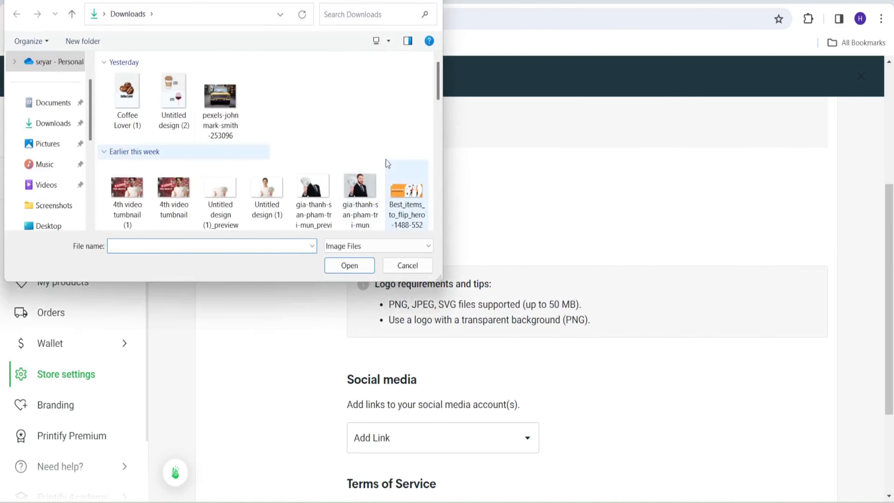
{"action": "left_click", "coordinate": [143, 92]}
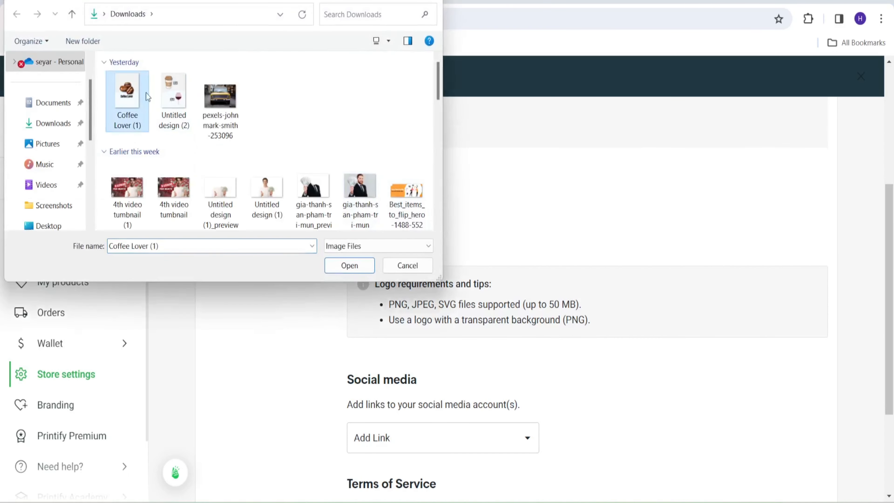
{"action": "left_click", "coordinate": [364, 269]}
Step: Look through the social media link options and add a Youtube link field, leaving it empty
{"action": "scroll", "coordinate": [414, 266], "scroll_direction": "down", "scroll_amount": 3}
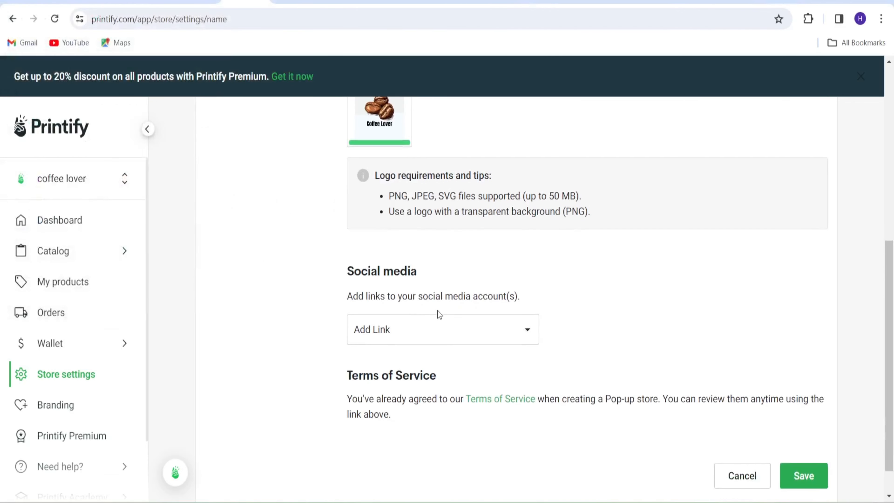
{"action": "left_click", "coordinate": [444, 329]}
{"action": "scroll", "coordinate": [439, 377], "scroll_direction": "down", "scroll_amount": 1}
{"action": "scroll", "coordinate": [439, 377], "scroll_direction": "up", "scroll_amount": 1}
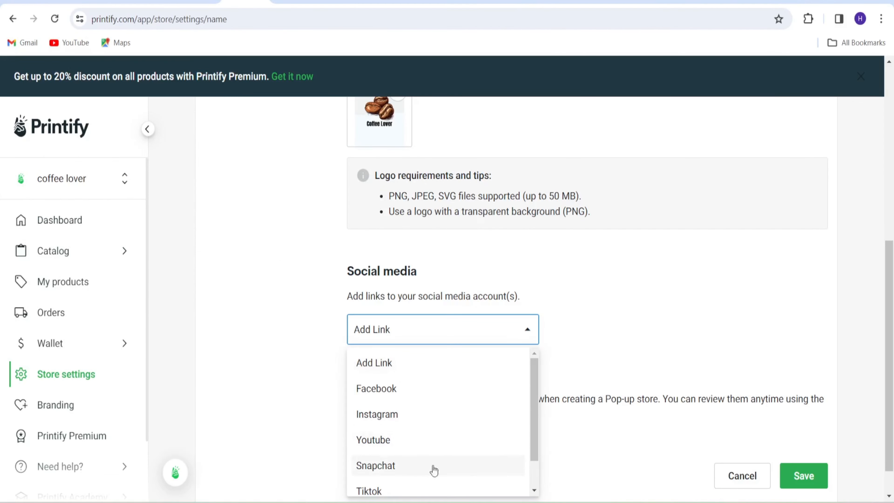
{"action": "left_click", "coordinate": [573, 319]}
{"action": "scroll", "coordinate": [572, 319], "scroll_direction": "down", "scroll_amount": 1}
{"action": "left_click", "coordinate": [505, 300]}
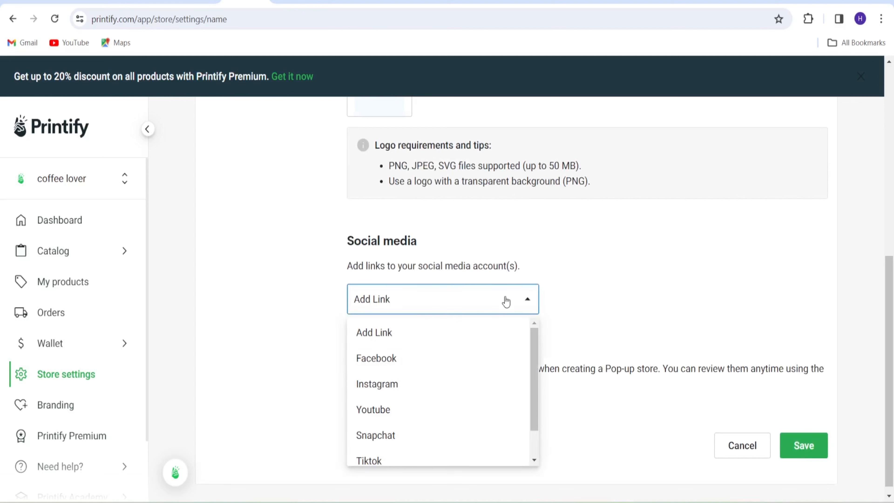
{"action": "left_click", "coordinate": [460, 411]}
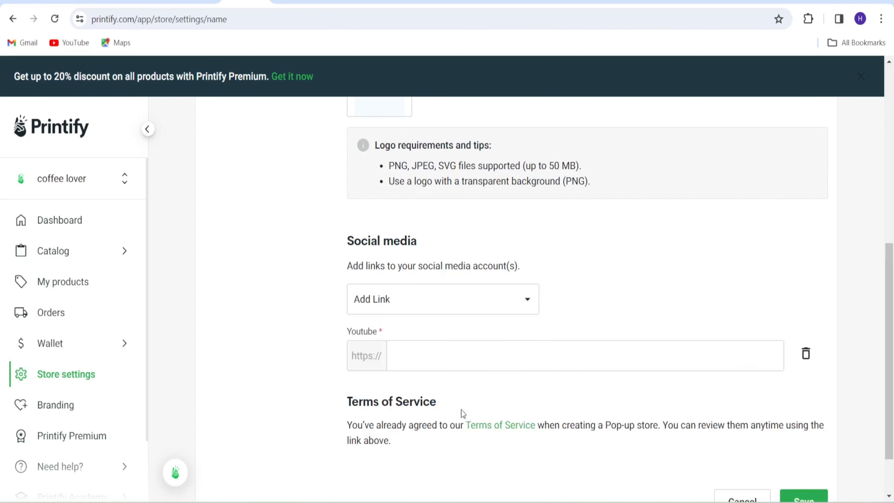
{"action": "left_click", "coordinate": [463, 356]}
{"action": "left_click", "coordinate": [649, 272]}
Step: Browse the themes for customizing the store and select the cream theme with the black footer
{"action": "scroll", "coordinate": [648, 272], "scroll_direction": "up", "scroll_amount": 9}
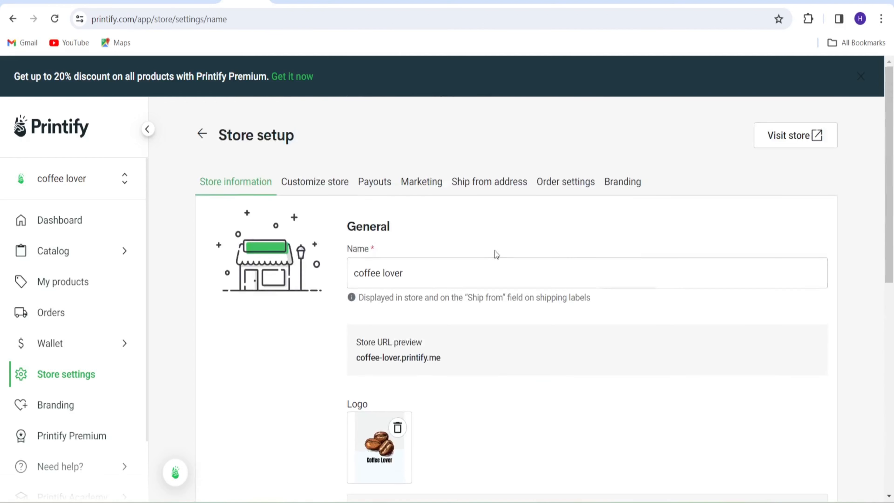
{"action": "left_click", "coordinate": [314, 182]}
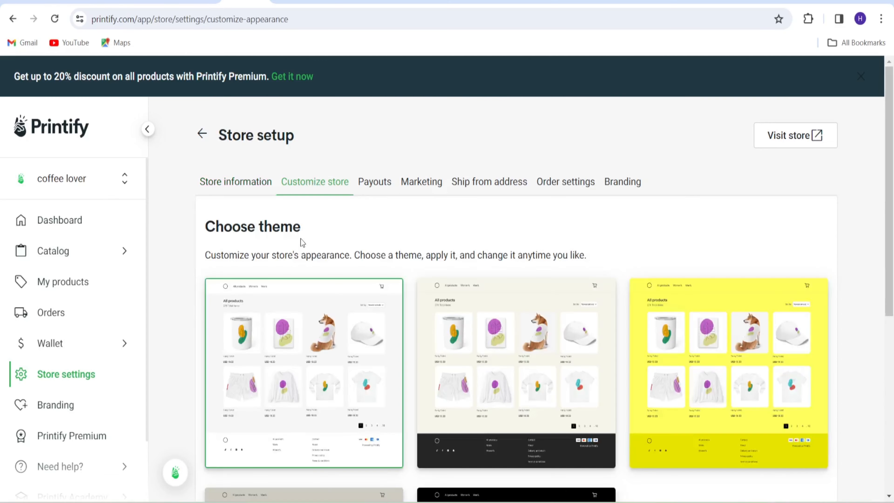
{"action": "scroll", "coordinate": [300, 239], "scroll_direction": "down", "scroll_amount": 4}
{"action": "scroll", "coordinate": [389, 270], "scroll_direction": "down", "scroll_amount": 5}
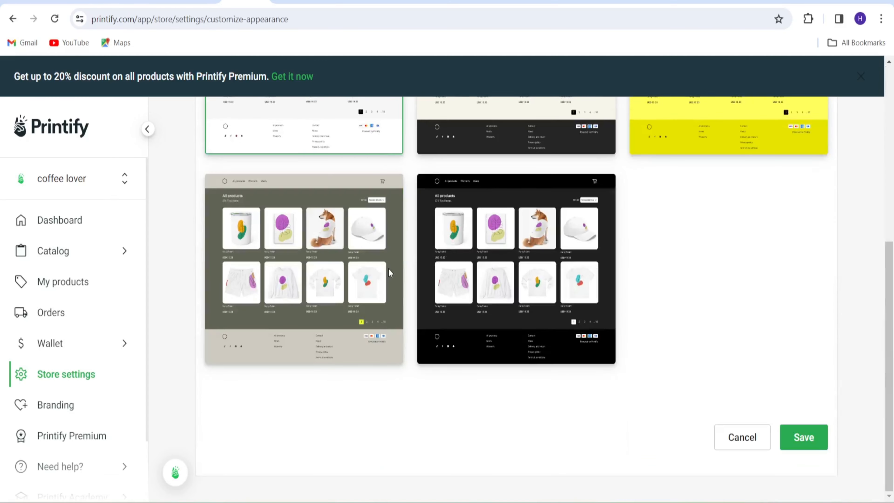
{"action": "scroll", "coordinate": [388, 269], "scroll_direction": "up", "scroll_amount": 4}
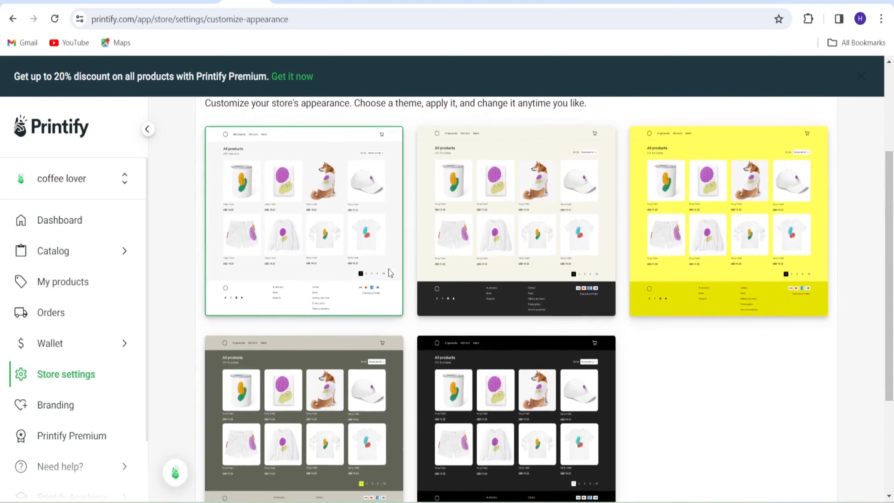
{"action": "scroll", "coordinate": [389, 269], "scroll_direction": "down", "scroll_amount": 1}
{"action": "left_click", "coordinate": [491, 288]}
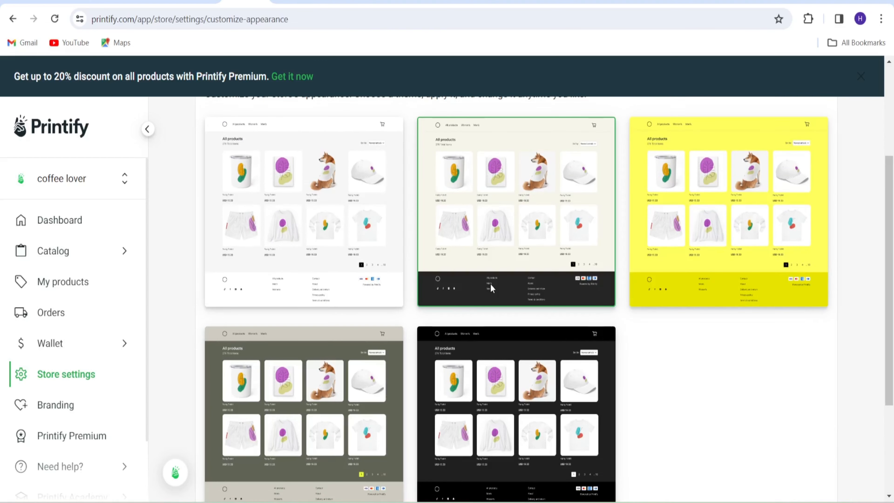
{"action": "scroll", "coordinate": [706, 371], "scroll_direction": "down", "scroll_amount": 4}
{"action": "scroll", "coordinate": [676, 287], "scroll_direction": "up", "scroll_amount": 8}
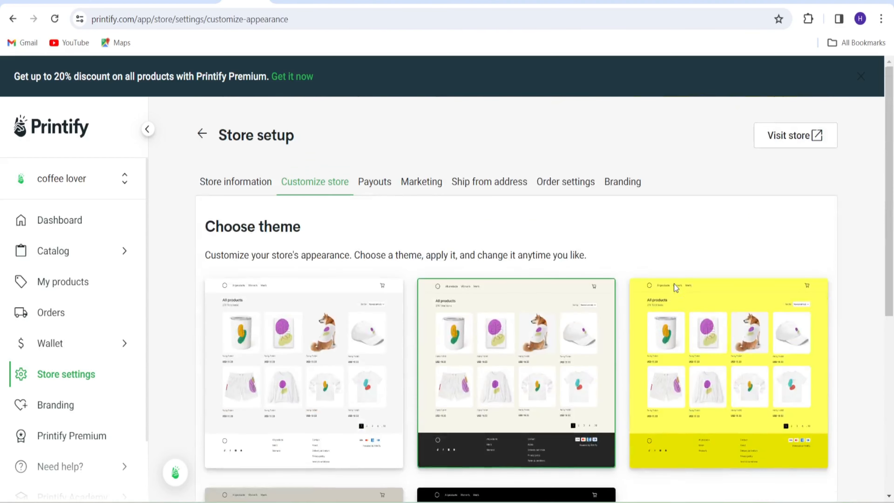
Step: Examine the payouts setup's tax residency section, including the primary residence country list and the residence address field
{"action": "left_click", "coordinate": [381, 185]}
{"action": "scroll", "coordinate": [350, 281], "scroll_direction": "down", "scroll_amount": 3}
{"action": "scroll", "coordinate": [355, 281], "scroll_direction": "down", "scroll_amount": 1}
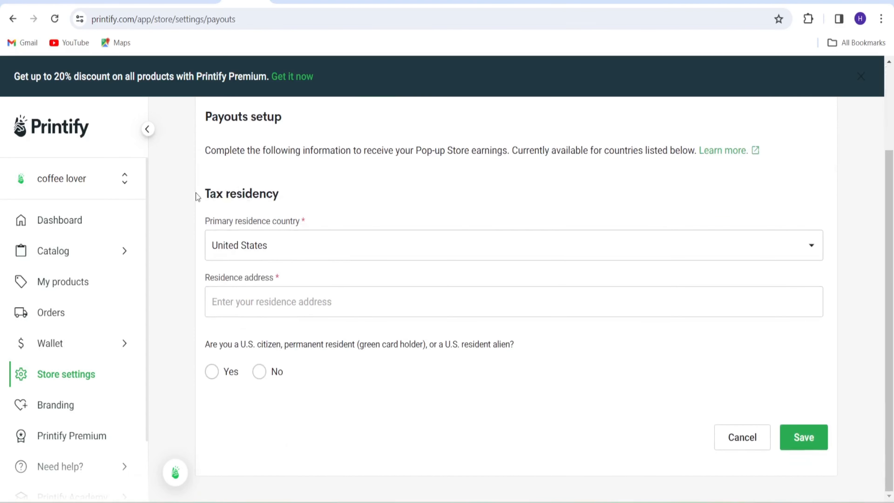
{"action": "left_click_drag", "start_coordinate": [195, 193], "coordinate": [299, 191]}
{"action": "left_click", "coordinate": [299, 191]}
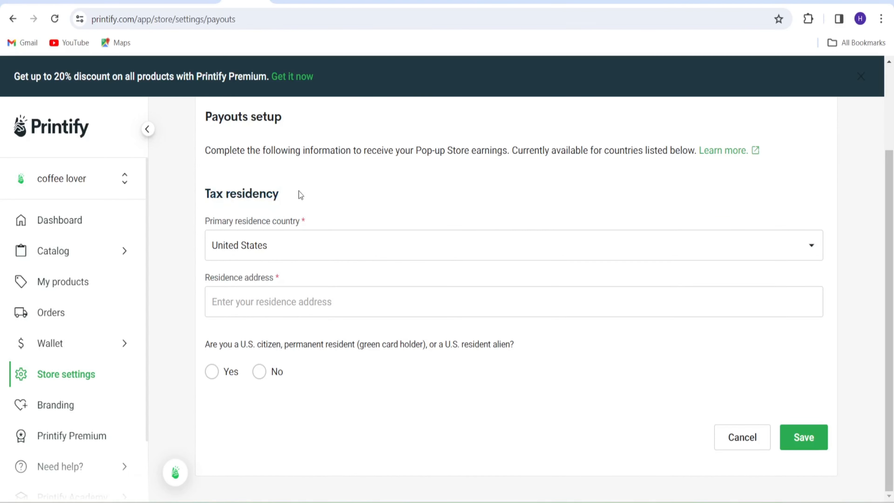
{"action": "left_click", "coordinate": [289, 246]}
{"action": "scroll", "coordinate": [265, 340], "scroll_direction": "down", "scroll_amount": 20}
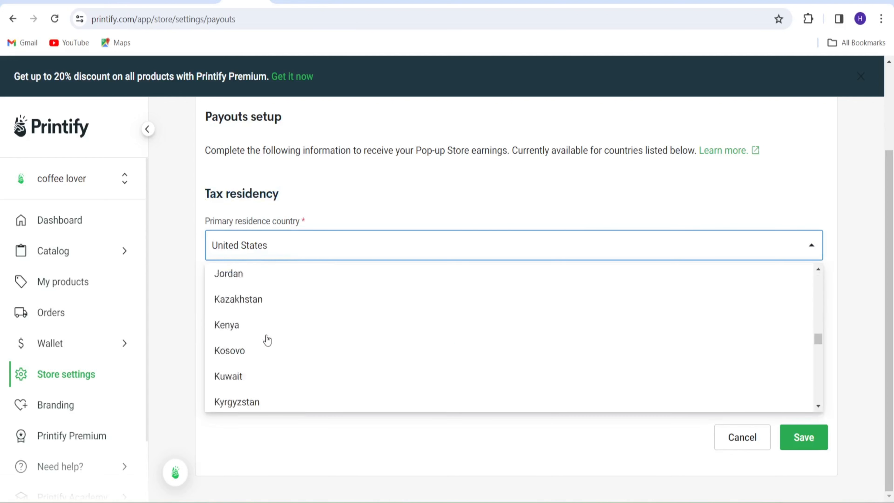
{"action": "left_click", "coordinate": [387, 215]}
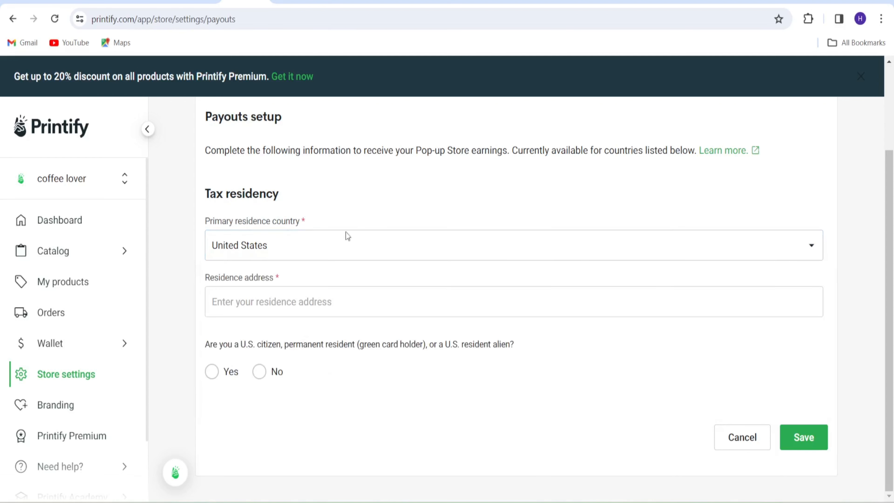
{"action": "left_click", "coordinate": [299, 303]}
{"action": "left_click", "coordinate": [348, 338]}
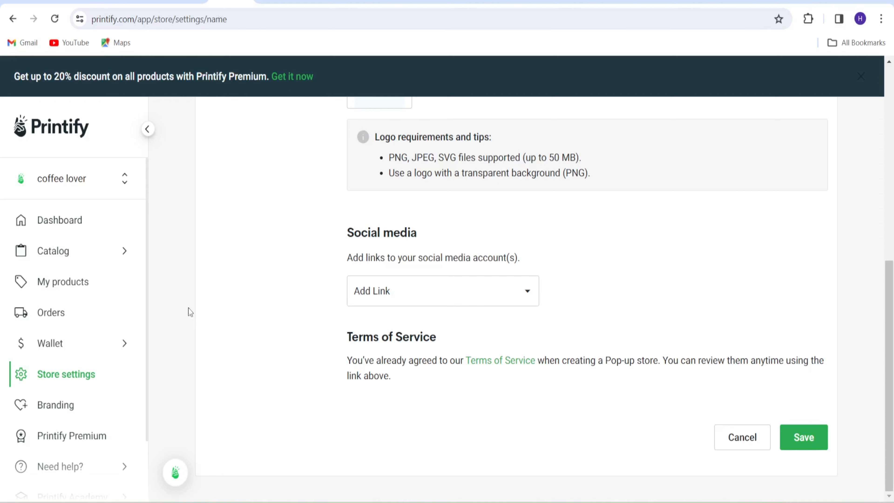
Step: Open the store's orders page and look through the order settings, status filters and order list
{"action": "scroll", "coordinate": [94, 293], "scroll_direction": "down", "scroll_amount": 2}
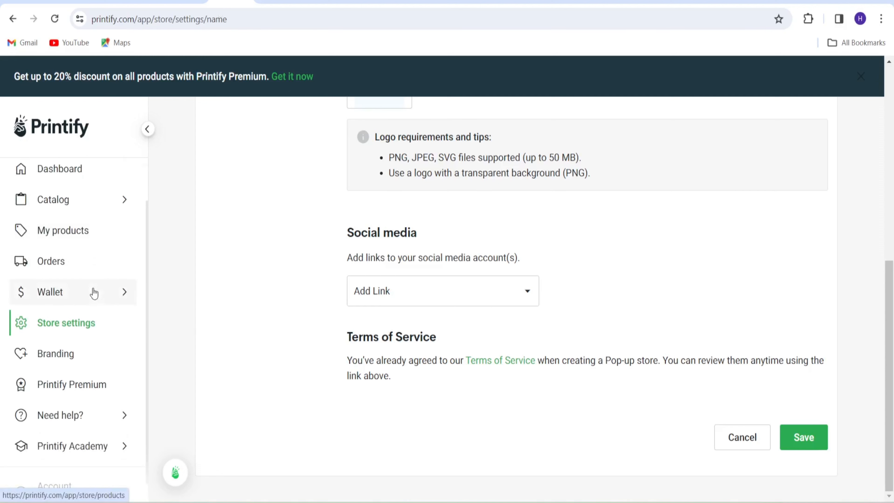
{"action": "left_click", "coordinate": [98, 268]}
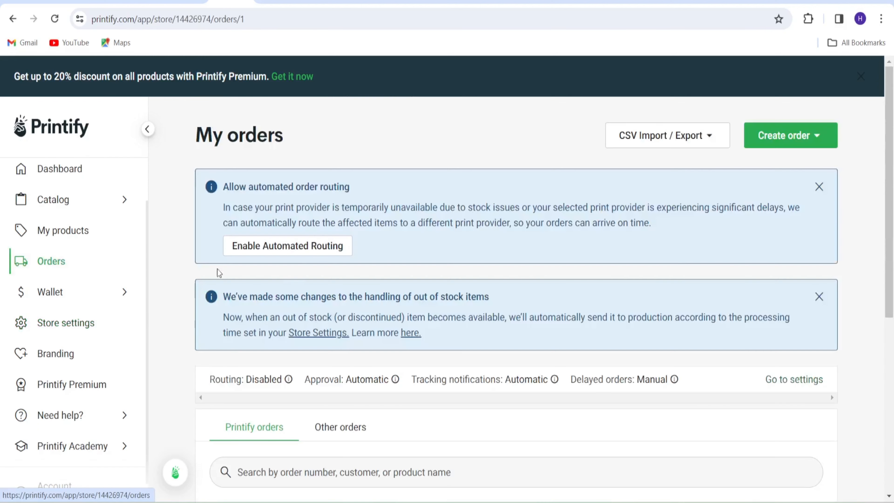
{"action": "scroll", "coordinate": [296, 275], "scroll_direction": "down", "scroll_amount": 8}
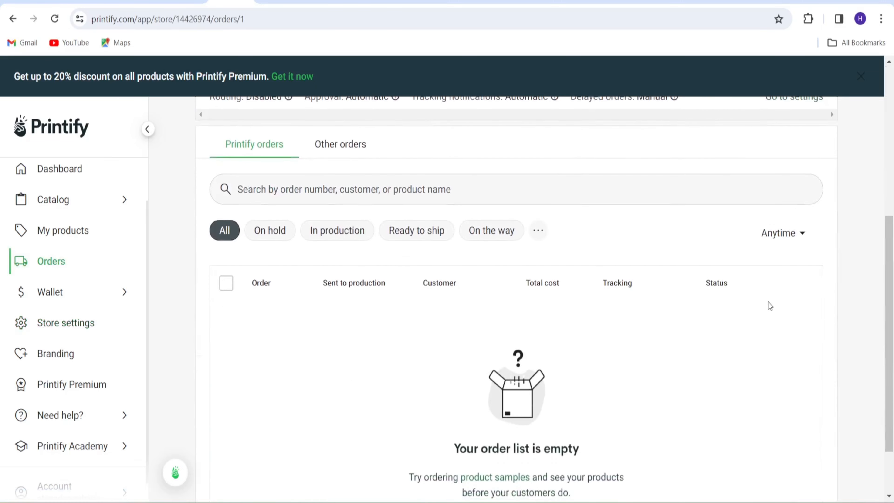
{"action": "scroll", "coordinate": [678, 289], "scroll_direction": "up", "scroll_amount": 4}
{"action": "scroll", "coordinate": [679, 289], "scroll_direction": "down", "scroll_amount": 4}
{"action": "scroll", "coordinate": [679, 289], "scroll_direction": "up", "scroll_amount": 4}
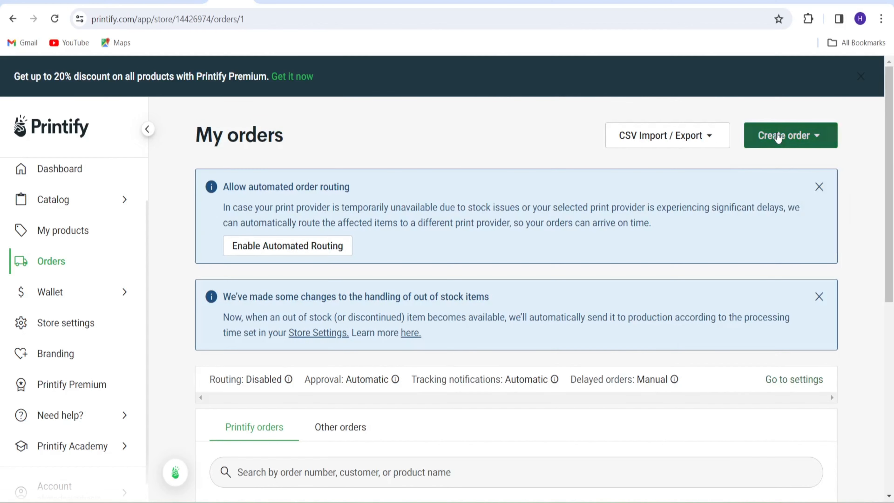
Step: Start a manual order and view the product selection, closing it without choosing a product
{"action": "left_click", "coordinate": [778, 136]}
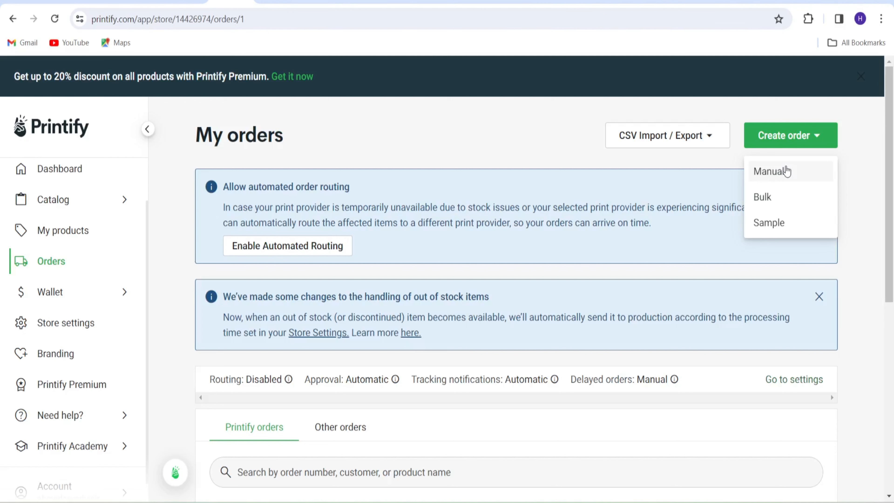
{"action": "left_click", "coordinate": [787, 172]}
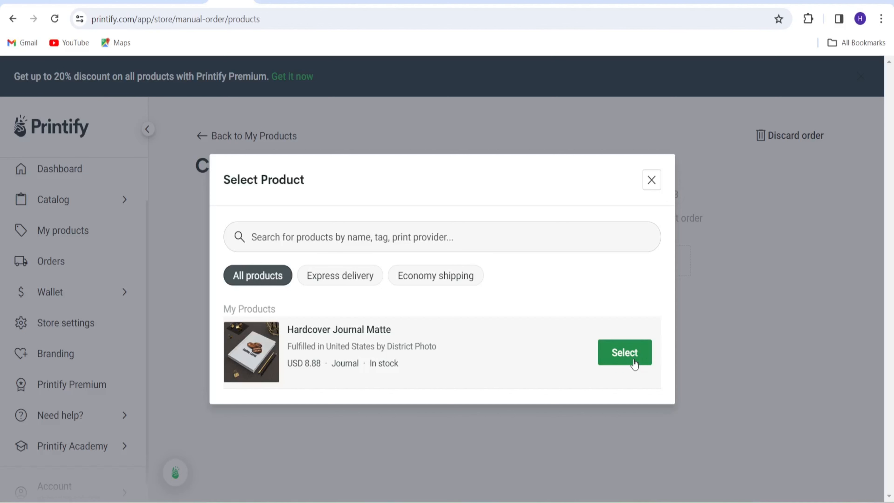
{"action": "left_click", "coordinate": [651, 179]}
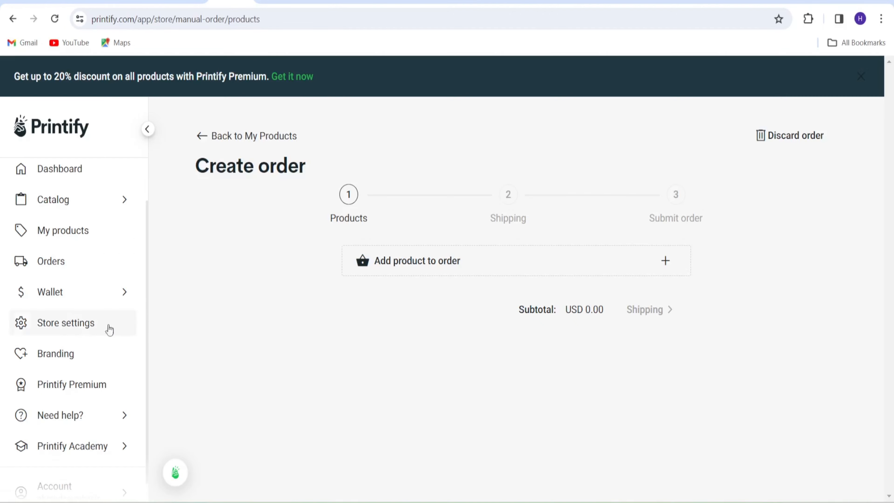
Step: Open the wallet's payment details and review the Printify Balance, payment card, billing currency, Premium and coupon sections
{"action": "mouse_move", "coordinate": [113, 293]}
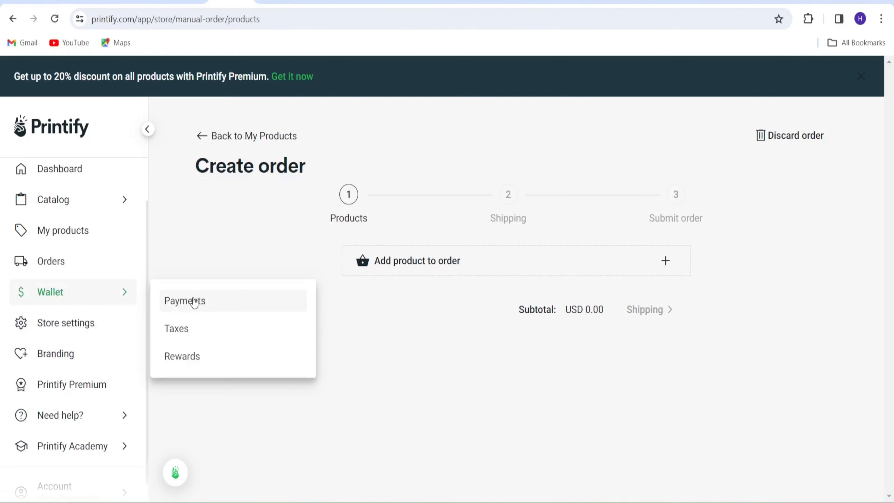
{"action": "left_click", "coordinate": [194, 302]}
{"action": "scroll", "coordinate": [365, 346], "scroll_direction": "down", "scroll_amount": 2}
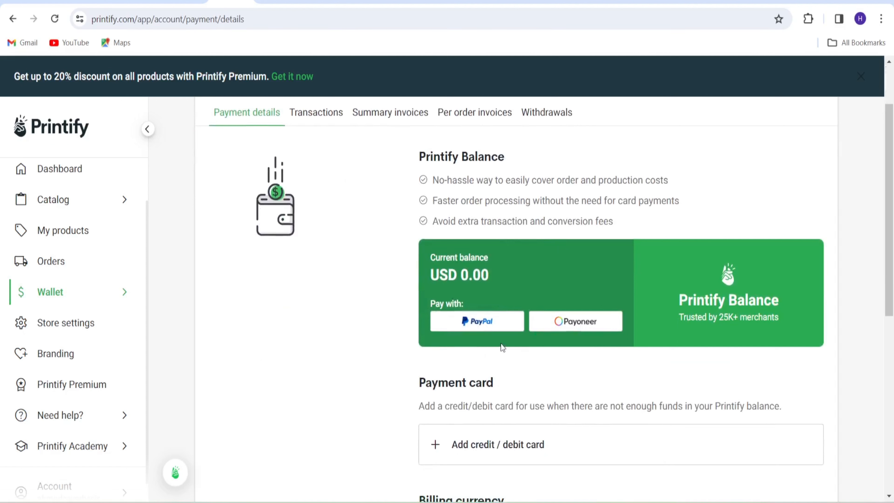
{"action": "scroll", "coordinate": [321, 231], "scroll_direction": "down", "scroll_amount": 10}
{"action": "scroll", "coordinate": [315, 226], "scroll_direction": "up", "scroll_amount": 4}
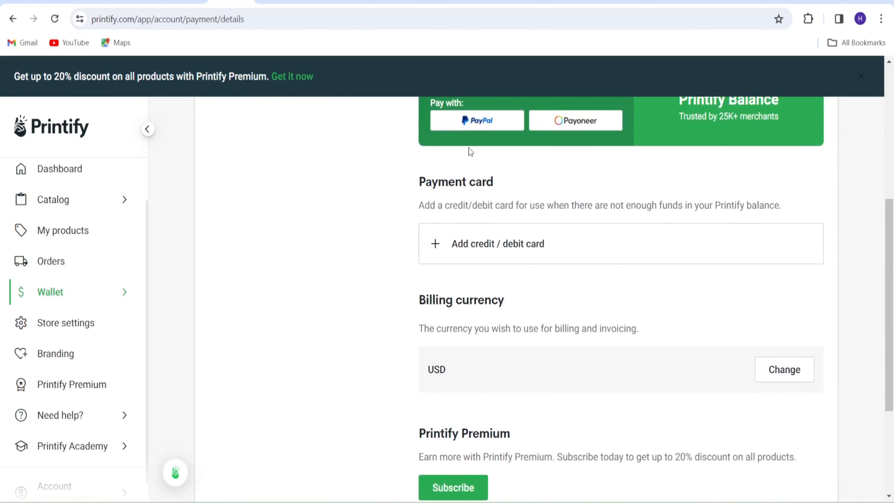
{"action": "scroll", "coordinate": [493, 312], "scroll_direction": "down", "scroll_amount": 4}
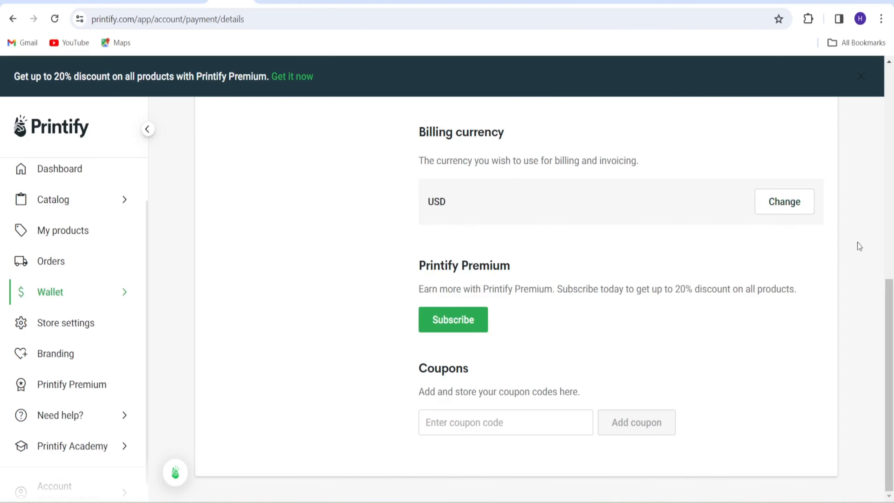
Step: Pick EUR as the billing currency and dismiss the change without applying it
{"action": "left_click", "coordinate": [804, 209]}
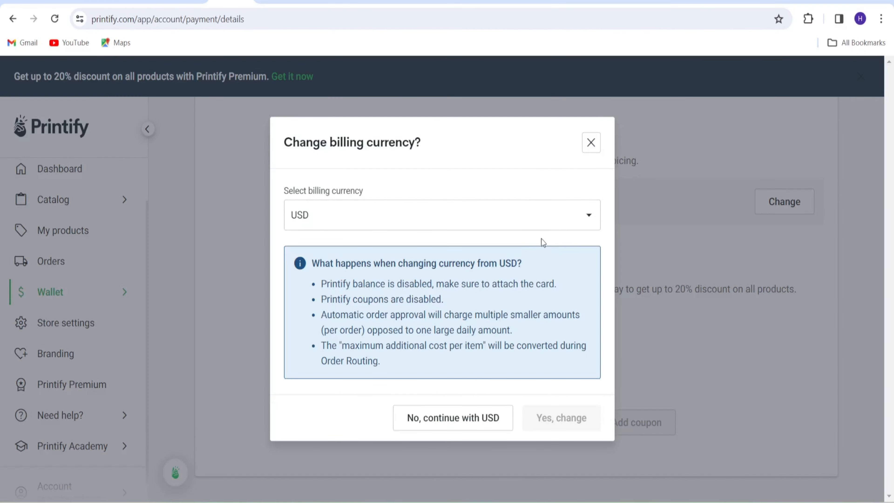
{"action": "left_click", "coordinate": [544, 226]}
{"action": "left_click", "coordinate": [506, 310]}
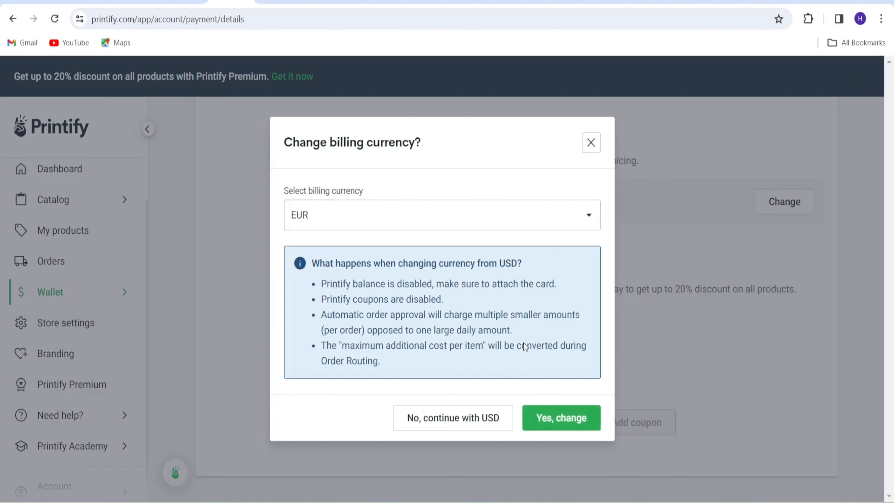
{"action": "left_click", "coordinate": [587, 149]}
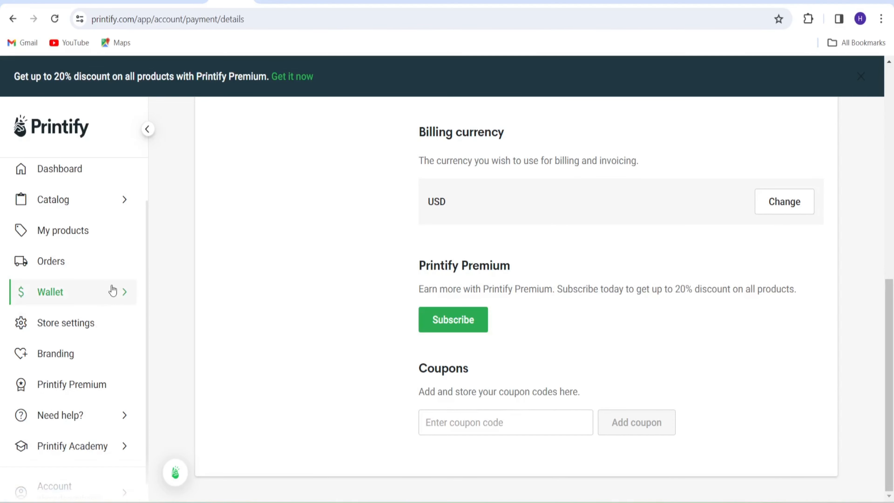
Step: Review the wallet's tax information for EU, Norway and UK, including VAT submission, as well as for USA and Canada
{"action": "mouse_move", "coordinate": [114, 291]}
{"action": "left_click", "coordinate": [212, 335]}
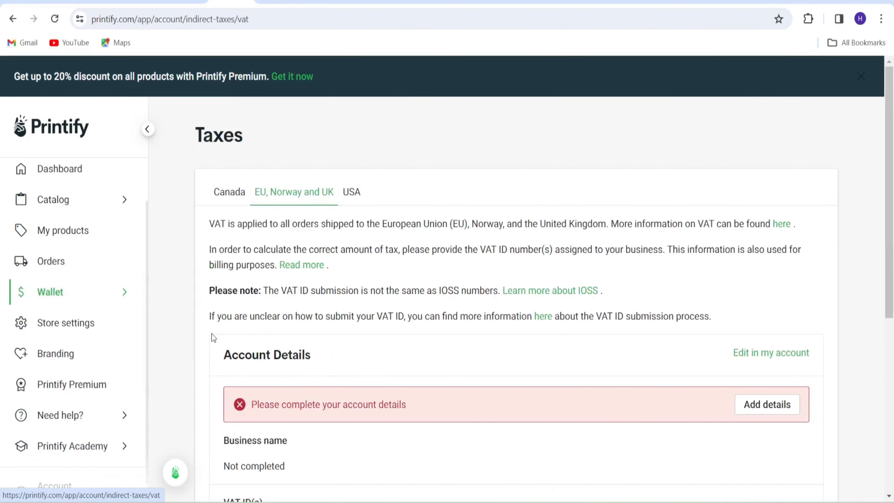
{"action": "scroll", "coordinate": [217, 320], "scroll_direction": "down", "scroll_amount": 8}
{"action": "scroll", "coordinate": [218, 319], "scroll_direction": "up", "scroll_amount": 8}
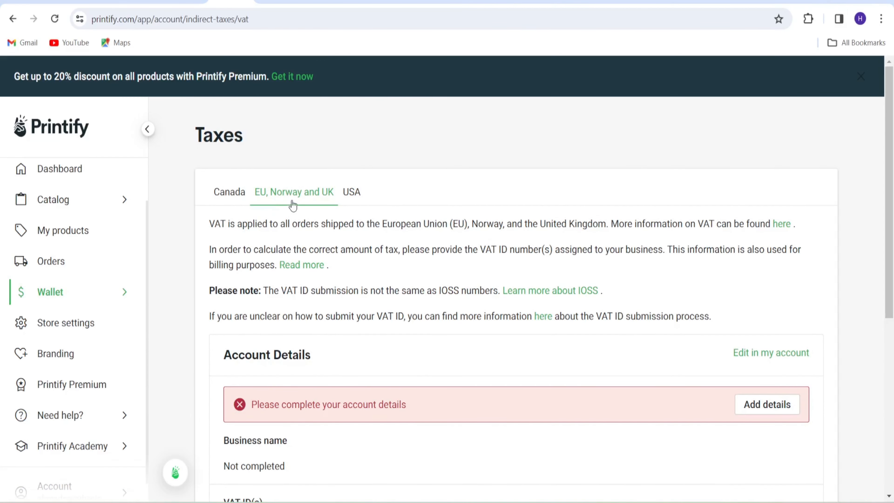
{"action": "scroll", "coordinate": [314, 356], "scroll_direction": "down", "scroll_amount": 7}
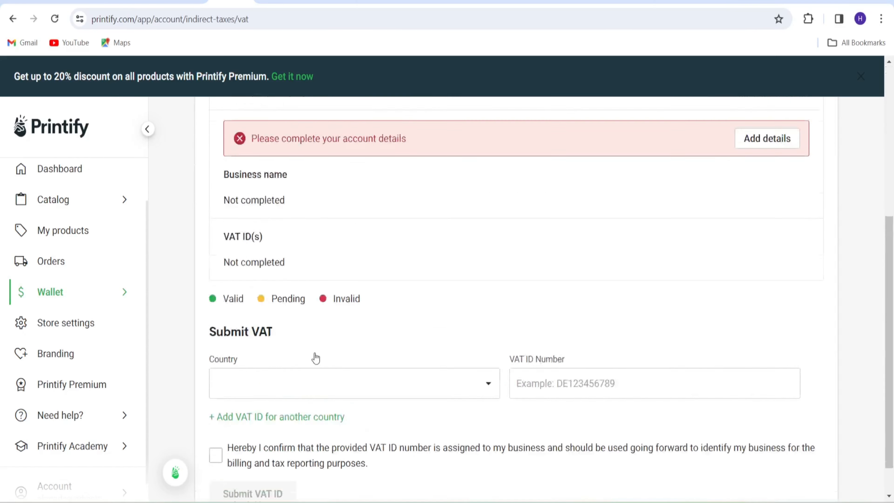
{"action": "scroll", "coordinate": [306, 317], "scroll_direction": "up", "scroll_amount": 8}
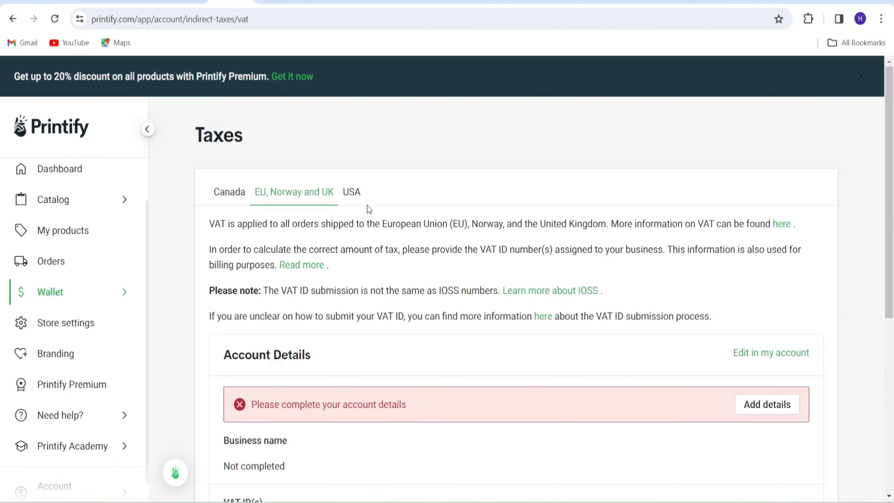
{"action": "left_click", "coordinate": [352, 193]}
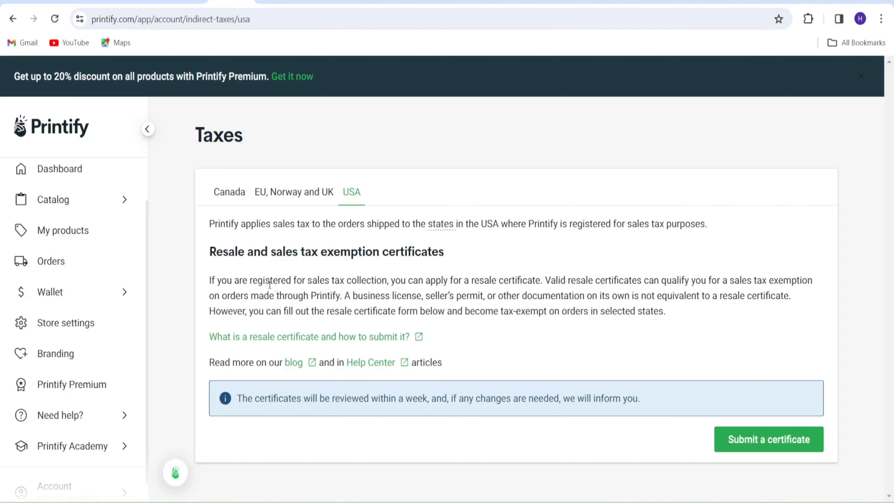
{"action": "left_click", "coordinate": [224, 201]}
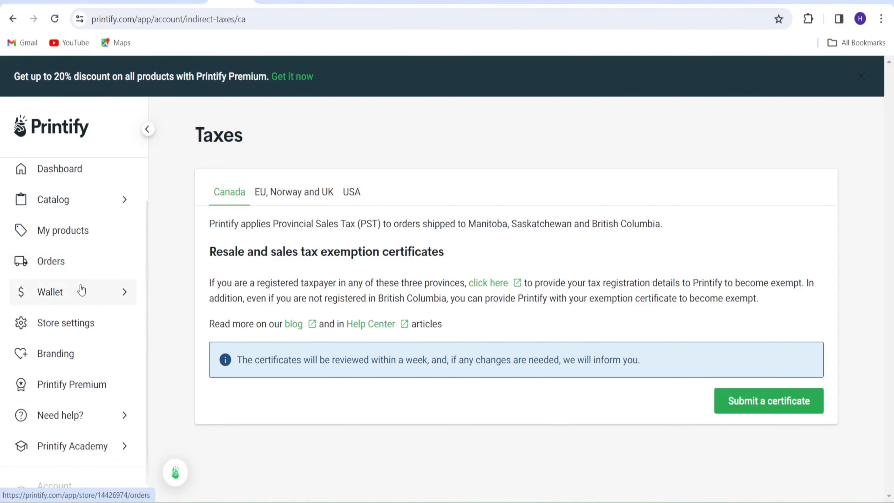
Step: View the wallet's Rewards page and look through the Branding page
{"action": "mouse_move", "coordinate": [106, 299]}
{"action": "left_click", "coordinate": [213, 355]}
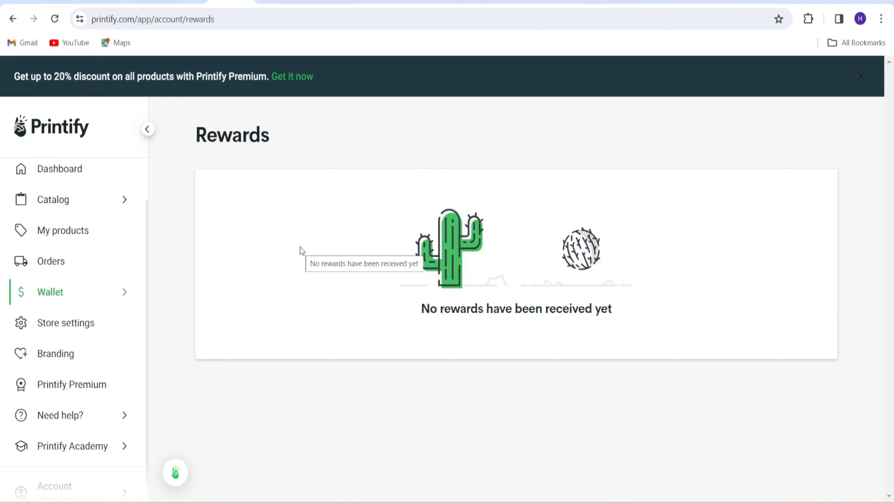
{"action": "left_click", "coordinate": [86, 365]}
{"action": "scroll", "coordinate": [253, 339], "scroll_direction": "down", "scroll_amount": 3}
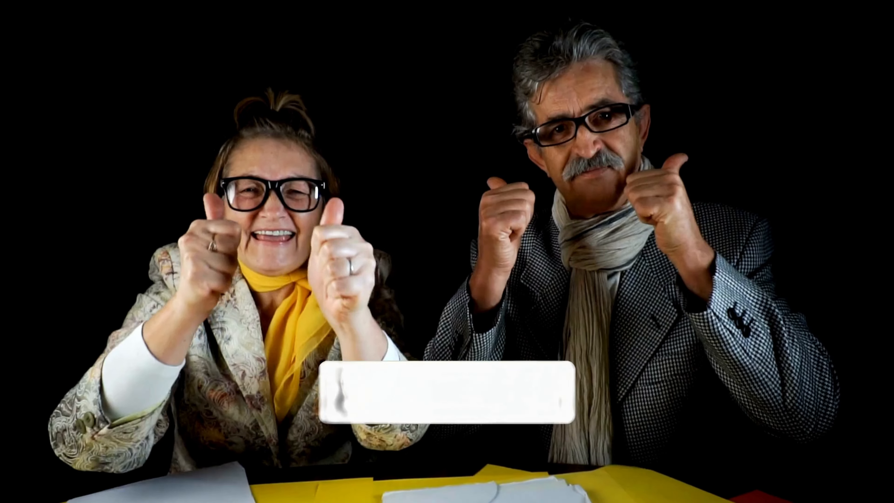